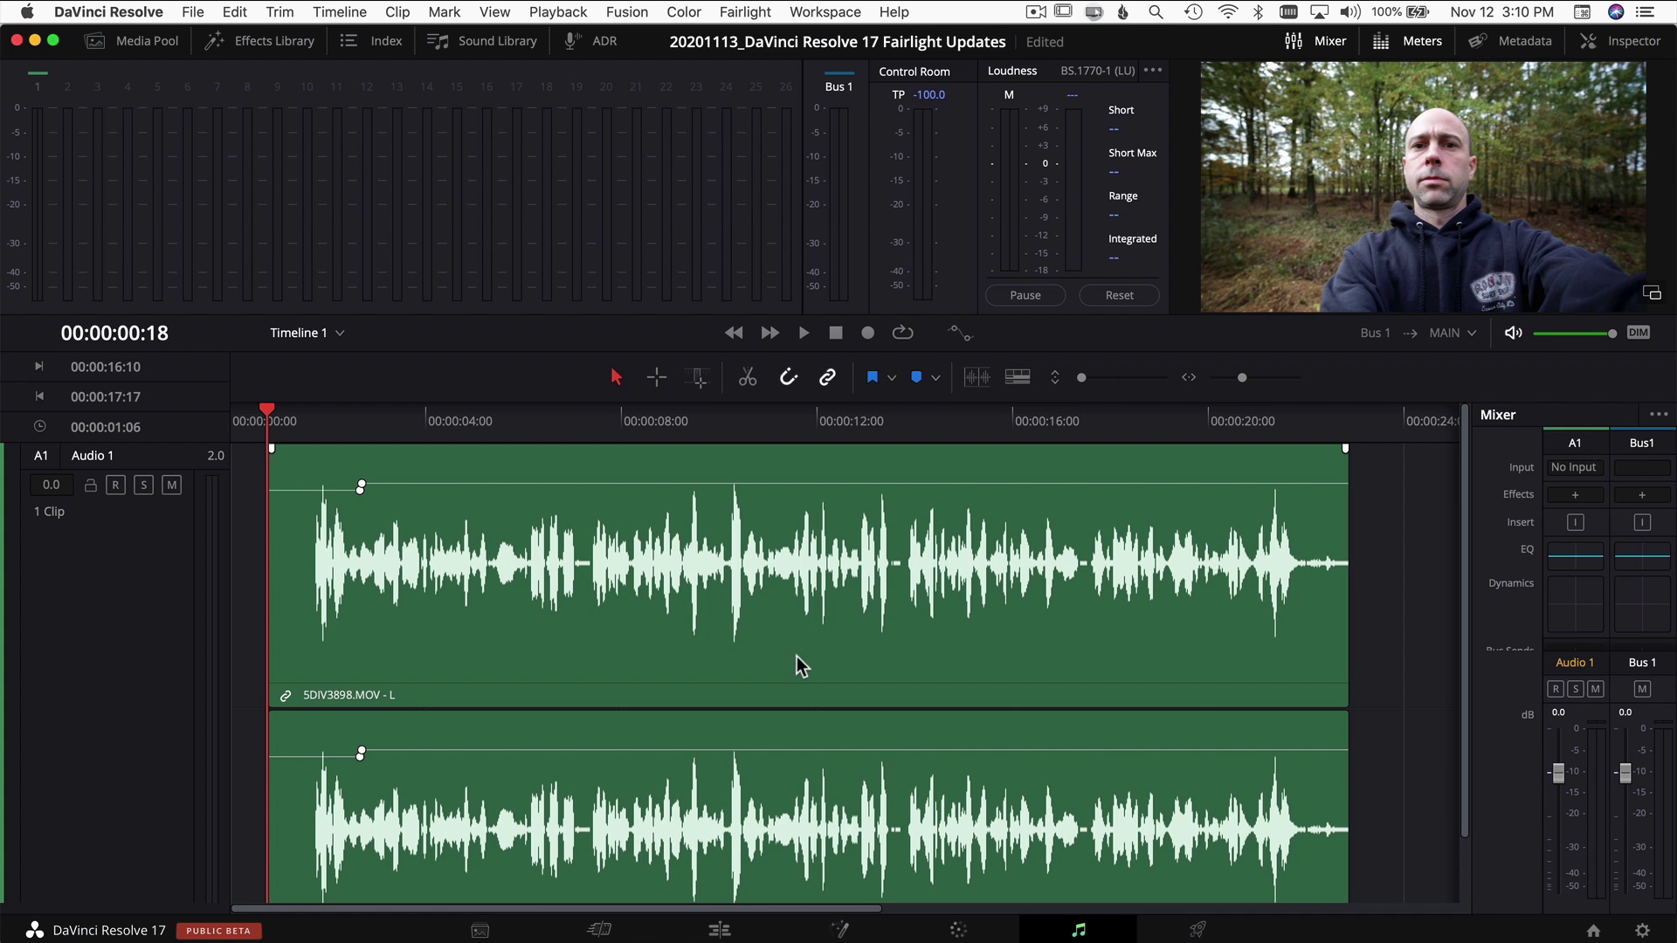
Select the clip on Audio 1 and activate Edit Selection mode.
click(594, 599)
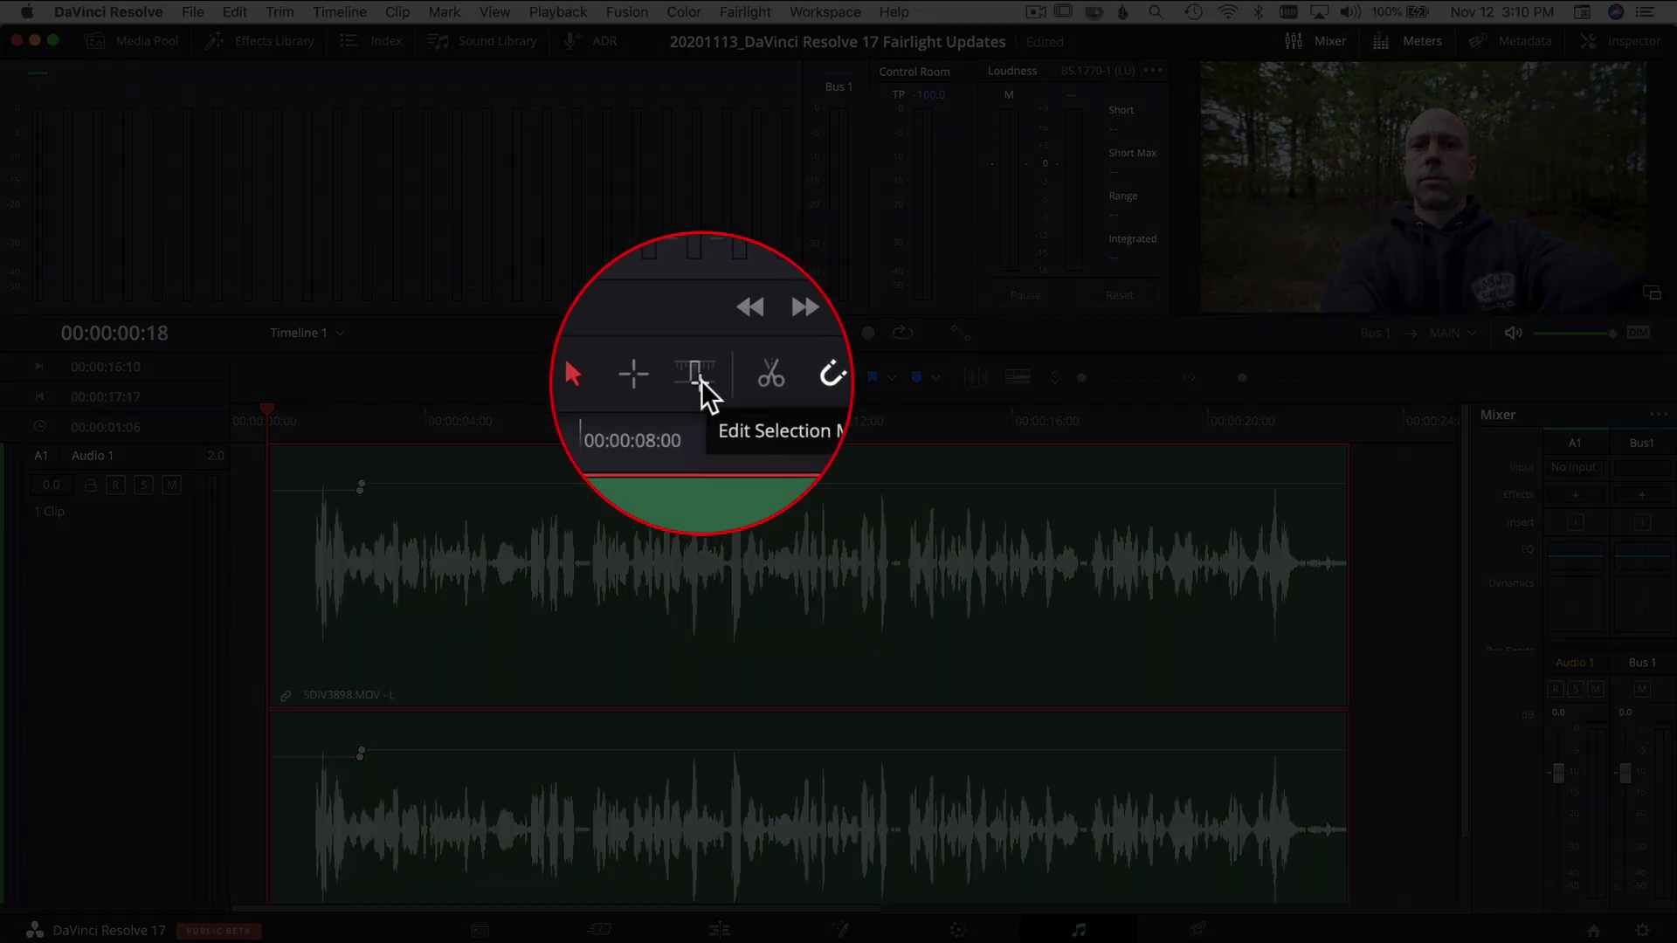
click(696, 375)
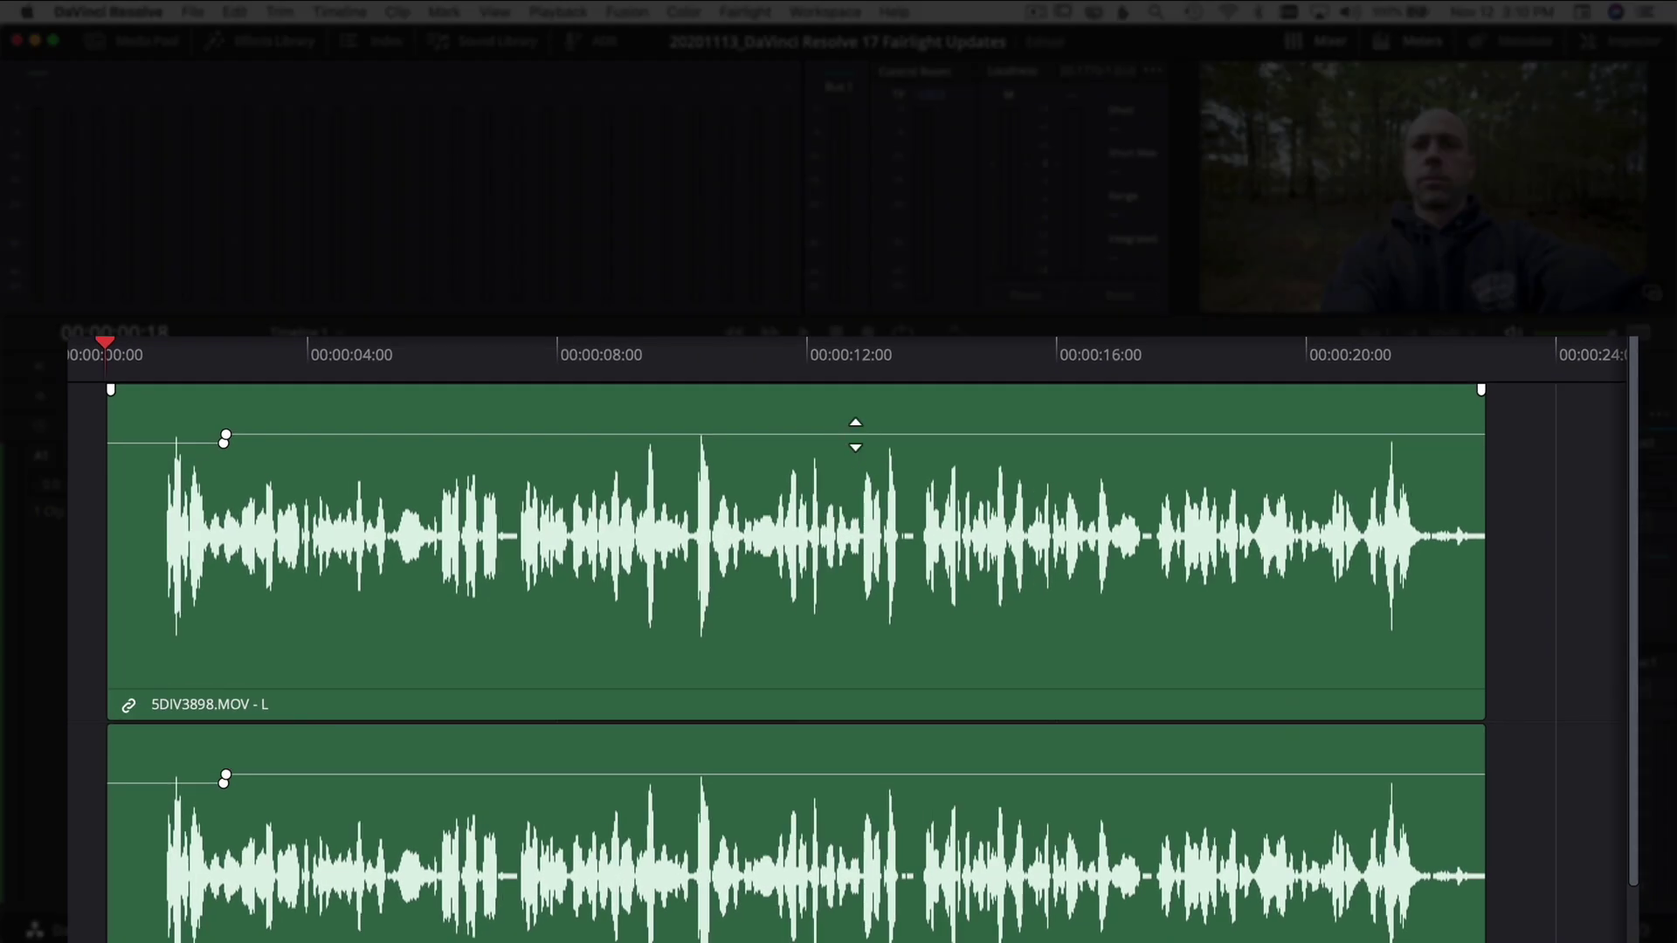
Try raising the clip's volume line to 13.3 dB and moving the clip along the timeline, undoing each change.
drag(856, 434, 853, 426)
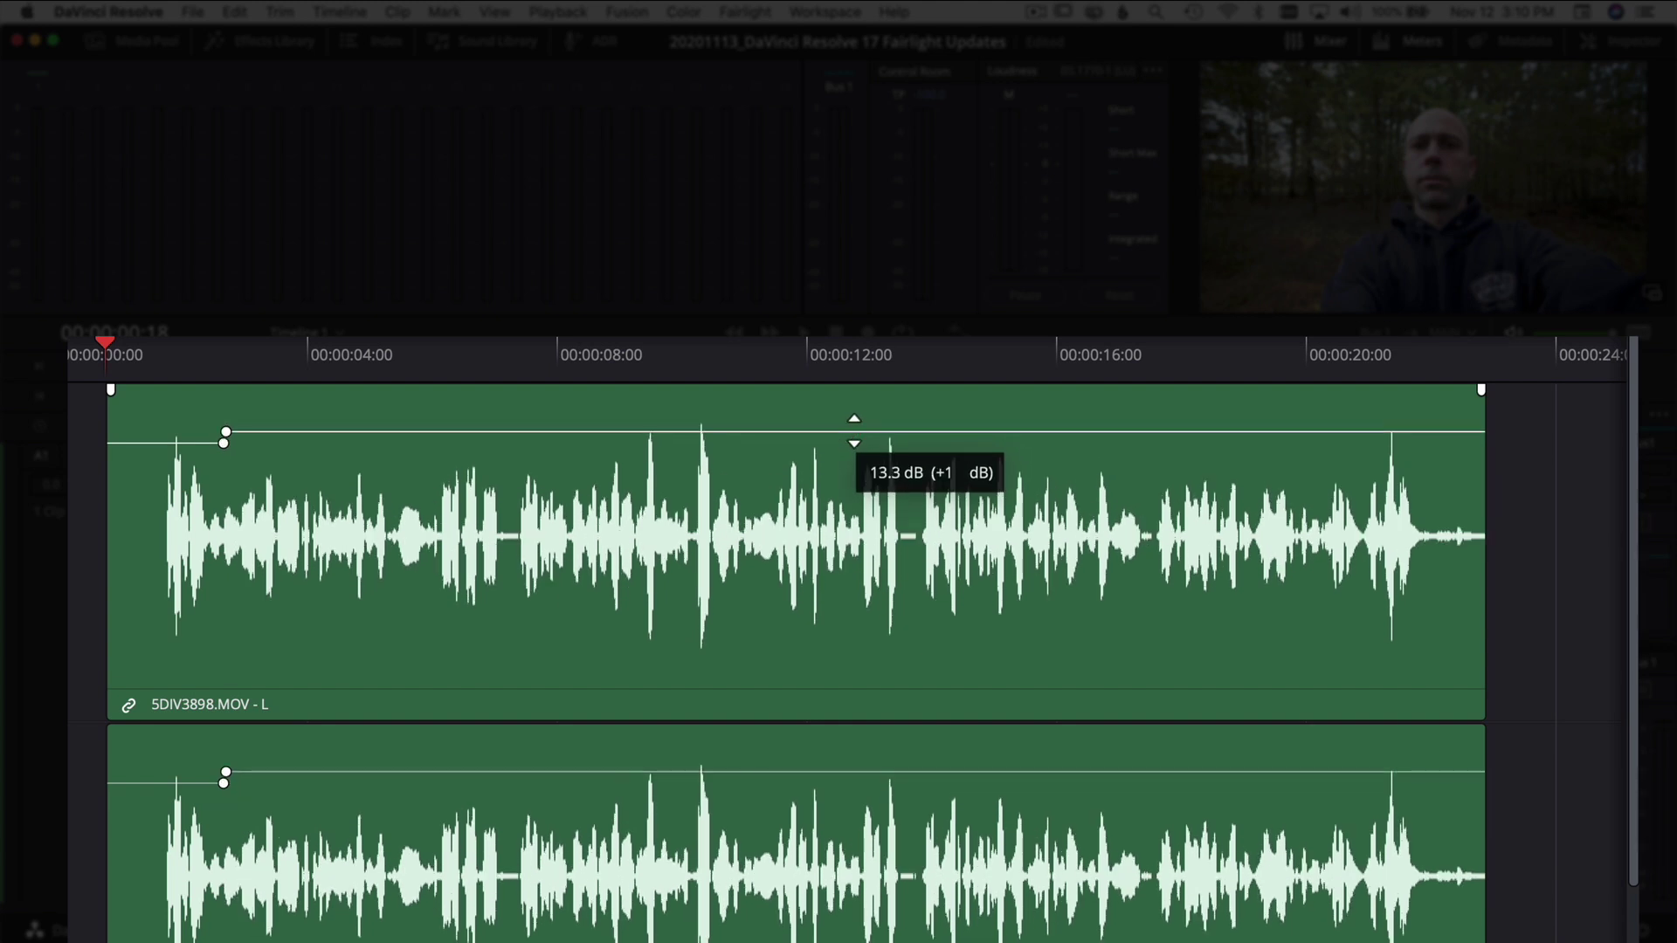
key(super+z)
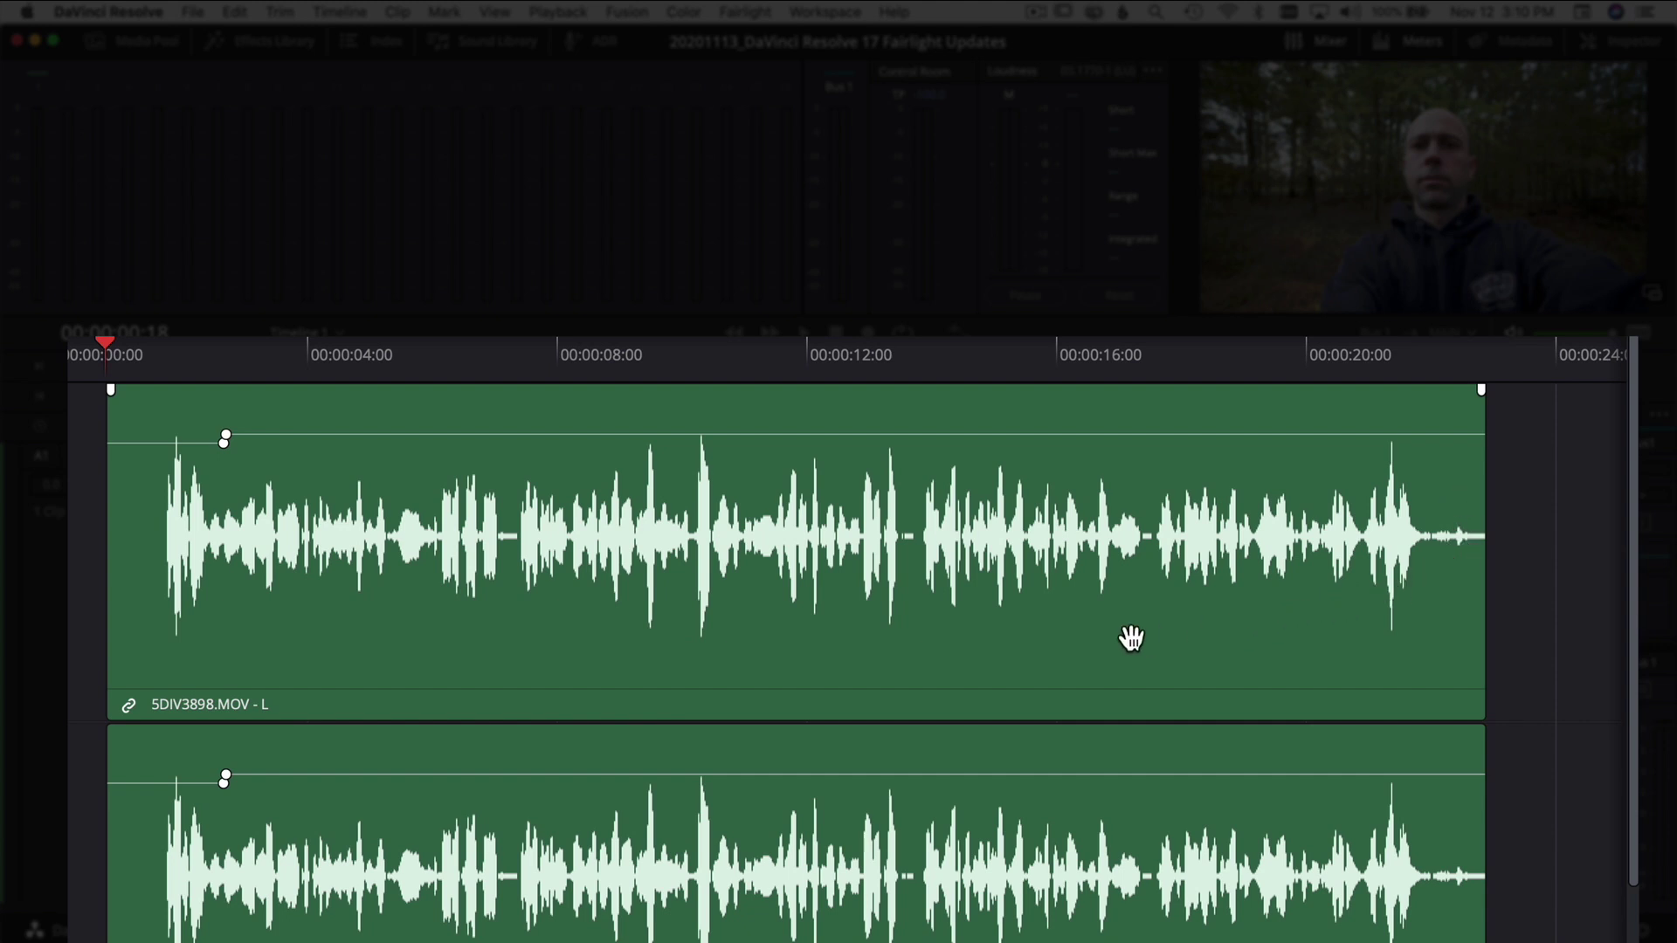
drag(1129, 629, 1275, 640)
key(super+z)
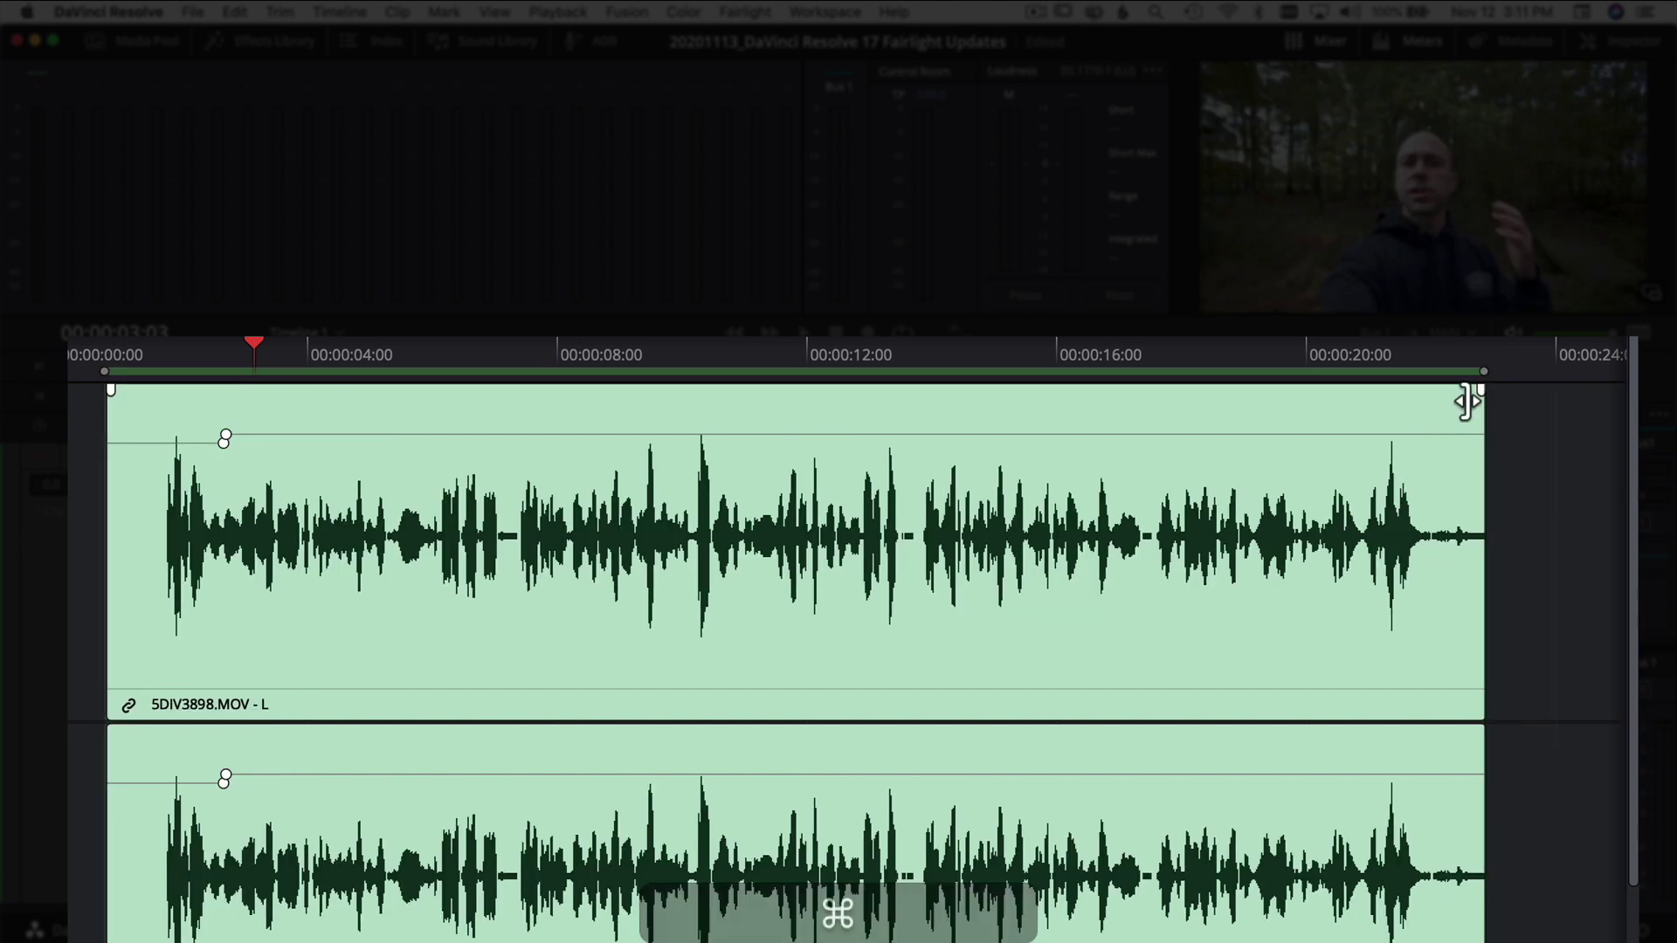
Select the clip's range from 00:00:08:17 to about 00:00:14 across both channels, and clear the selection.
mouse_move(1480, 387)
mouse_down()
mouse_move(1441, 385)
mouse_move(1481, 393)
mouse_up()
click(1593, 559)
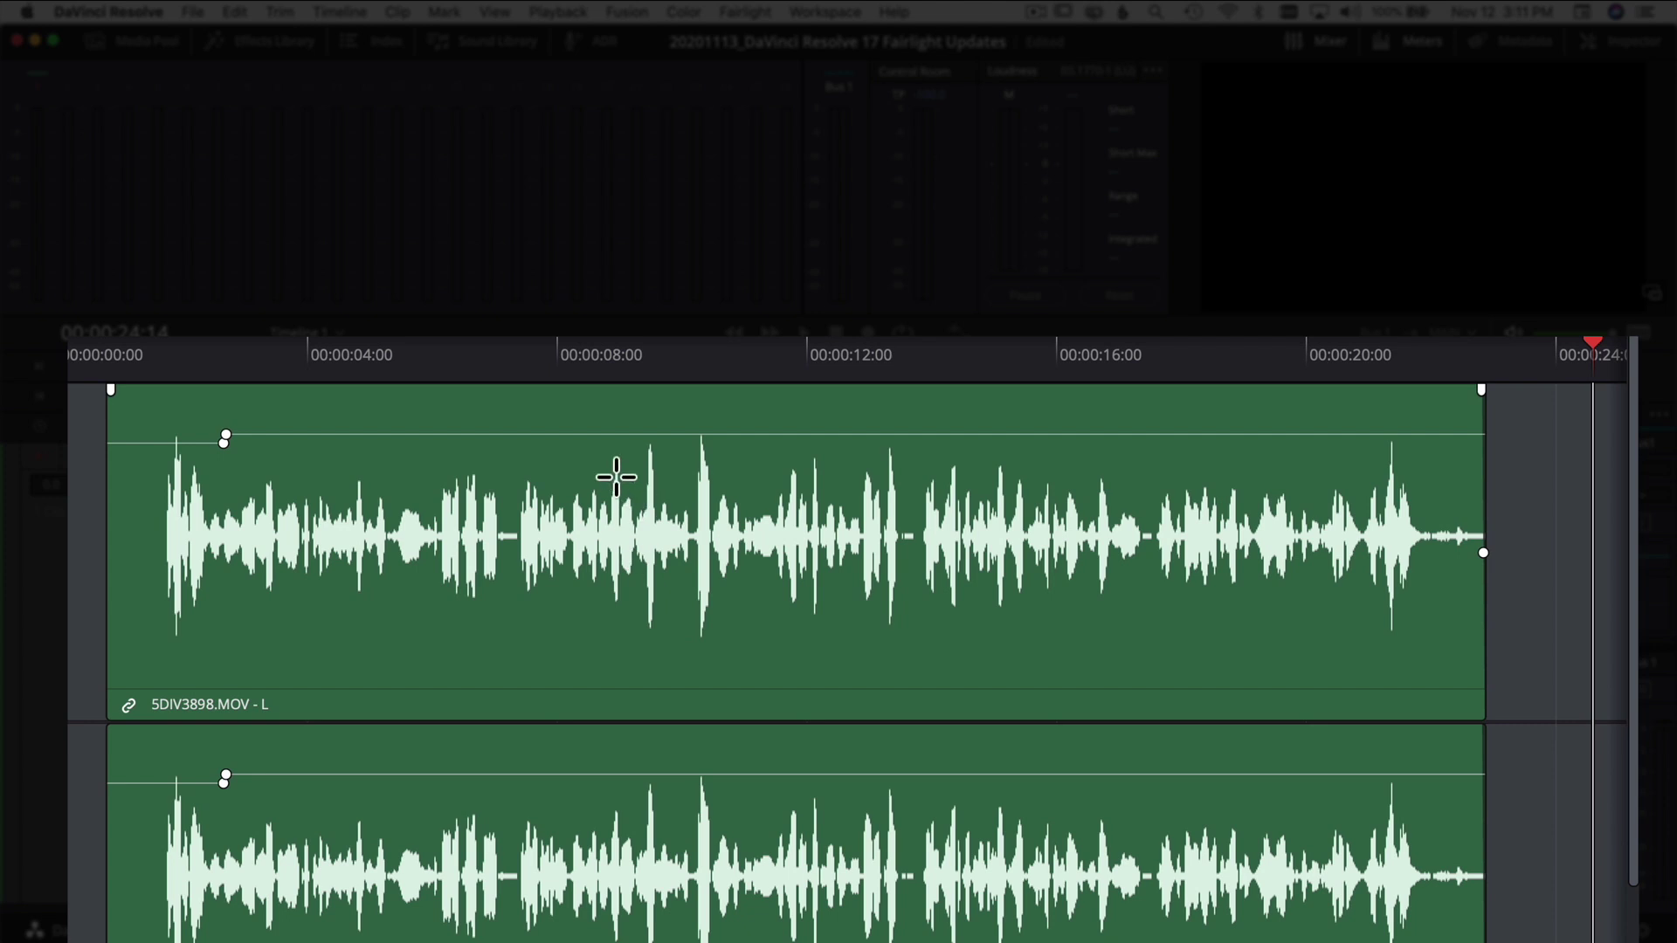
drag(603, 417, 924, 677)
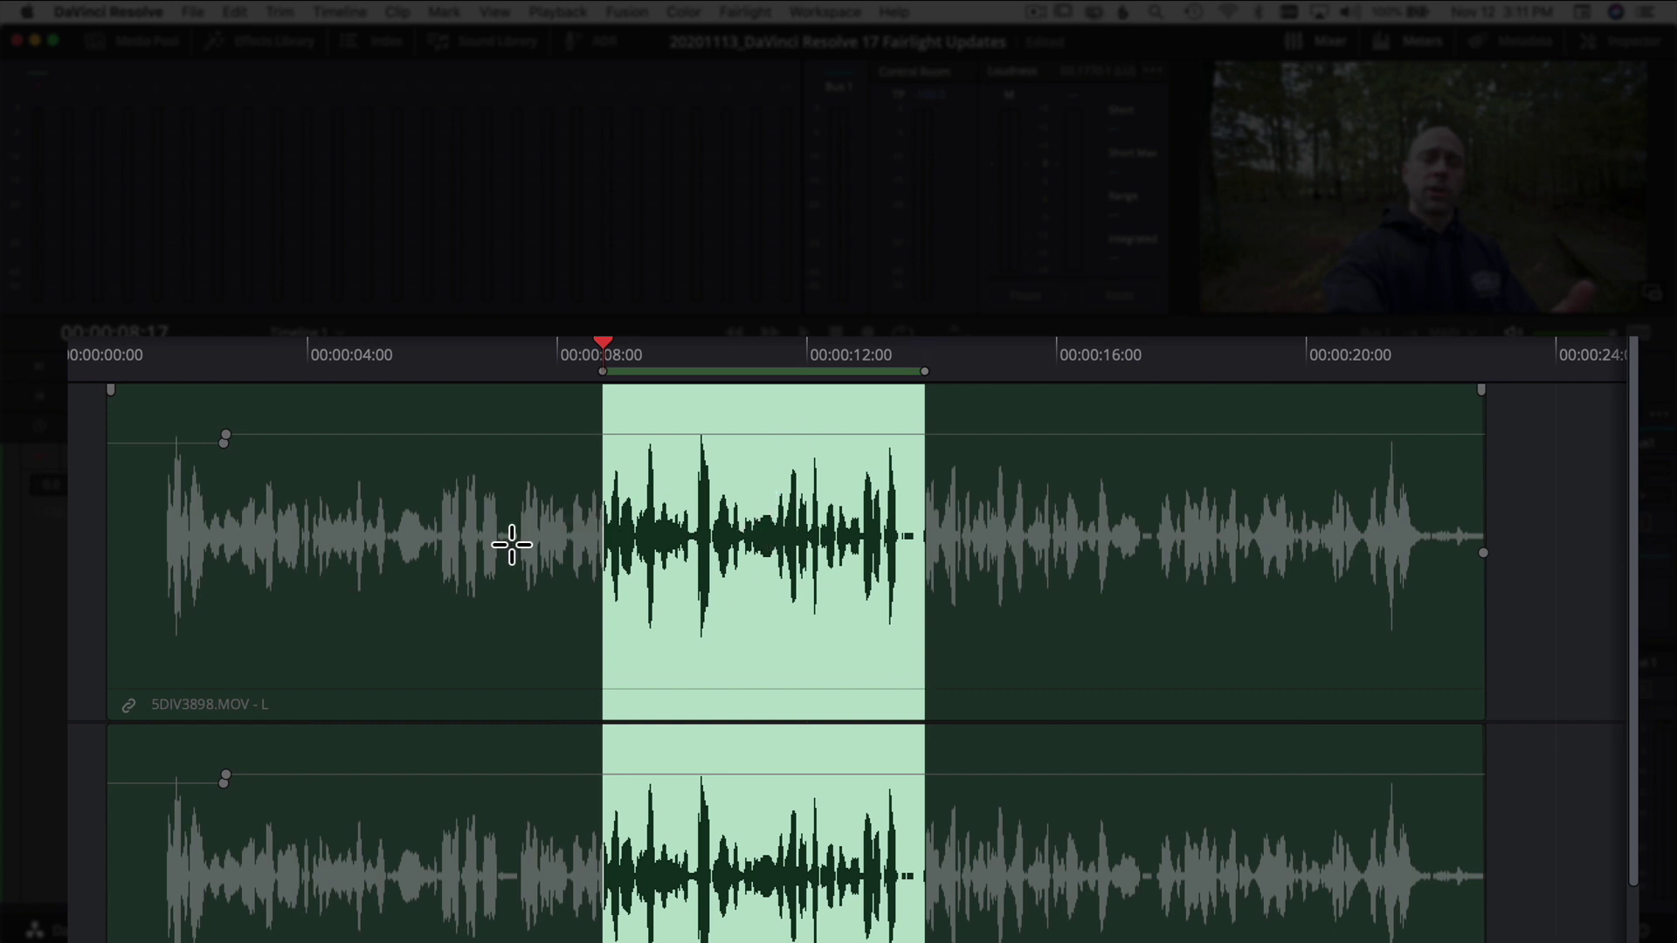
click(1557, 610)
Add a volume keyframe to the clip at about 7.5 seconds on the timeline.
scroll(374, 550, left, 10)
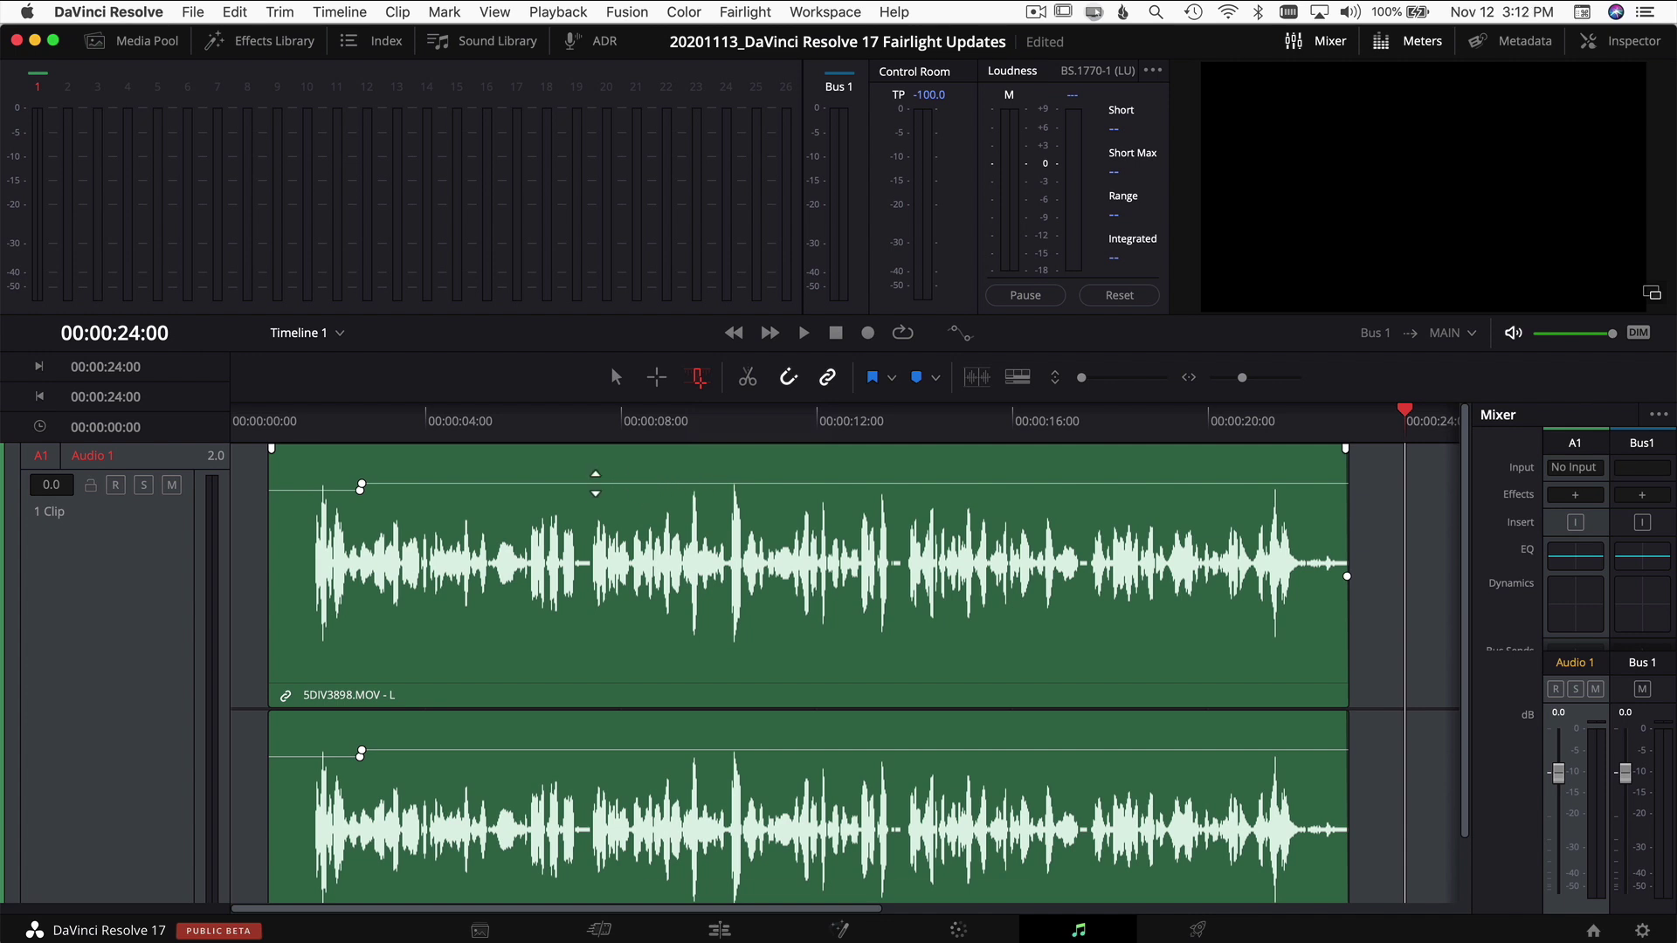
key(alt)
alt+click(594, 483)
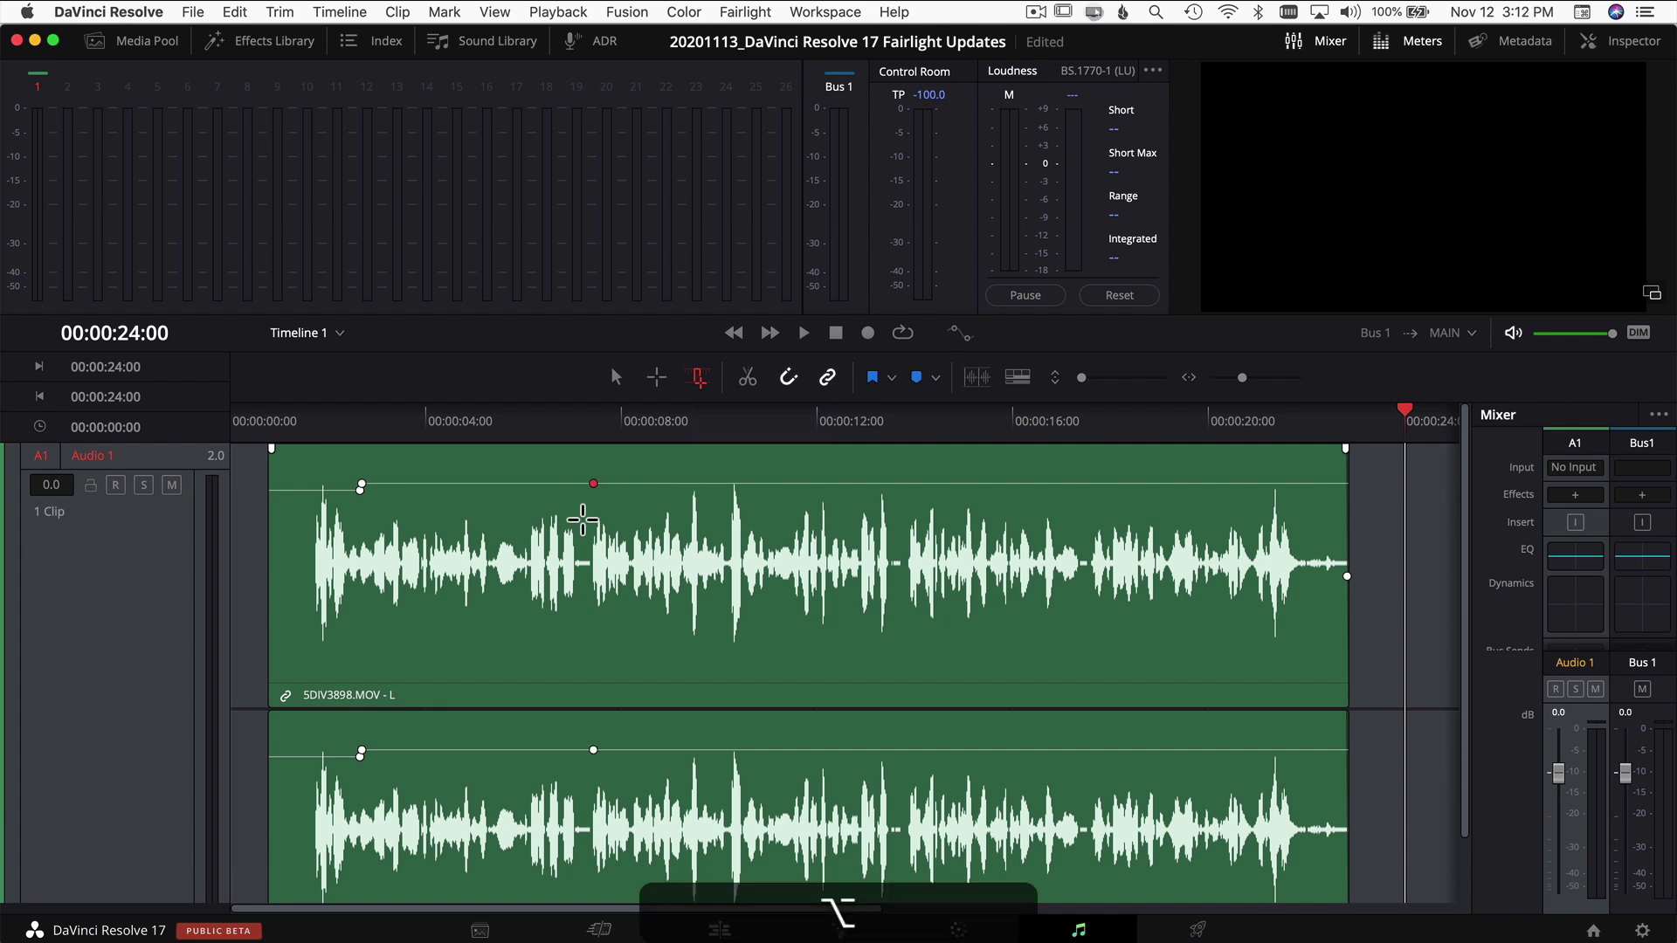
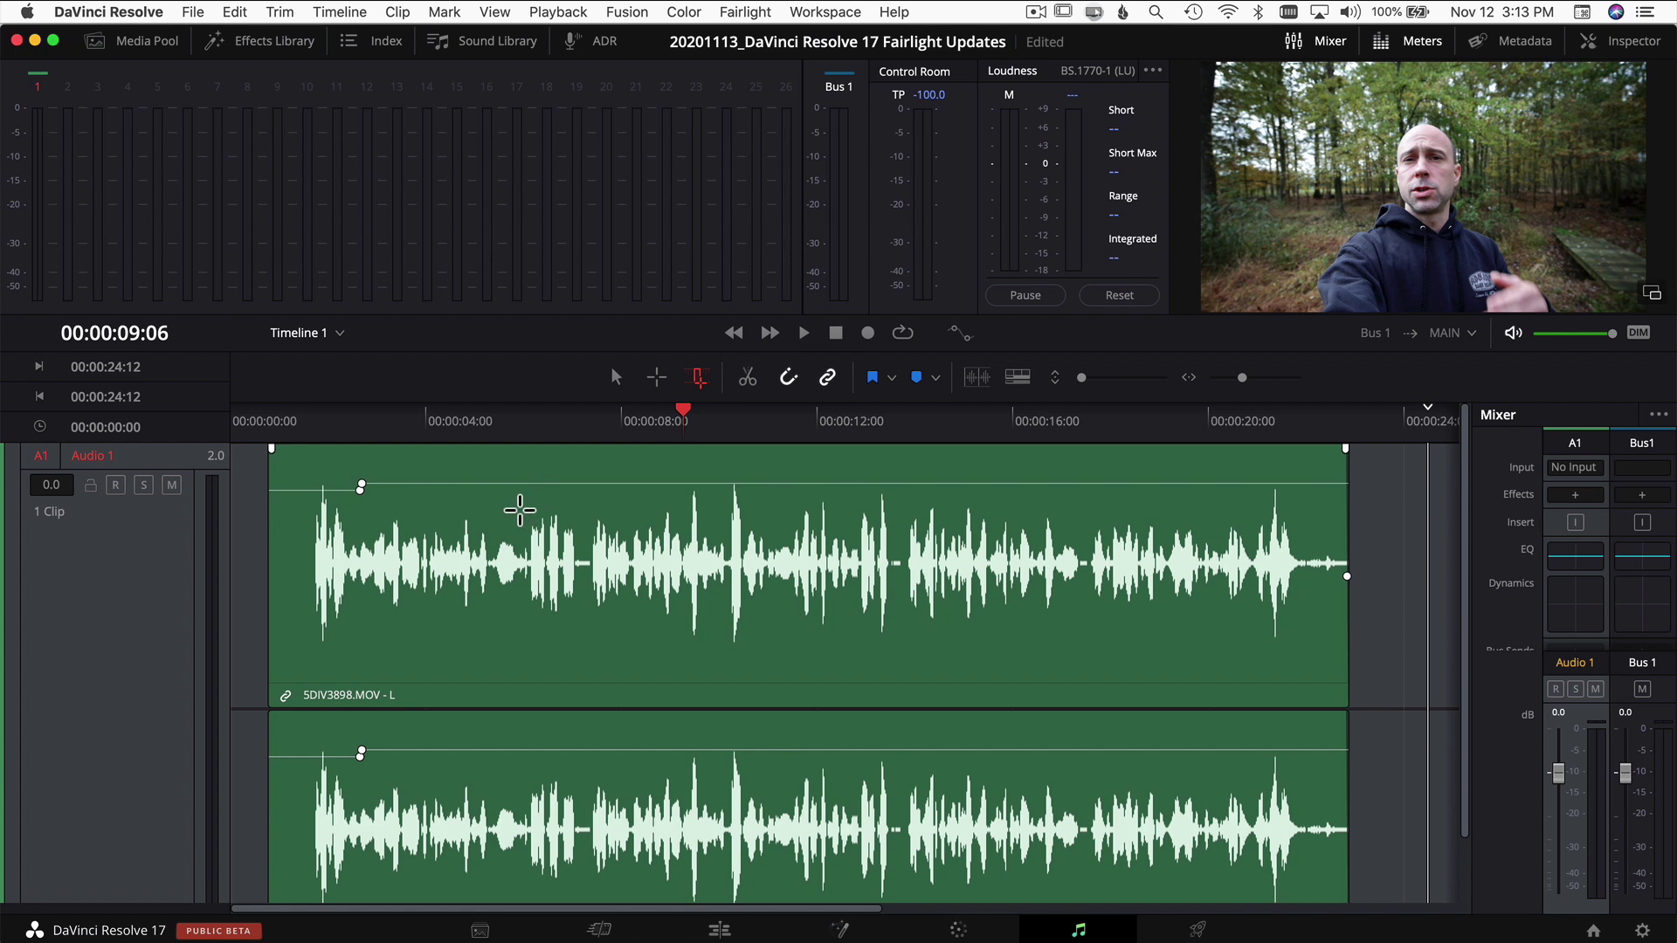
Solo the Audio 1 track and turn its solo off again.
click(148, 509)
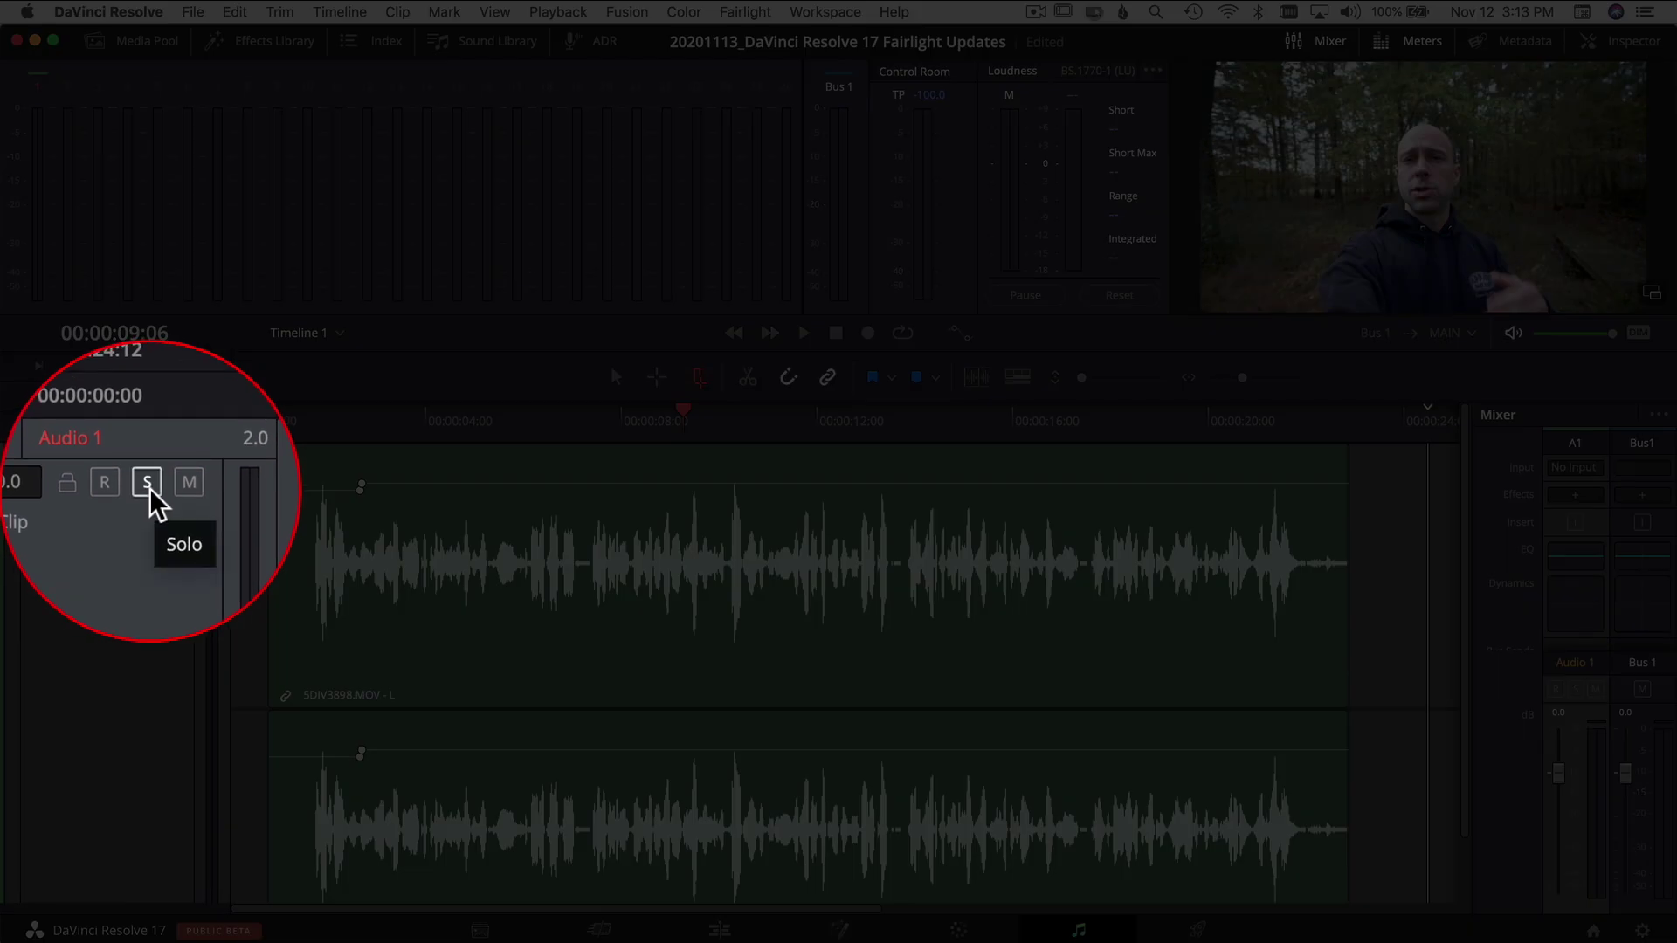
click(149, 487)
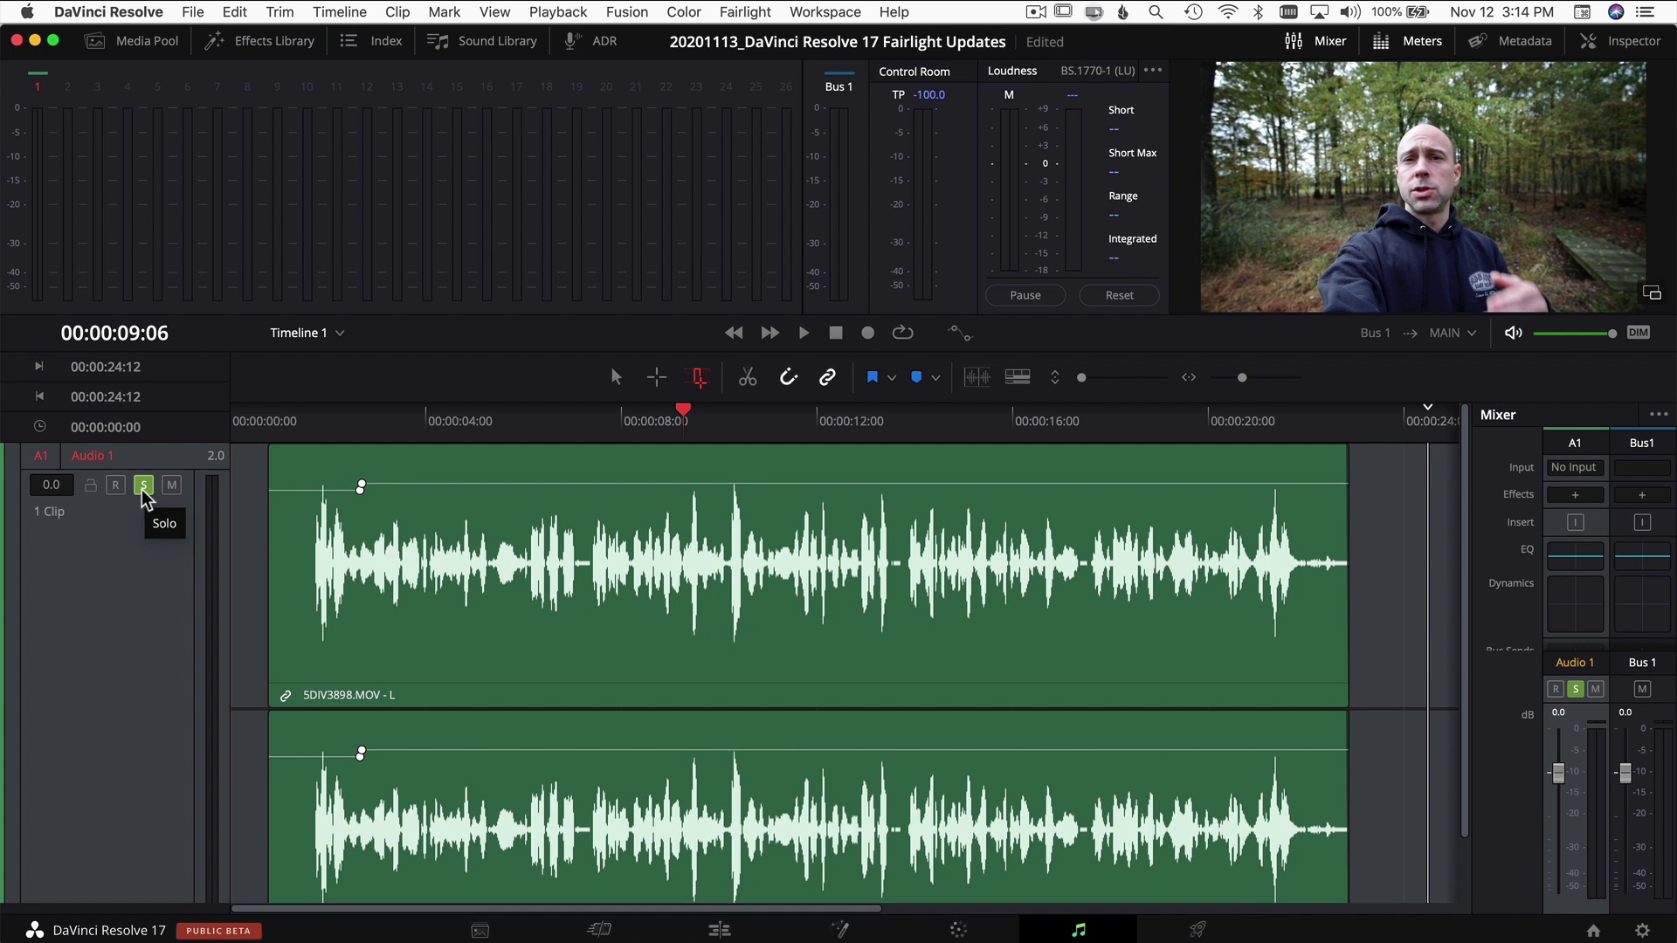
click(142, 490)
Scrub the clip between 00:00:06:05 and 00:00:08:19 with Audio 1 temporarily soloed.
mouse_move(559, 534)
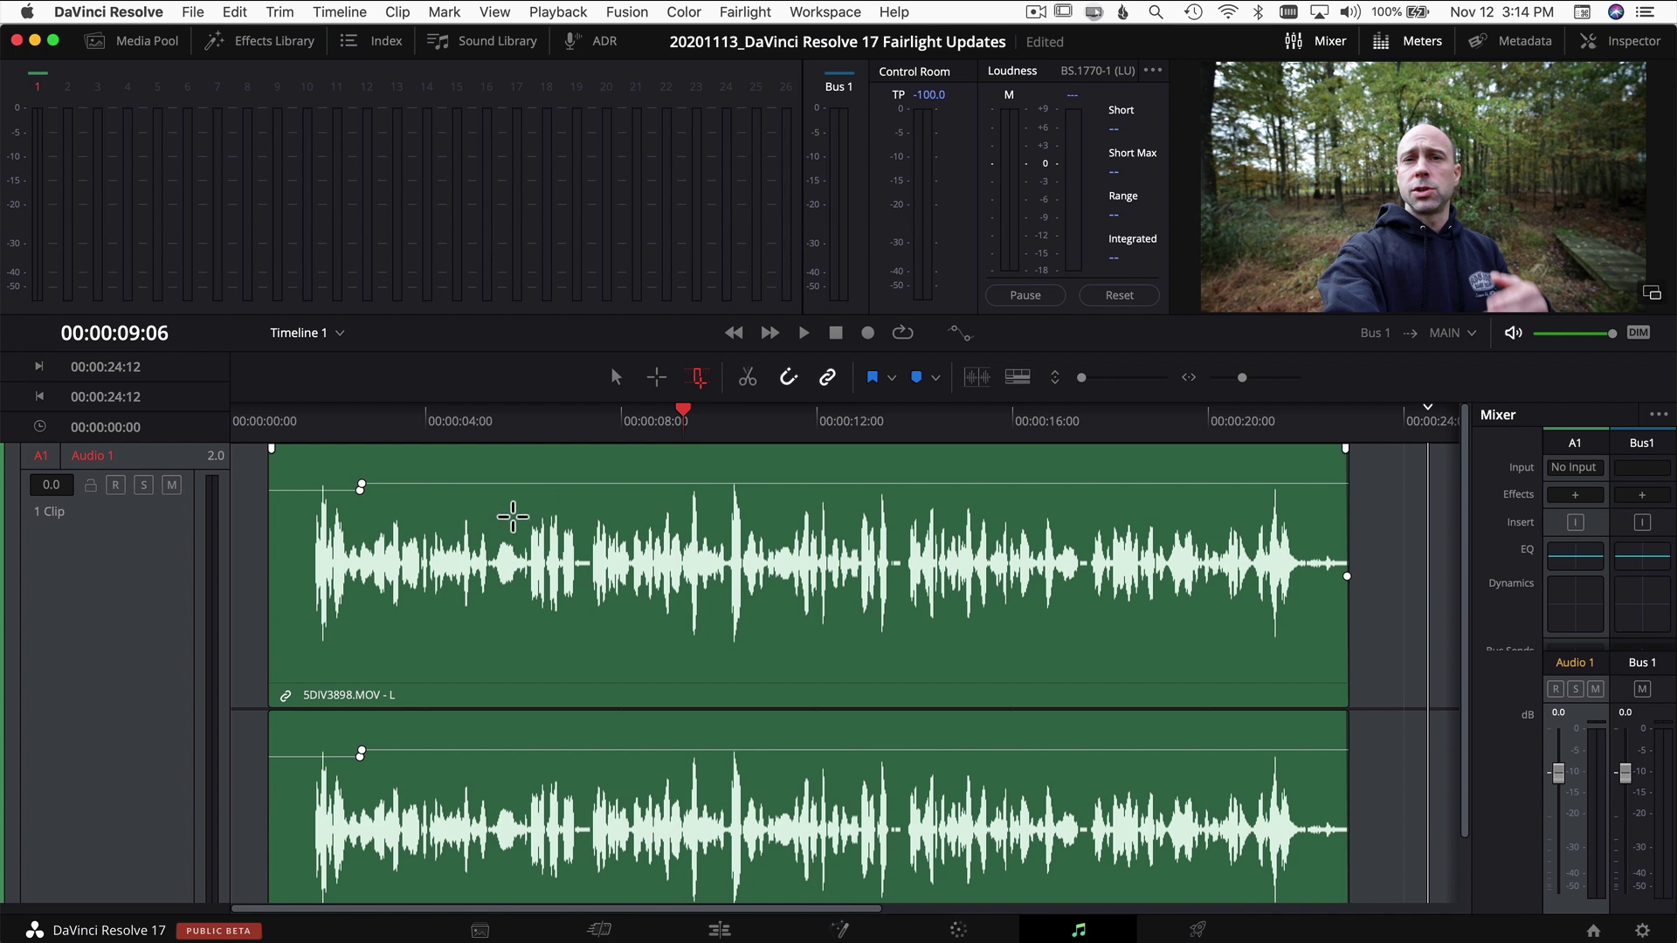
key(shift+super)
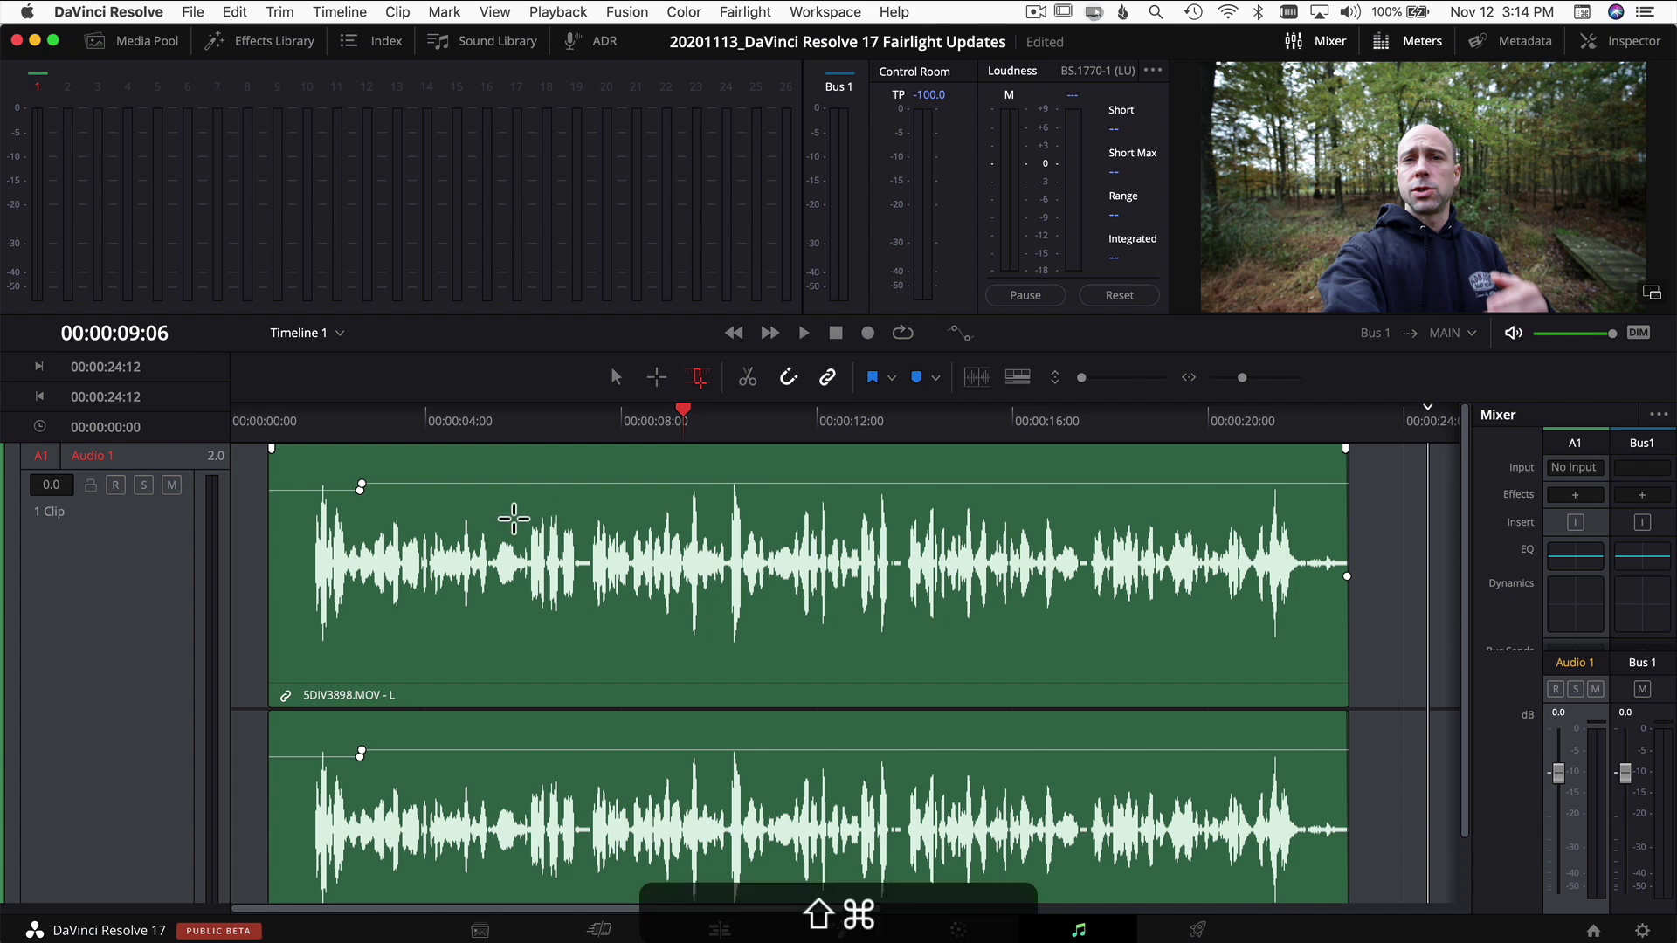
shift+super+click(534, 469)
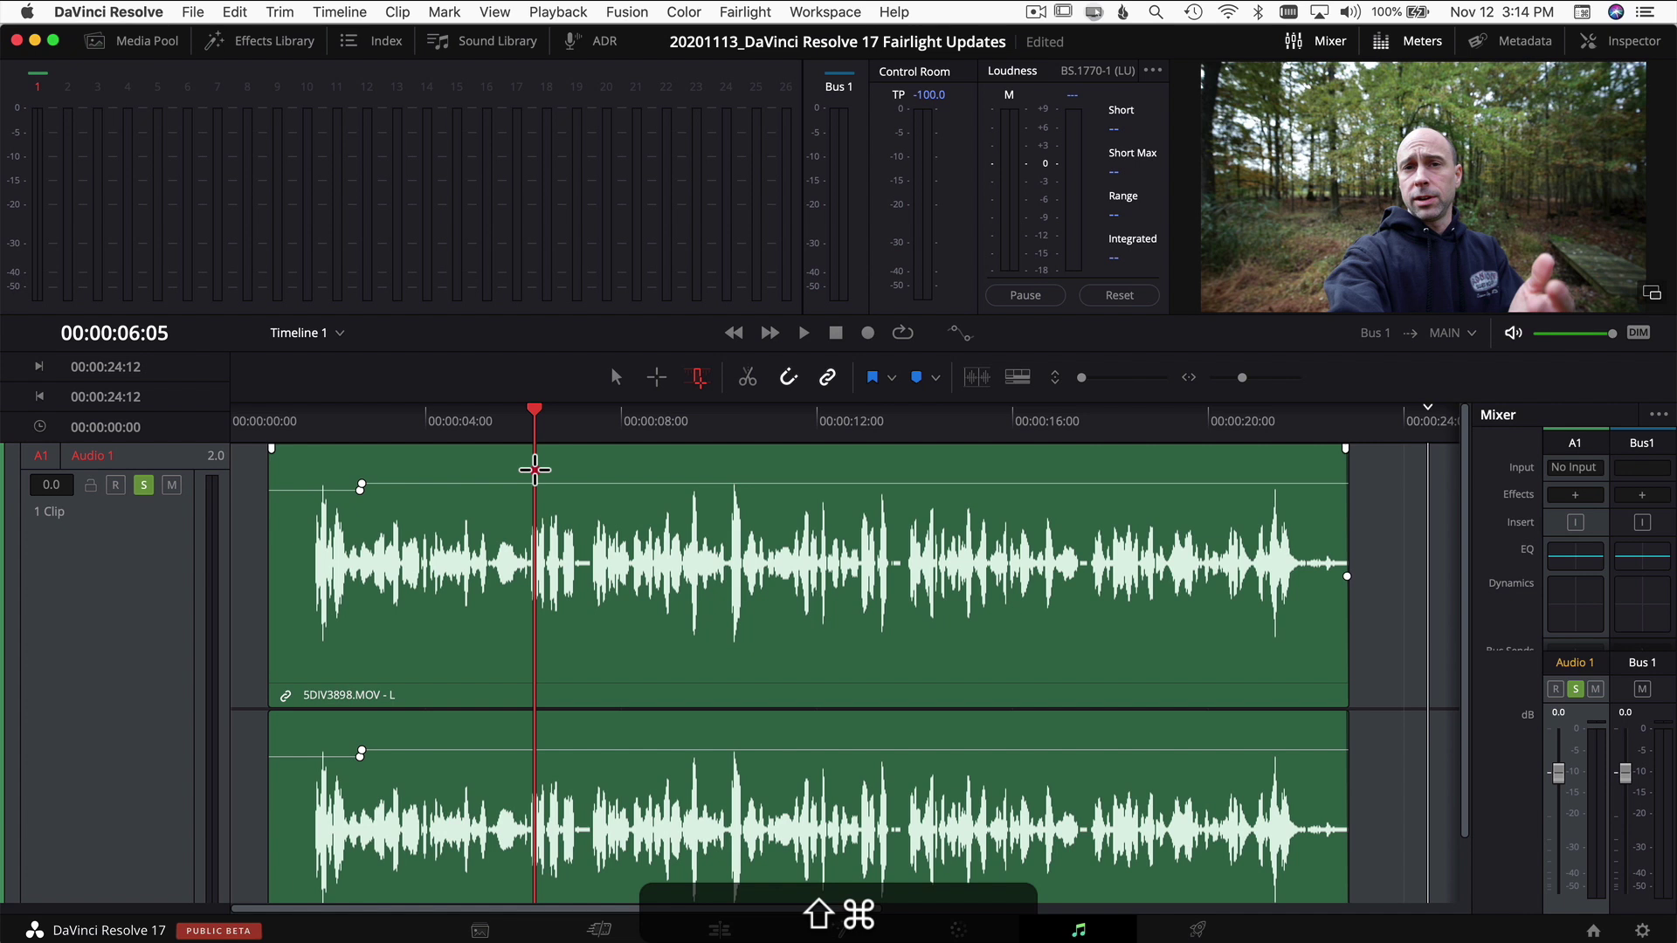
drag(535, 470, 743, 481)
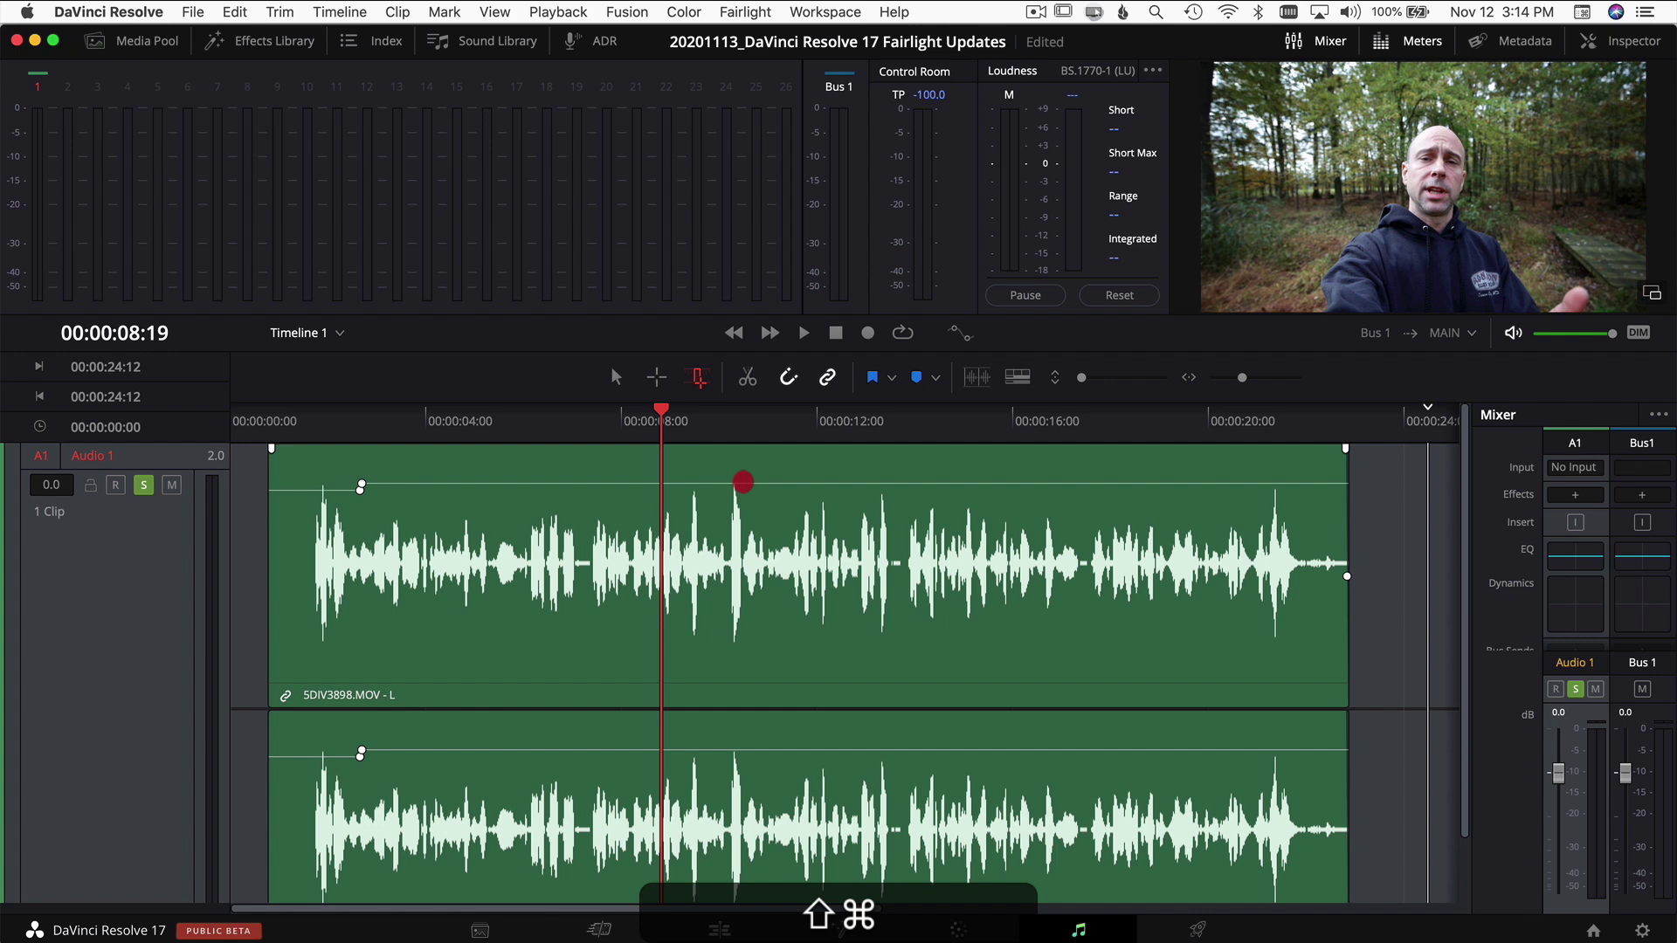
drag(743, 481, 743, 481)
key(shift+super+s)
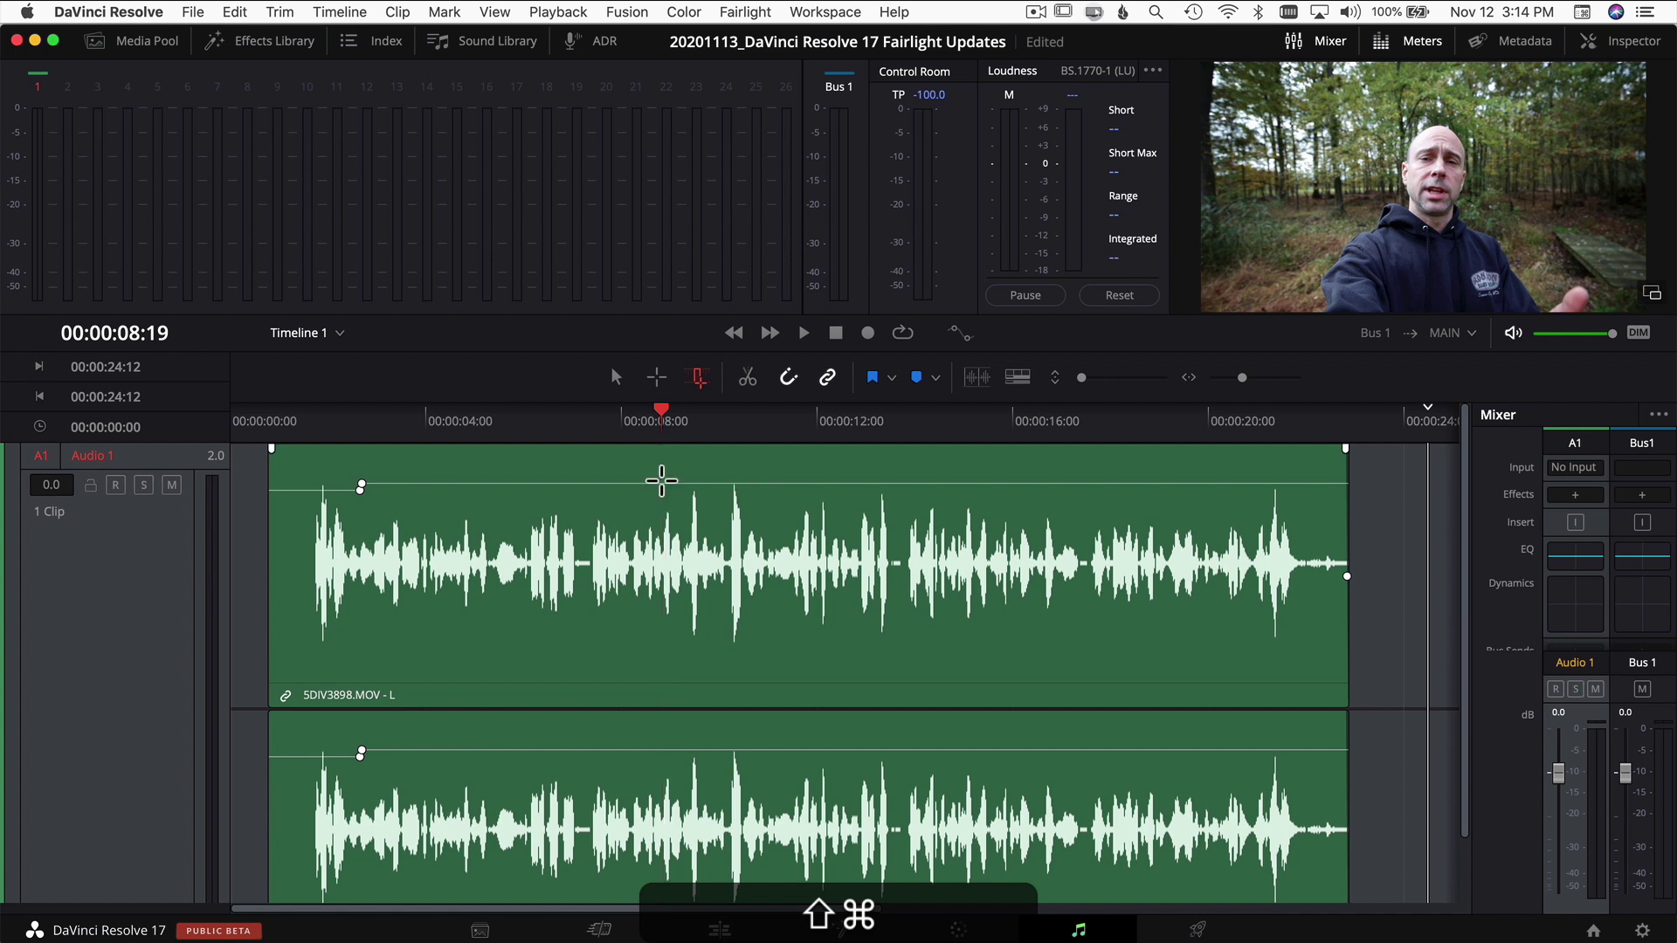
key(shift+super+s)
key(shift+super+s)
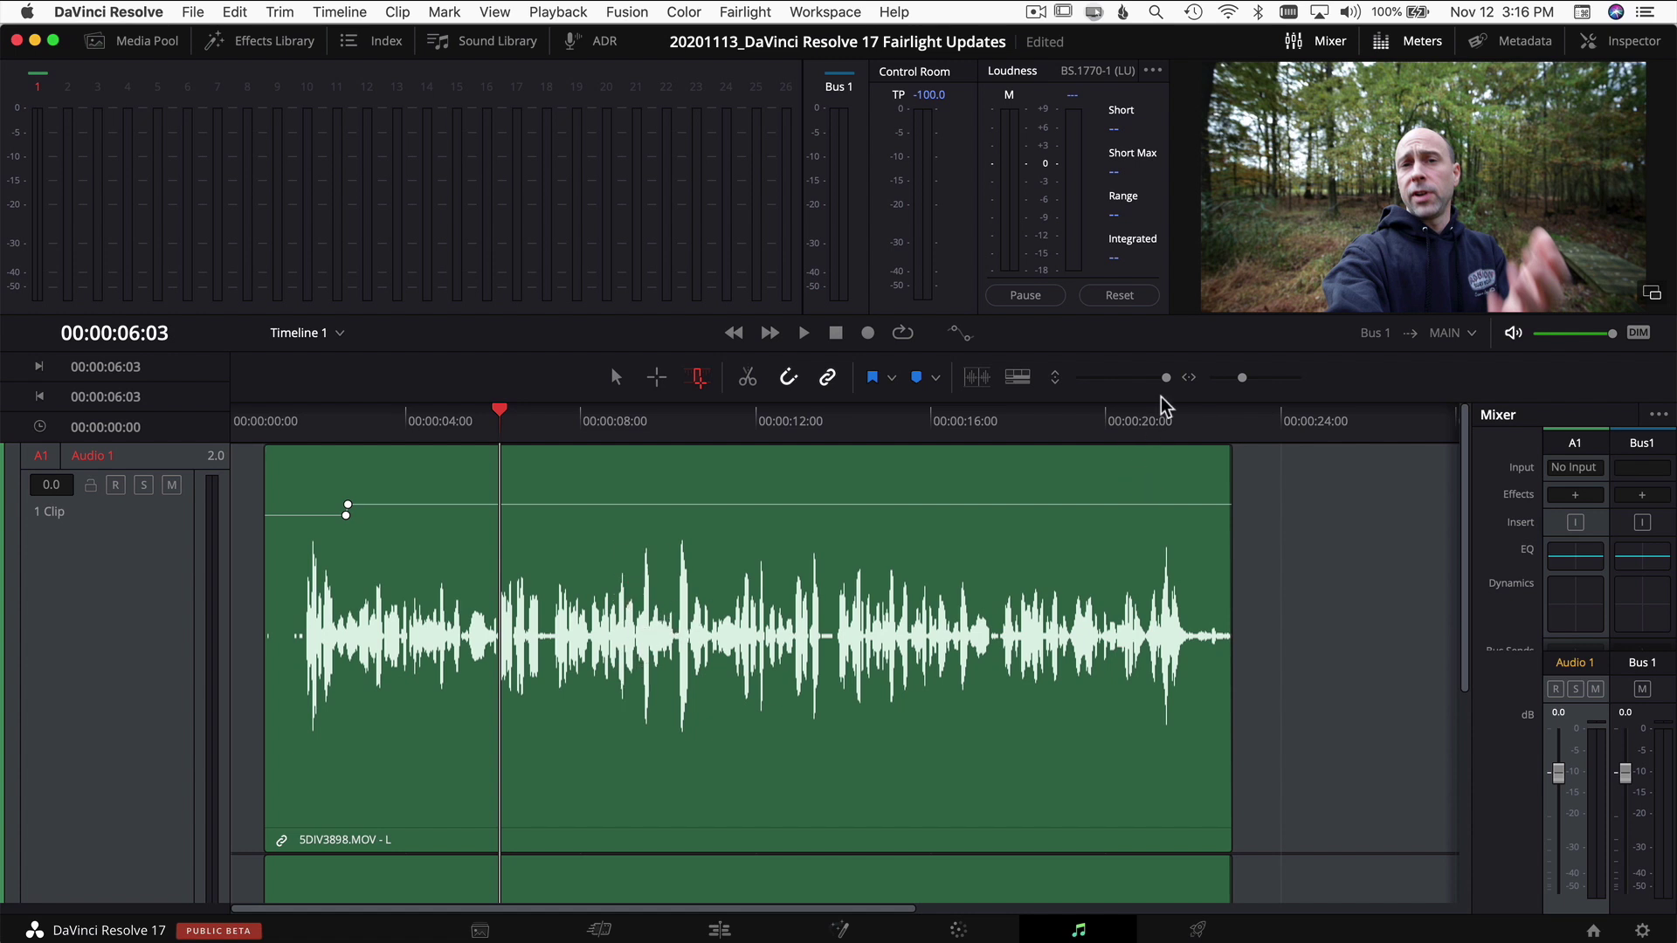
Reduce the track height and magnify the waveform displayed on Audio 1.
mouse_move(1167, 375)
mouse_down()
mouse_move(1108, 379)
mouse_move(1139, 378)
mouse_up()
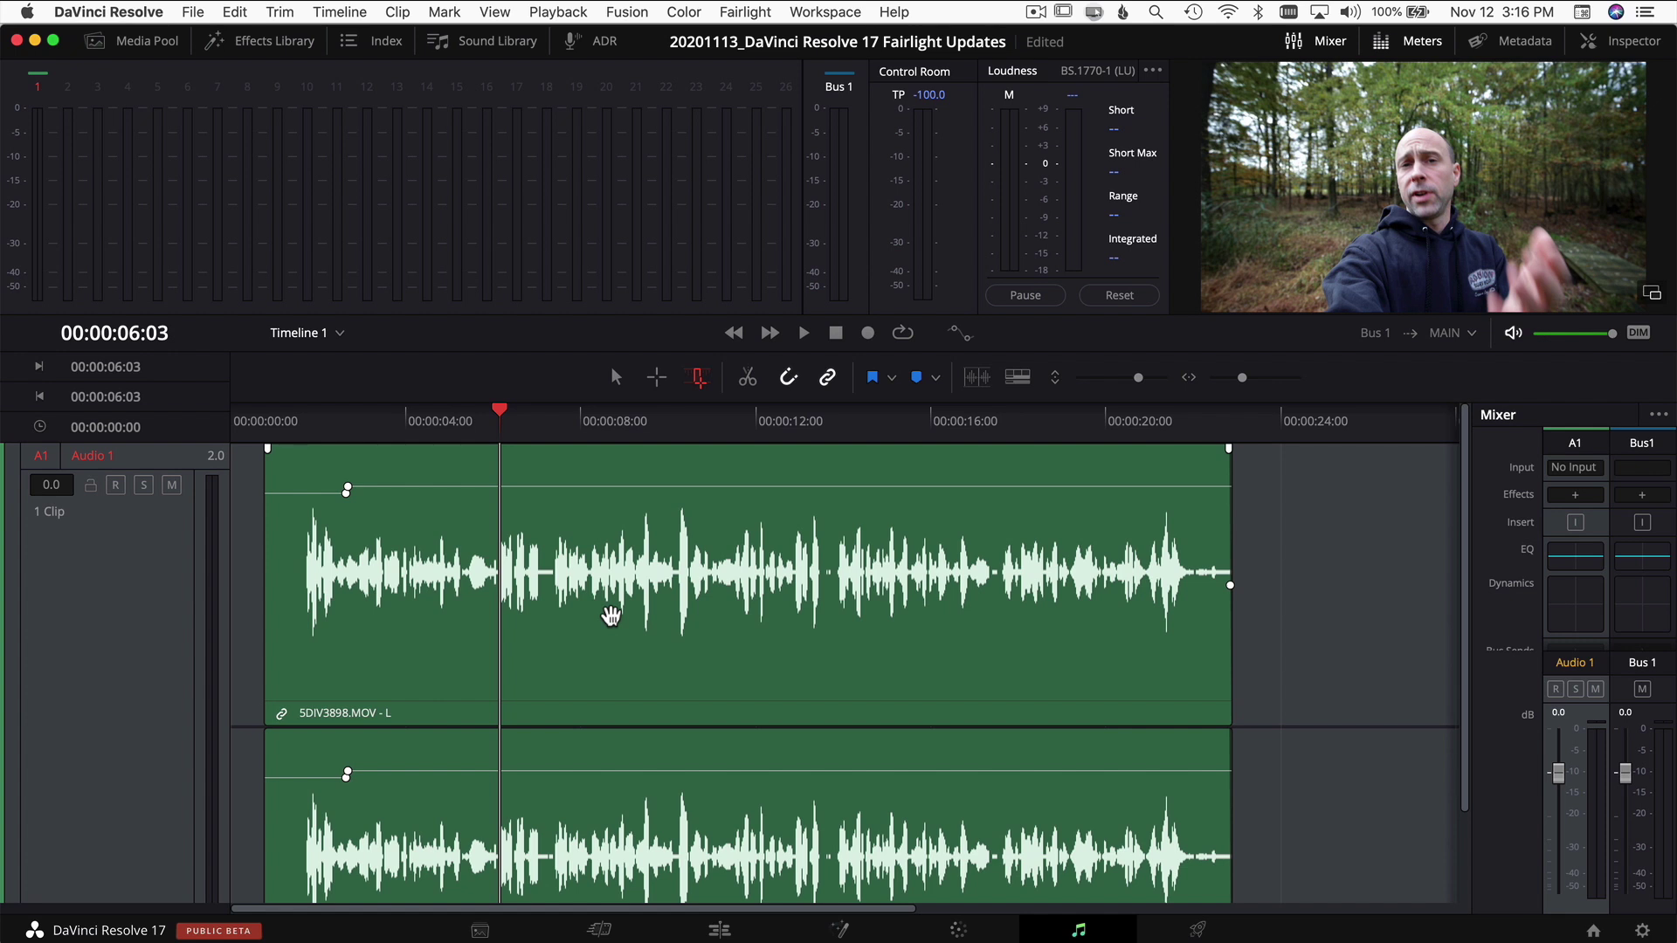
key(shift)
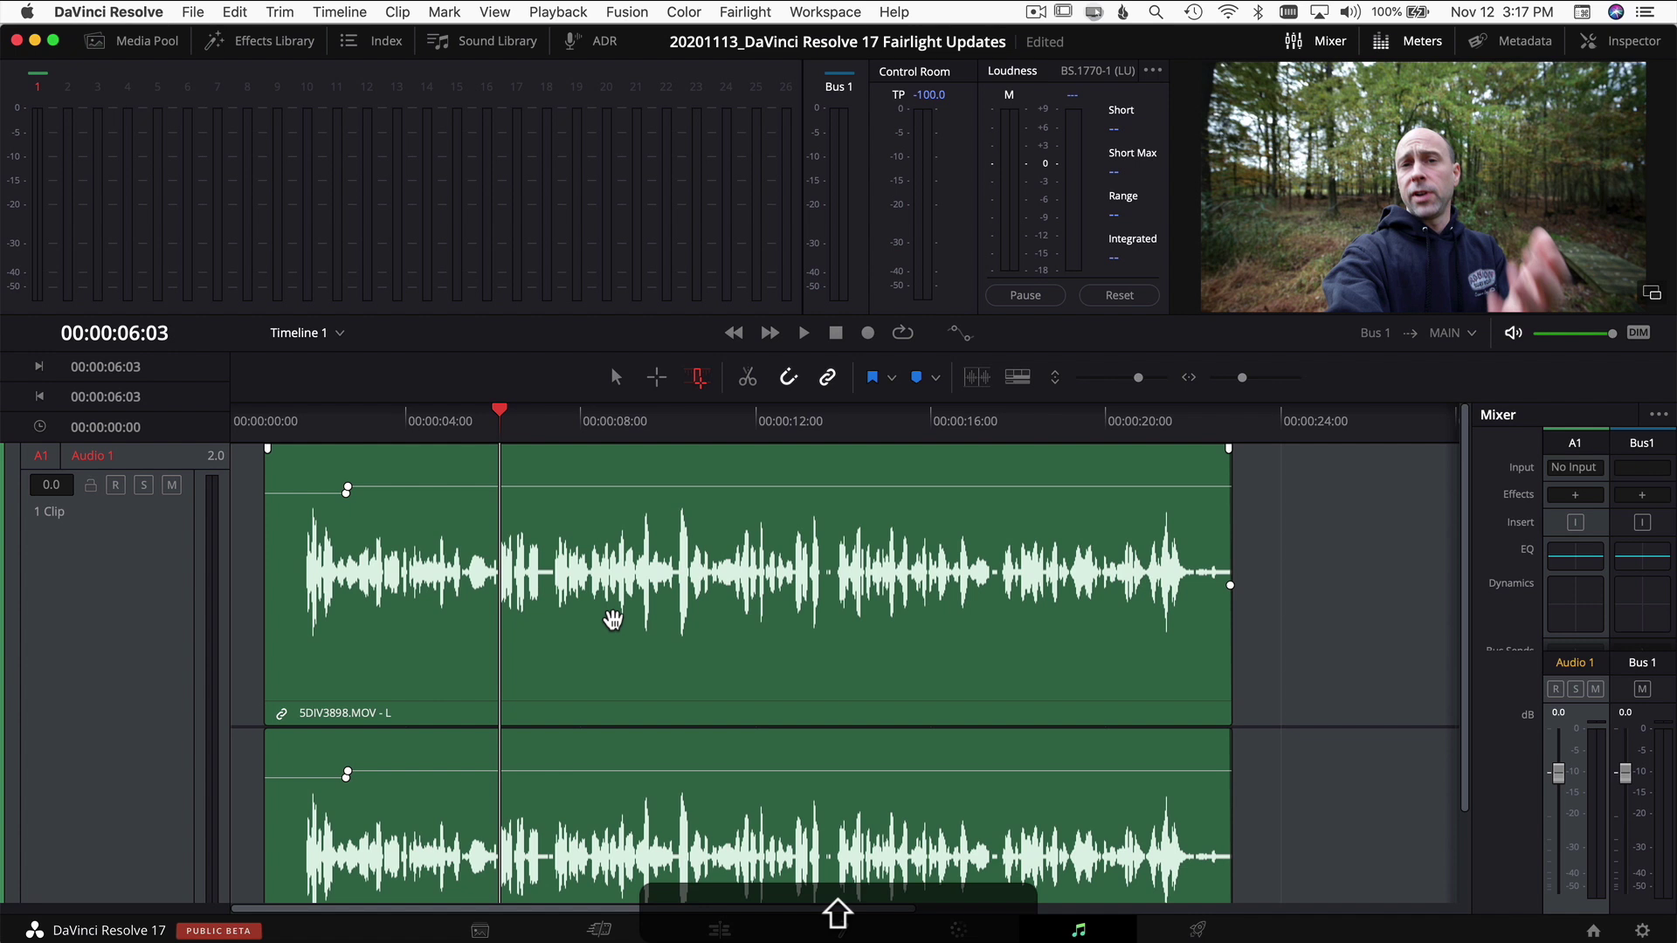
scroll(613, 619, up, 2)
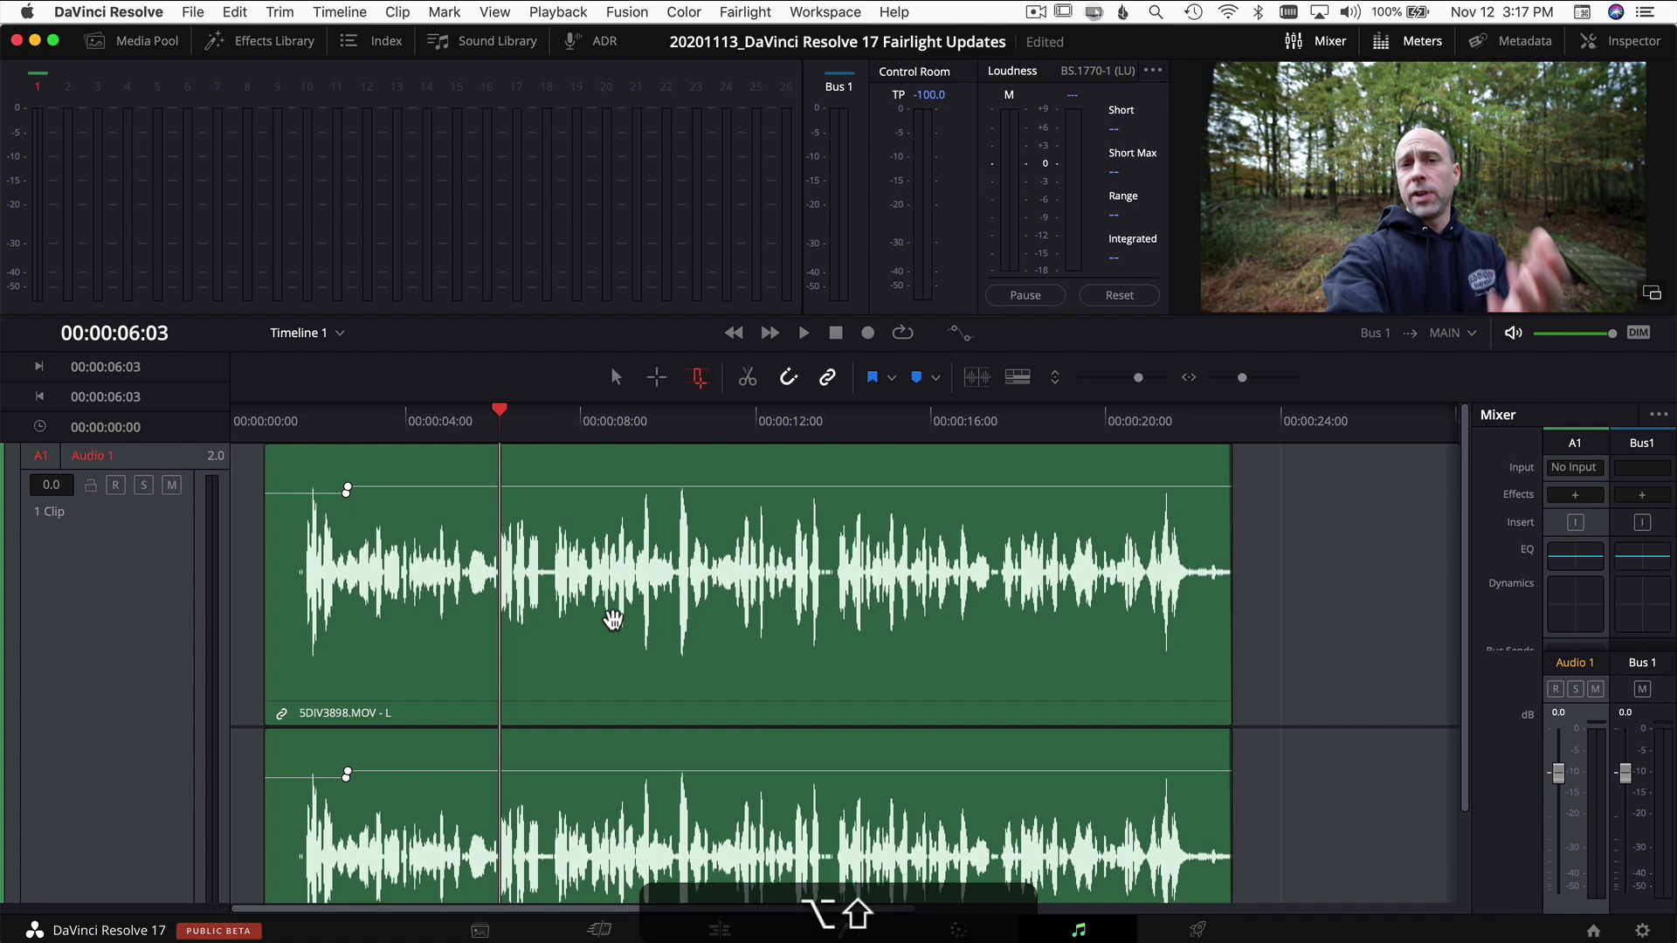
scroll(613, 619, up, 2)
scroll(613, 619, up, 3)
scroll(613, 619, down, 3)
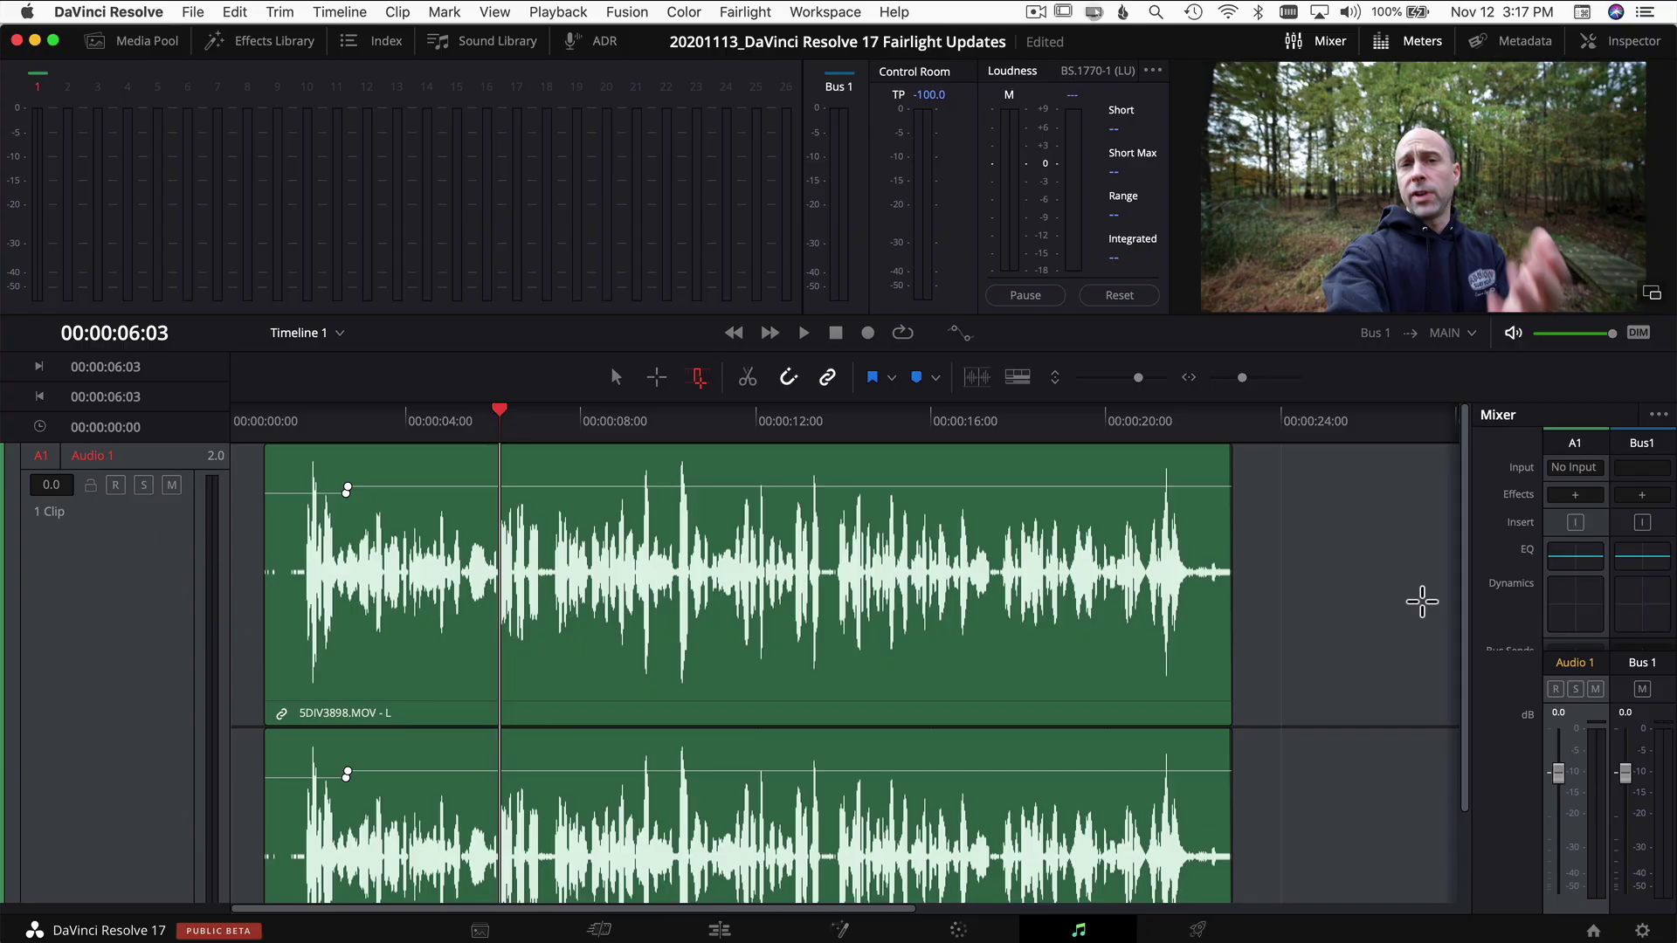
Open the Inspector for 5DIV3898.MOV and examine its video and audio properties.
click(1633, 41)
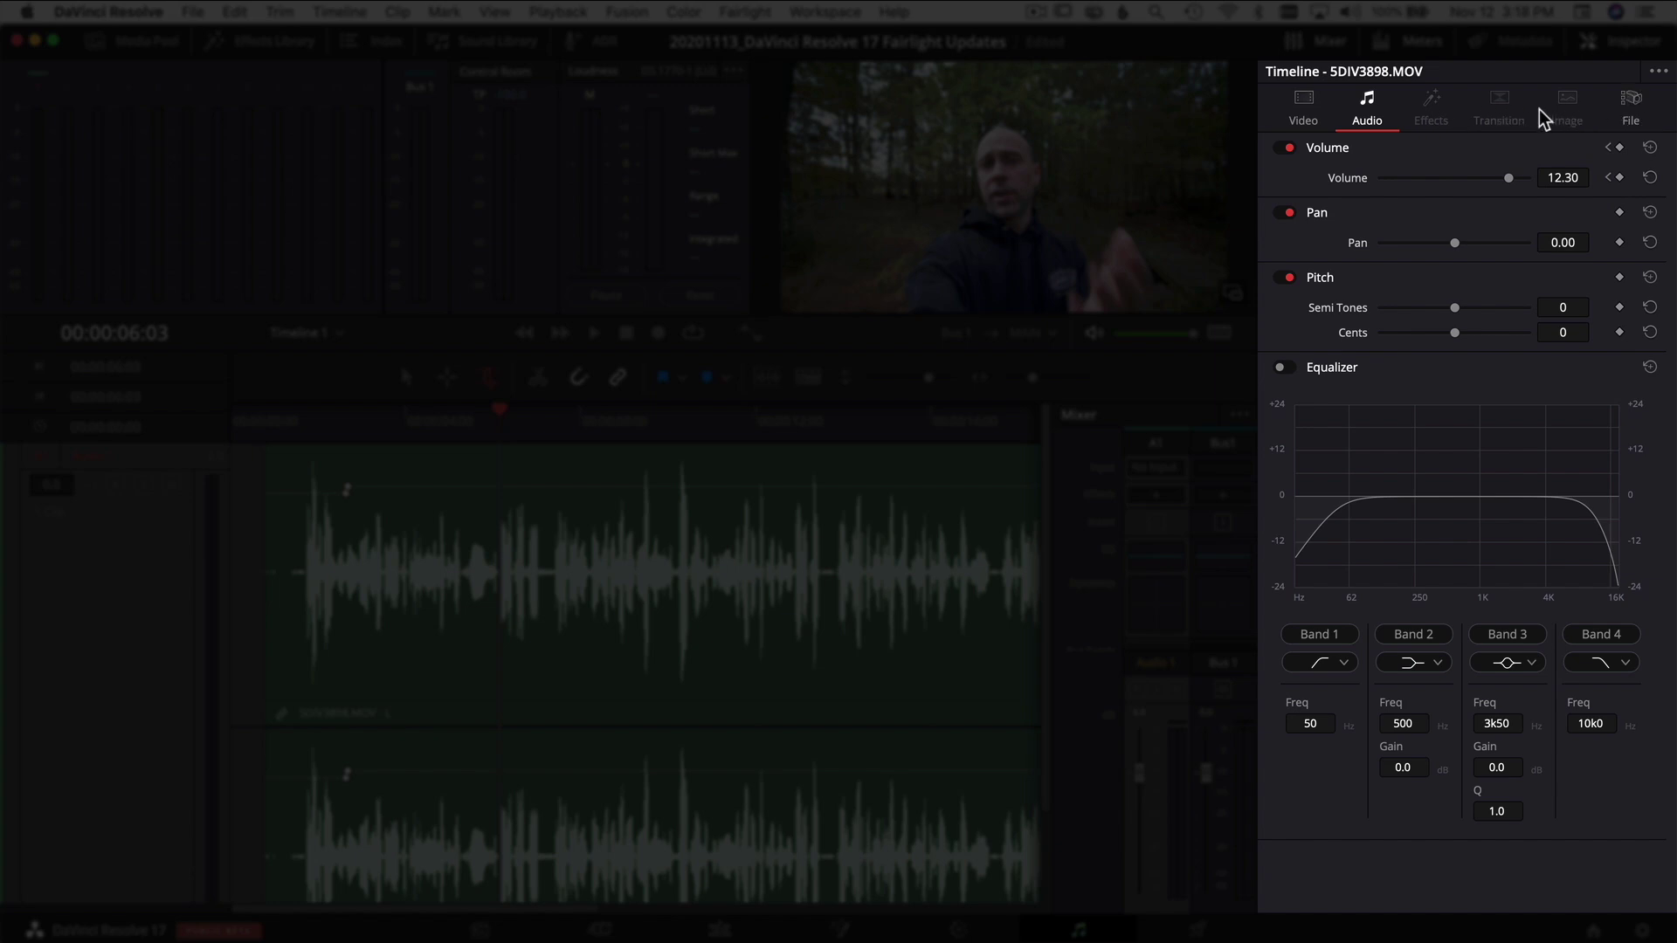
click(1312, 107)
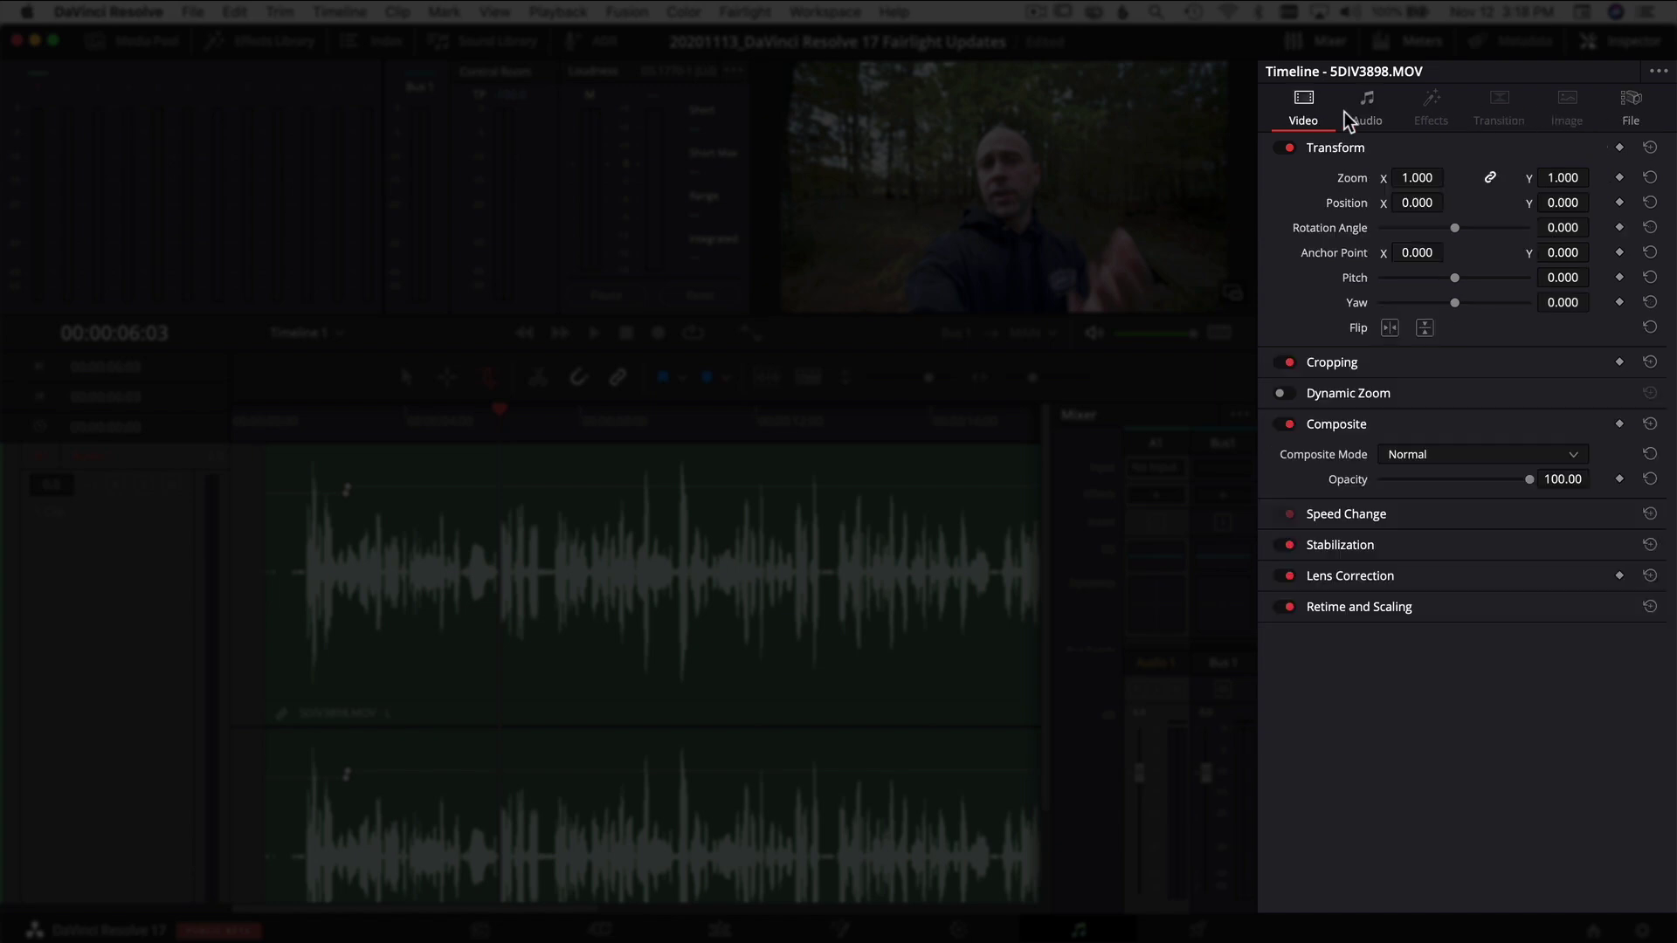
click(1362, 103)
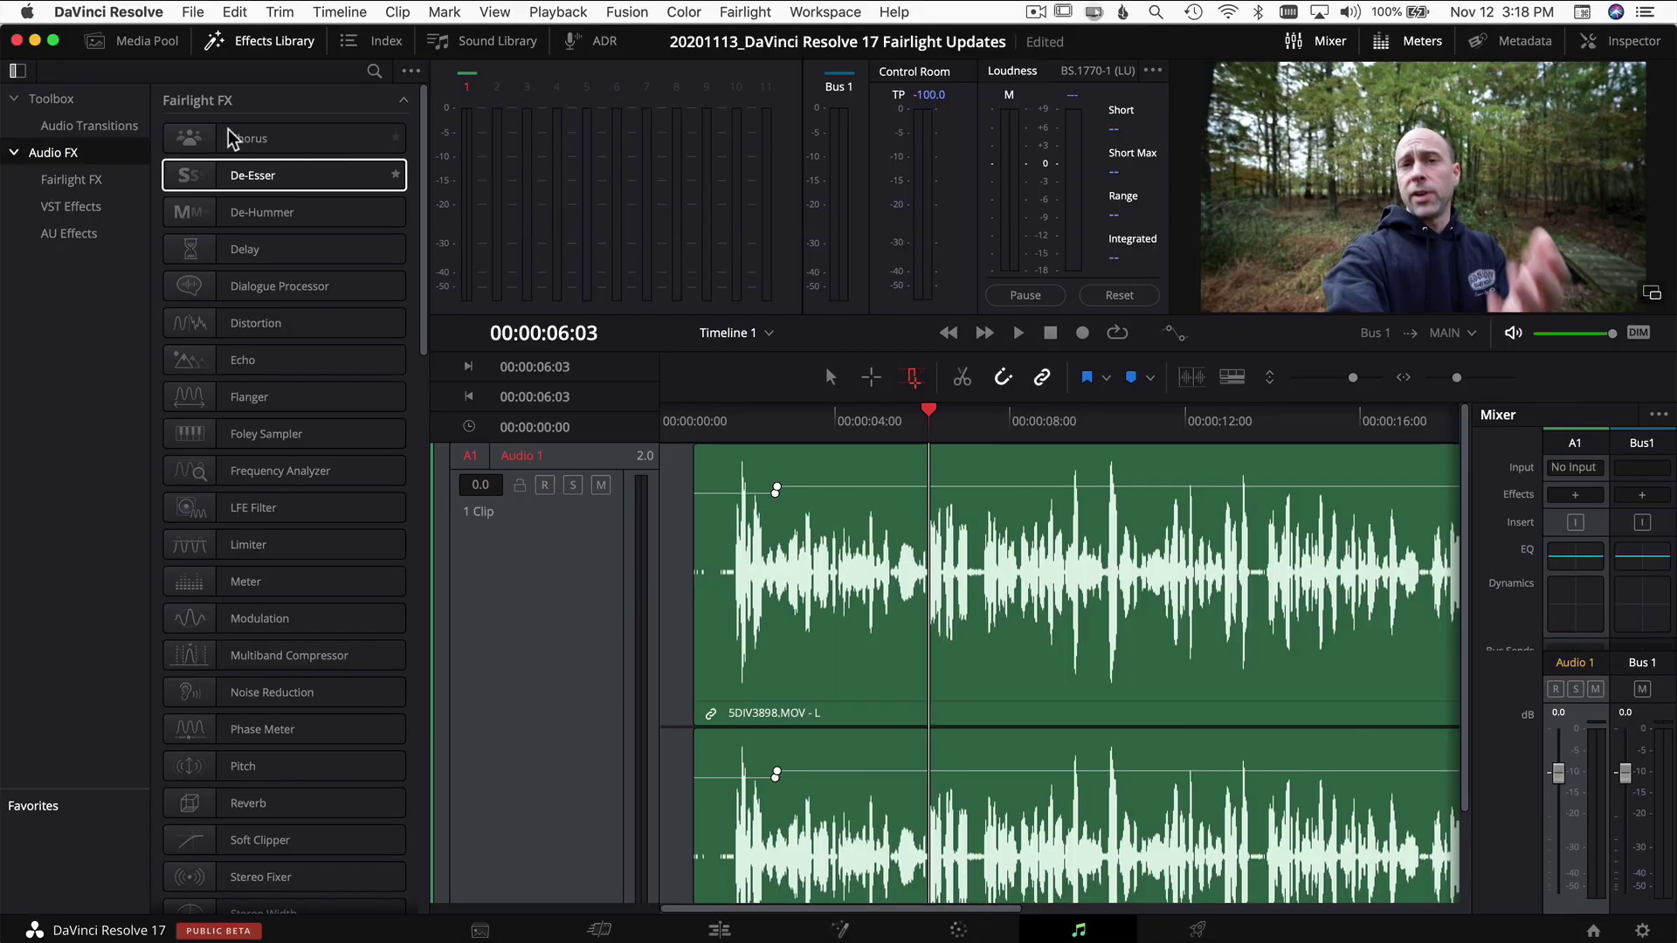
Apply the Chorus effect to the Audio 1 clip, close its settings window and show the clip's effects in the Inspector.
drag(236, 140, 858, 666)
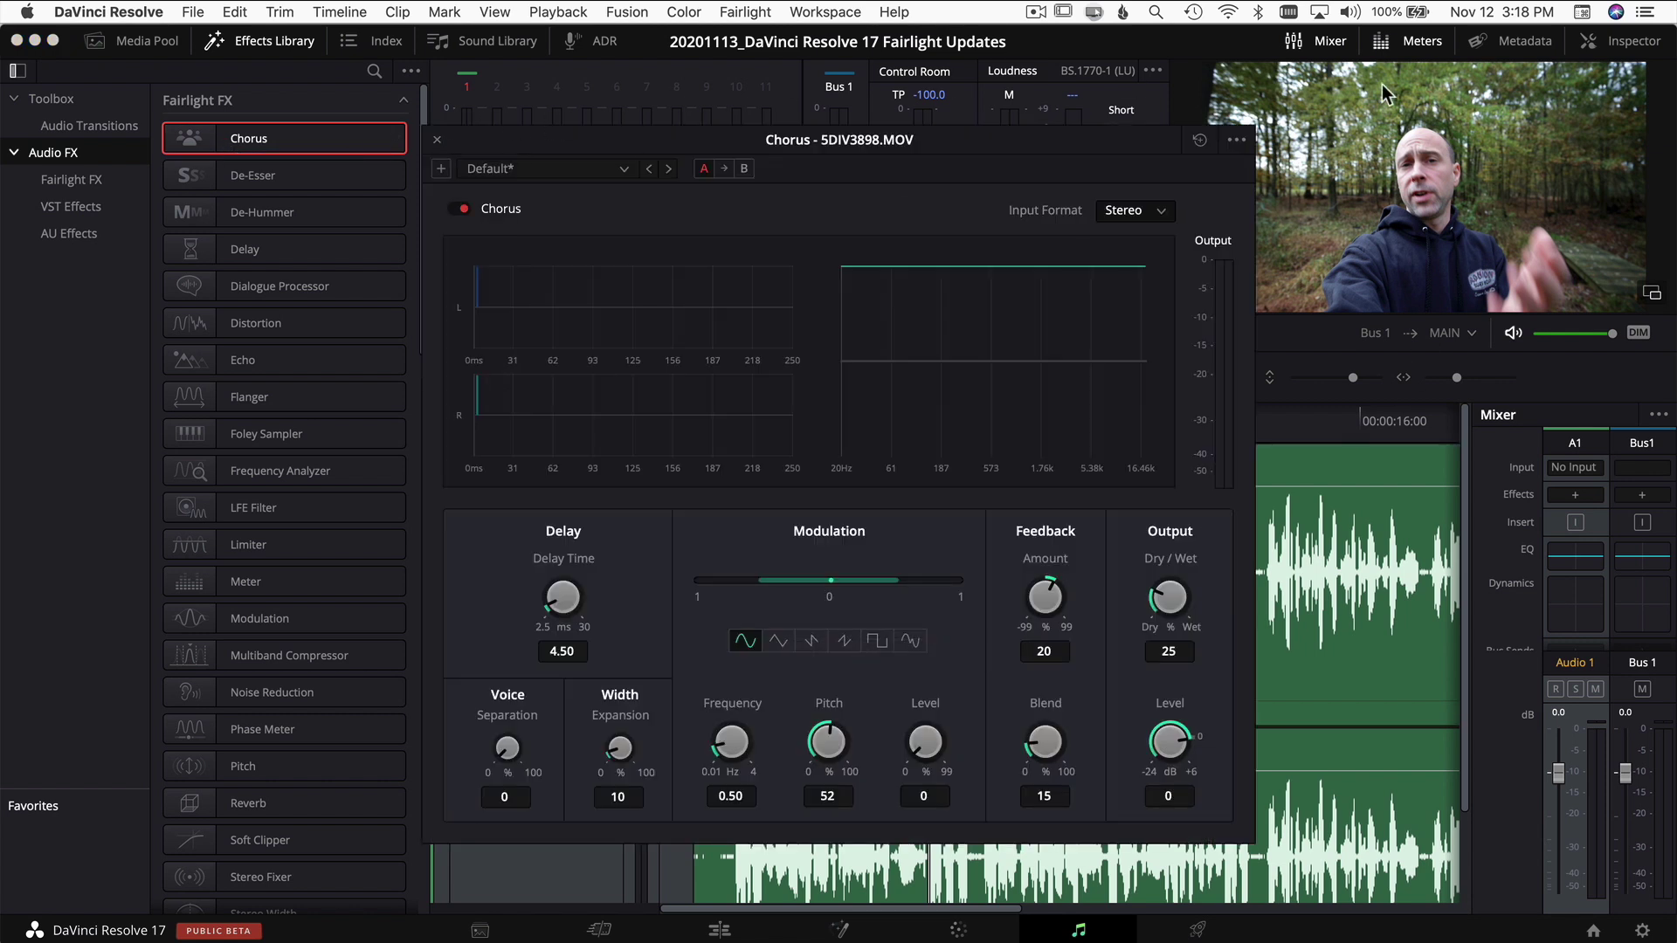
click(437, 141)
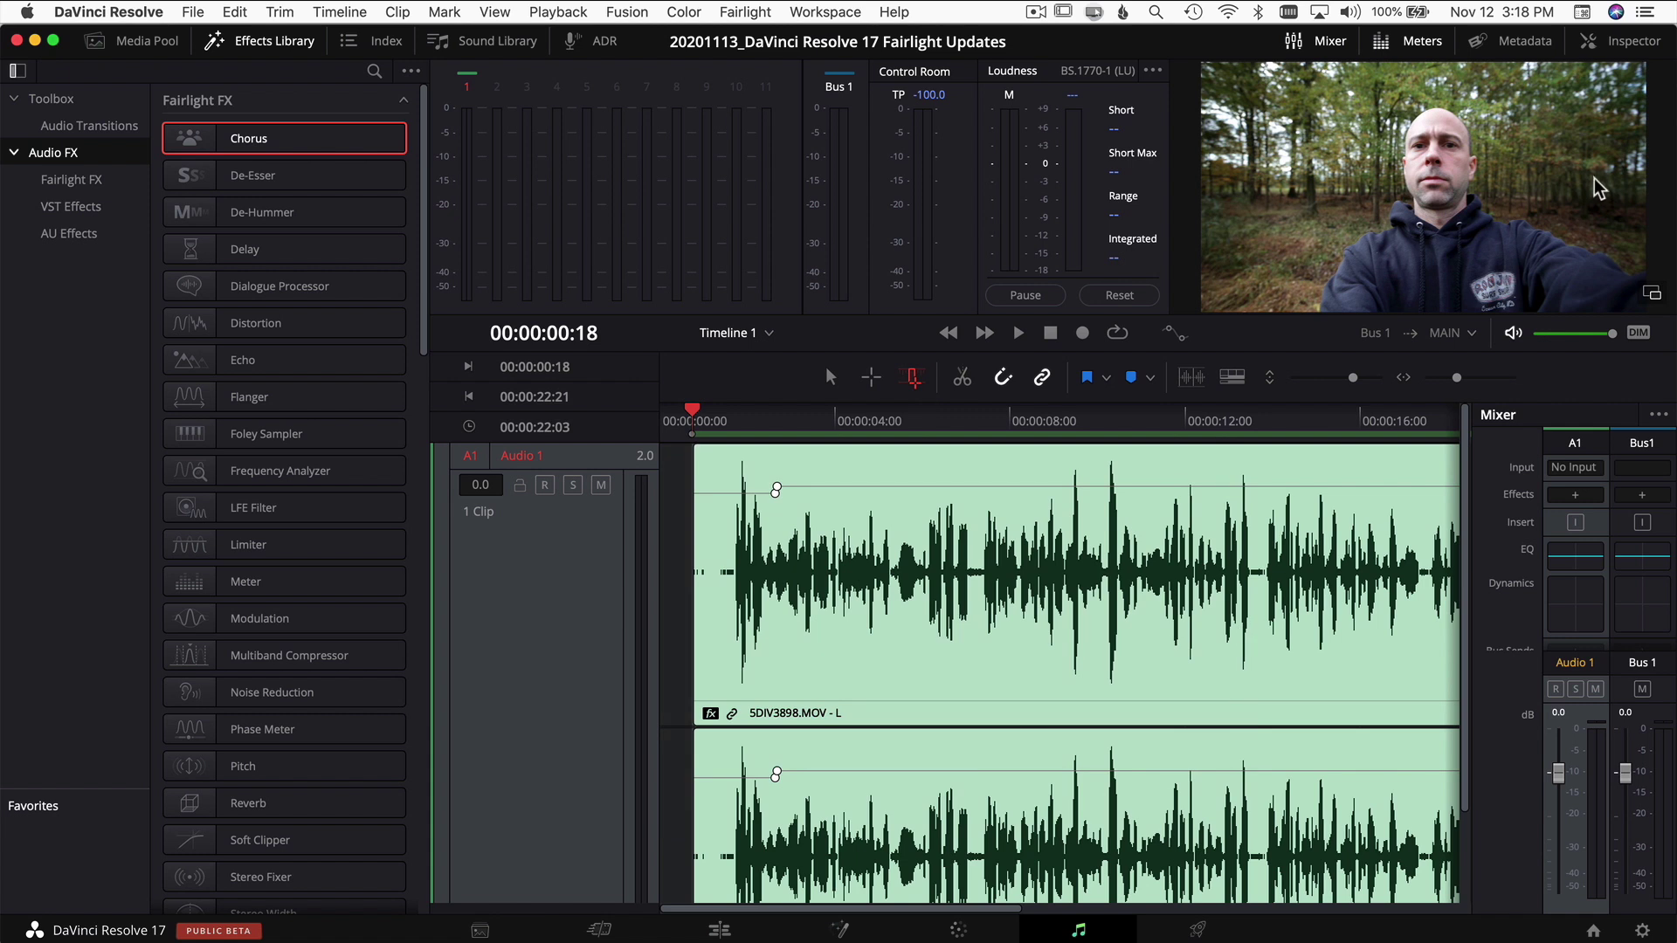
click(1621, 41)
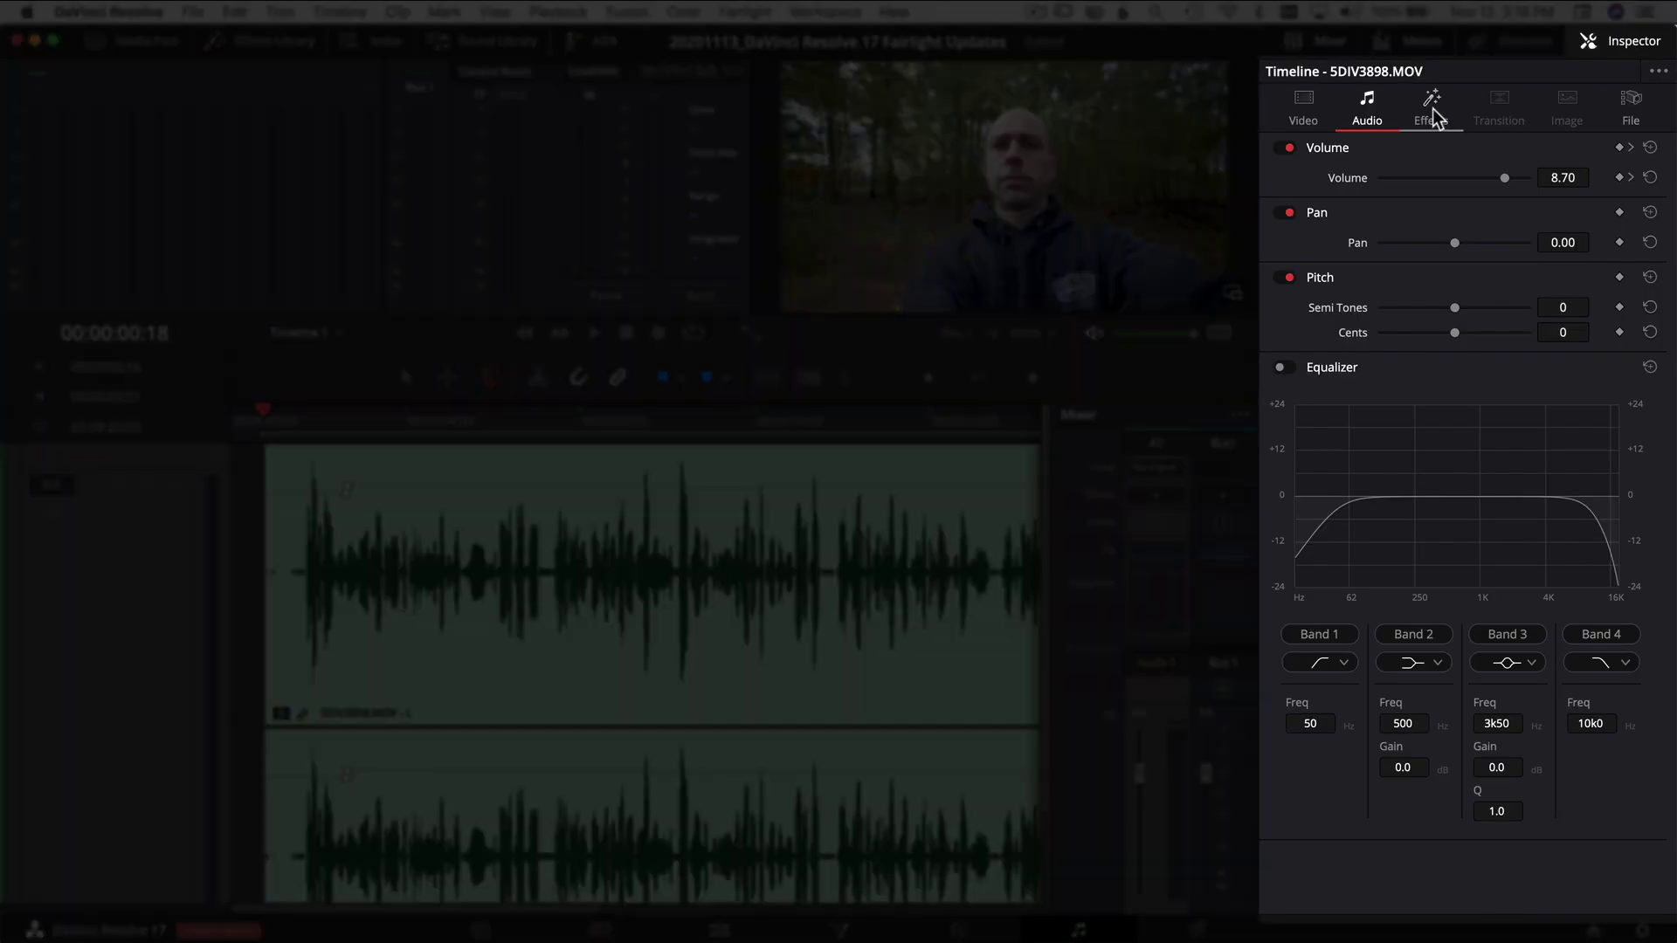
click(1434, 113)
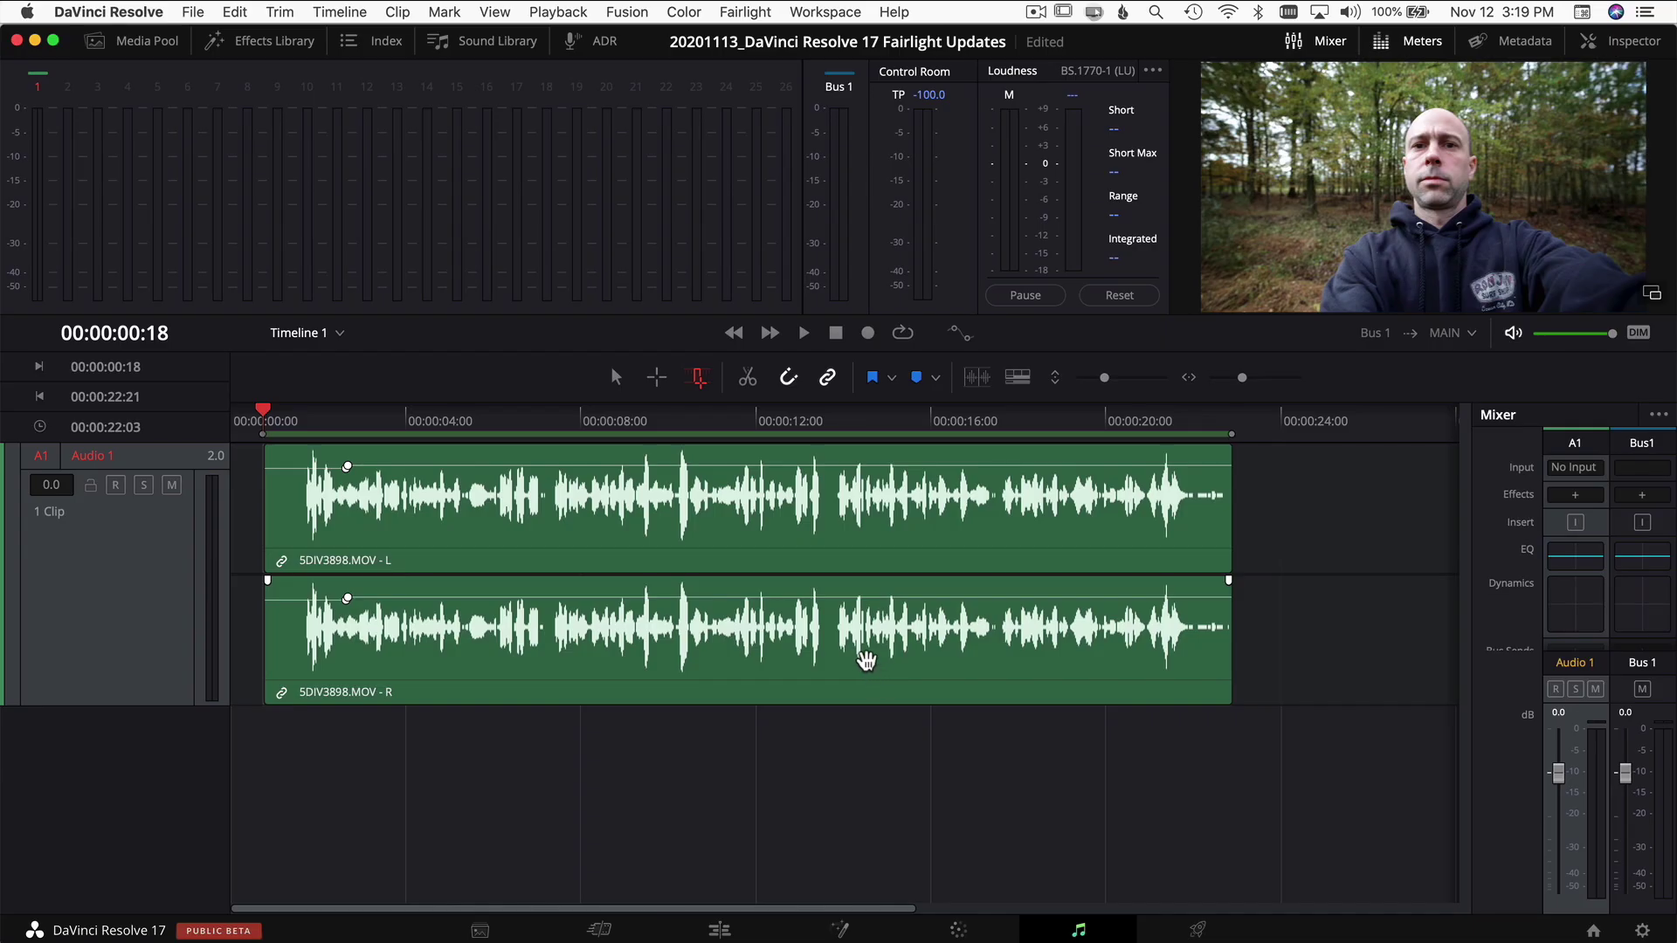
Return to Selection mode and duplicate the Audio 1 clip onto a new Audio 2 track, starting at about 7 seconds.
key(a)
click(864, 657)
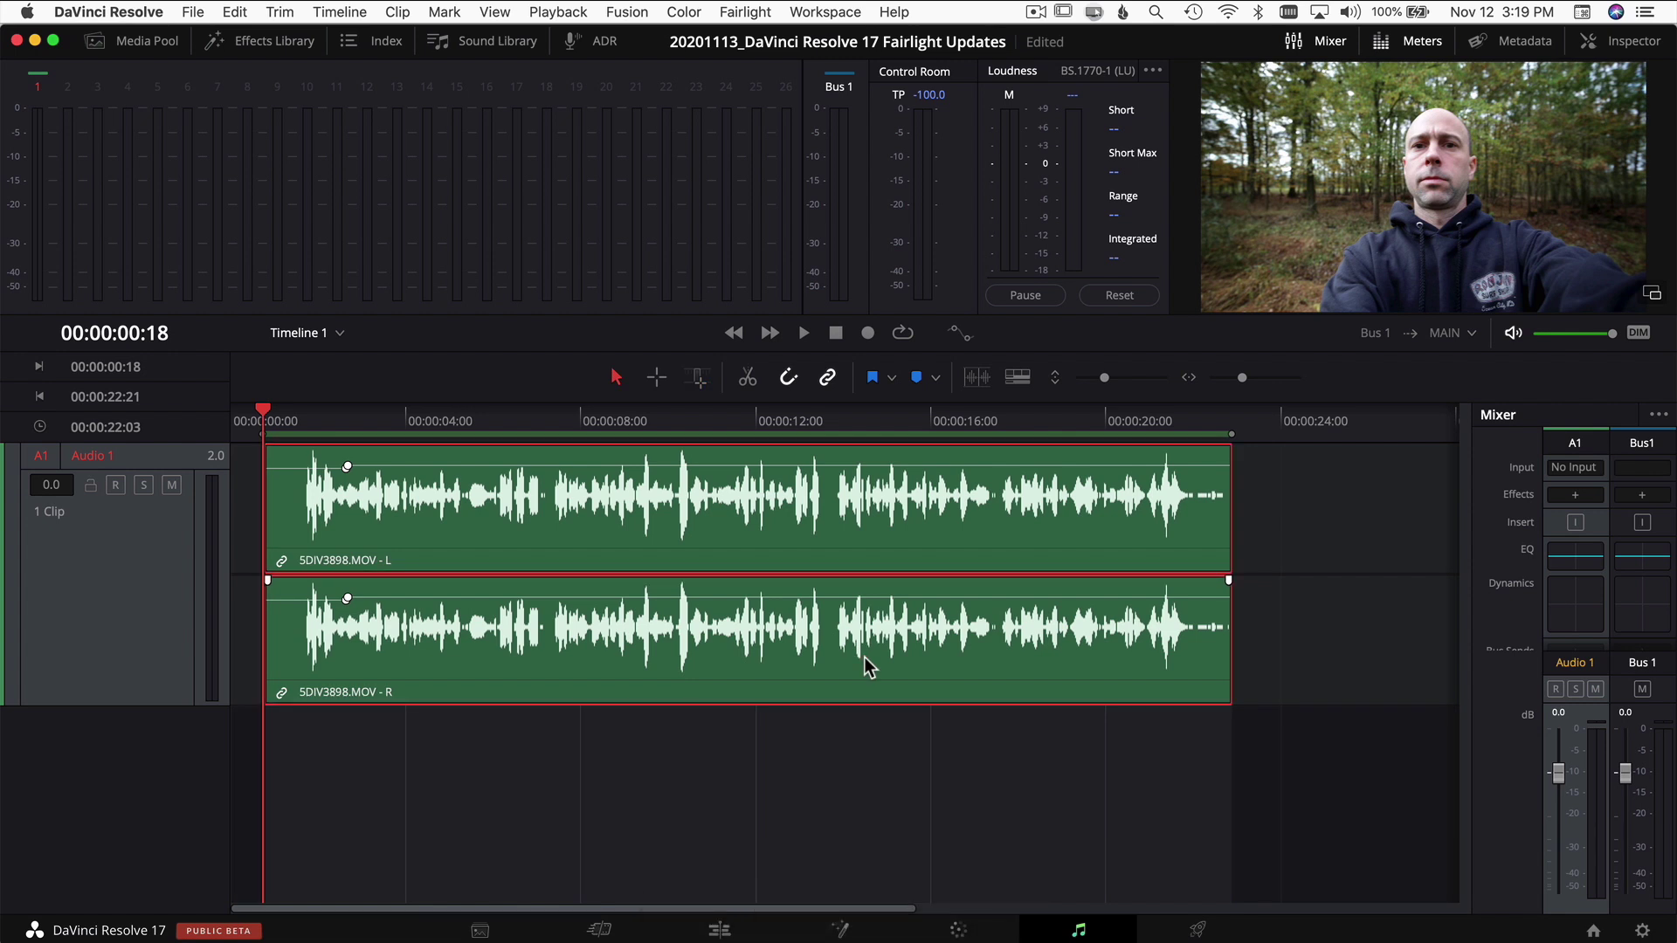
drag(886, 524, 1129, 821)
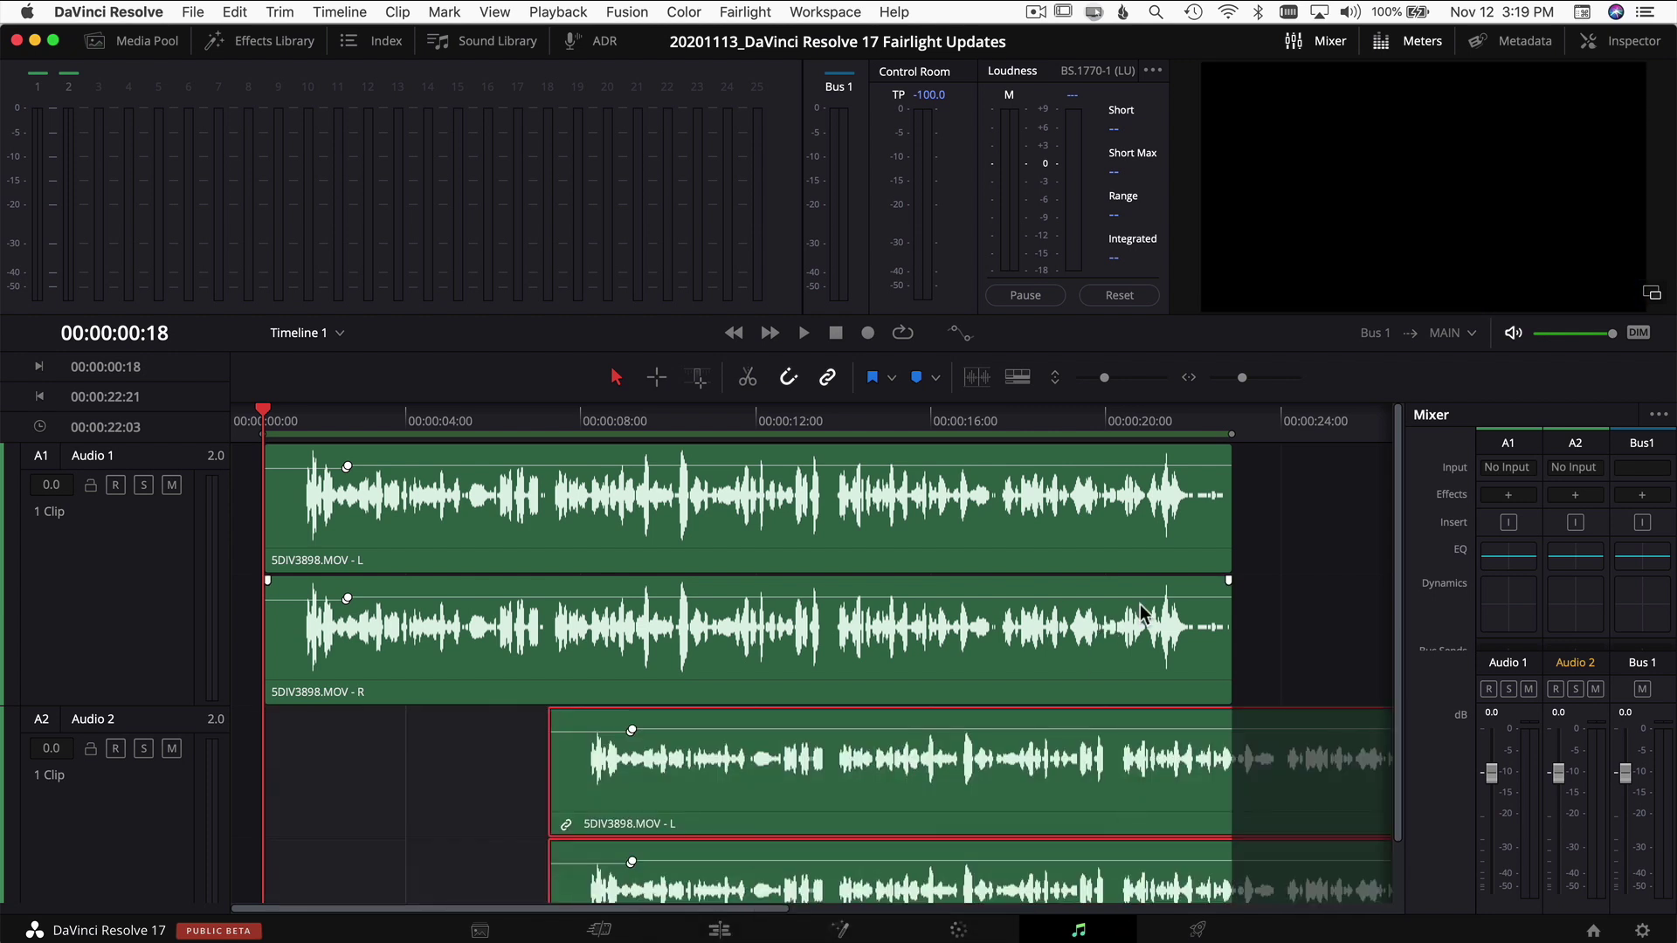
Link the clips on Audio 1 and Audio 2 together and select the linked group.
drag(1268, 635, 1140, 768)
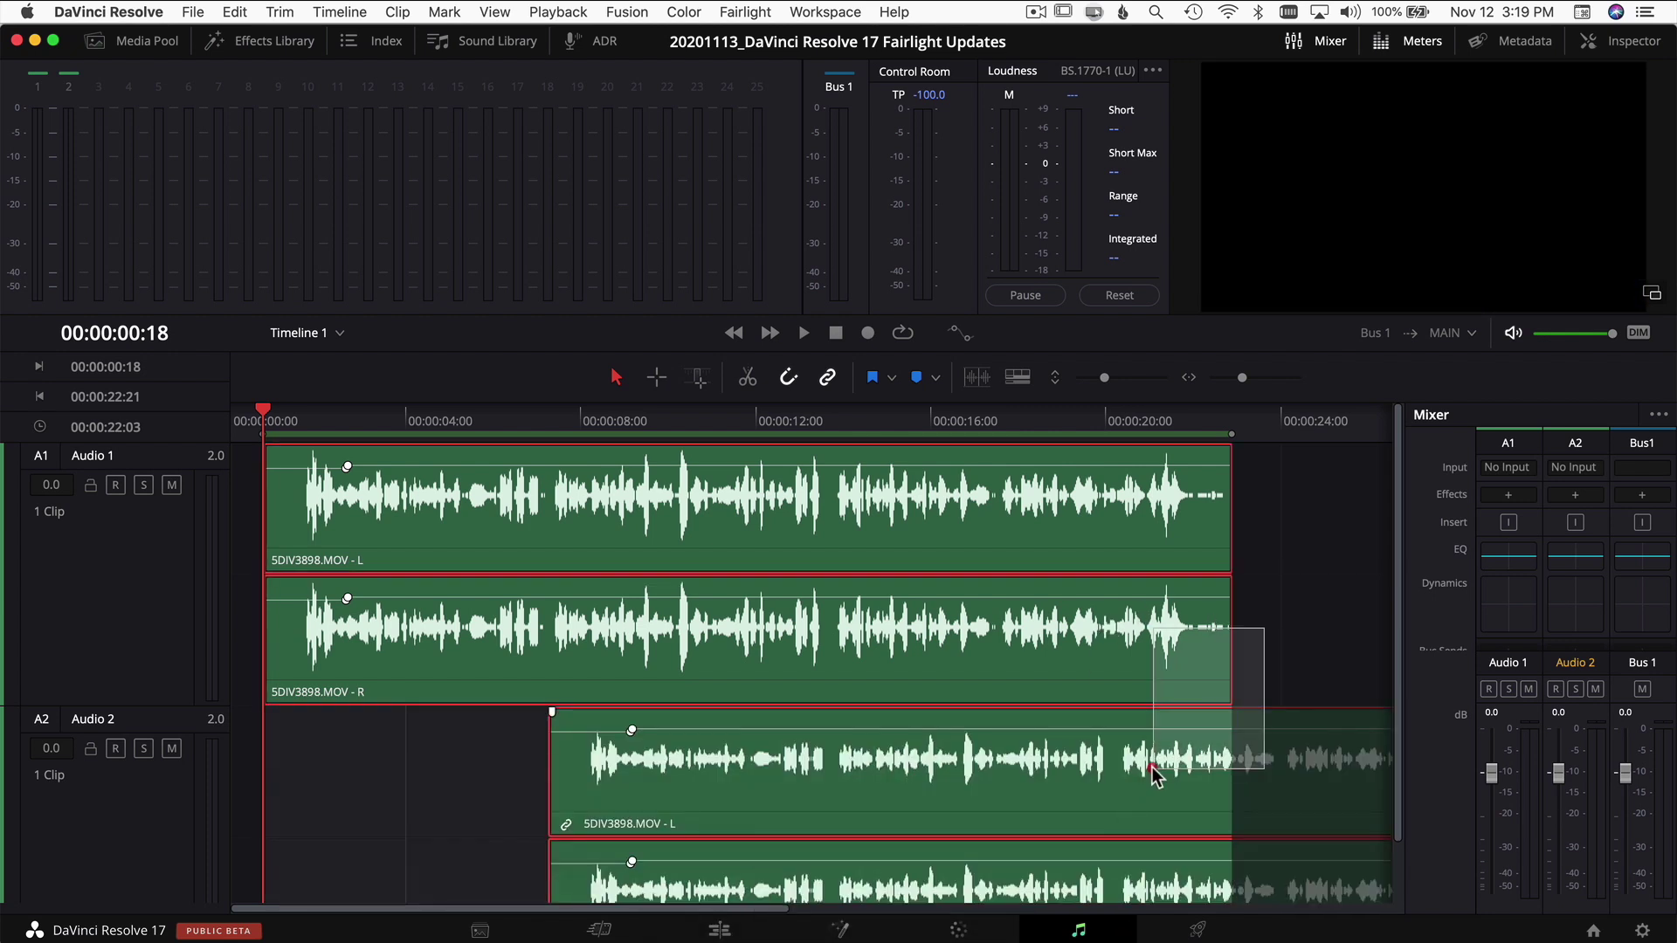
right_click(1061, 668)
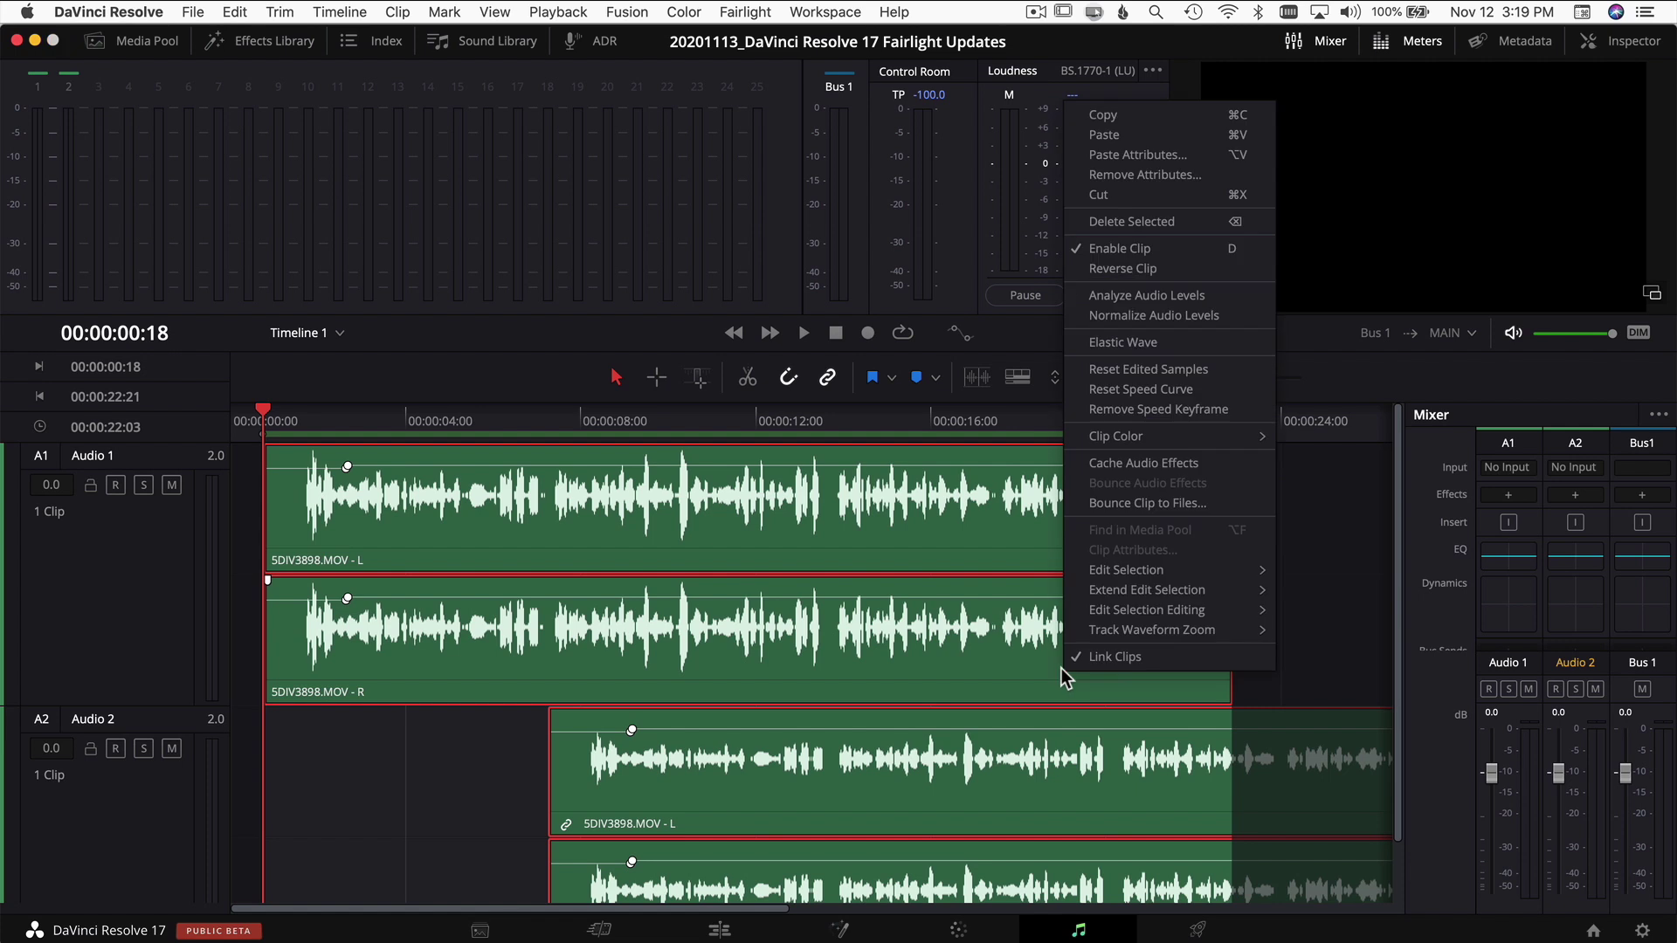
click(1140, 662)
right_click(1123, 666)
click(1139, 666)
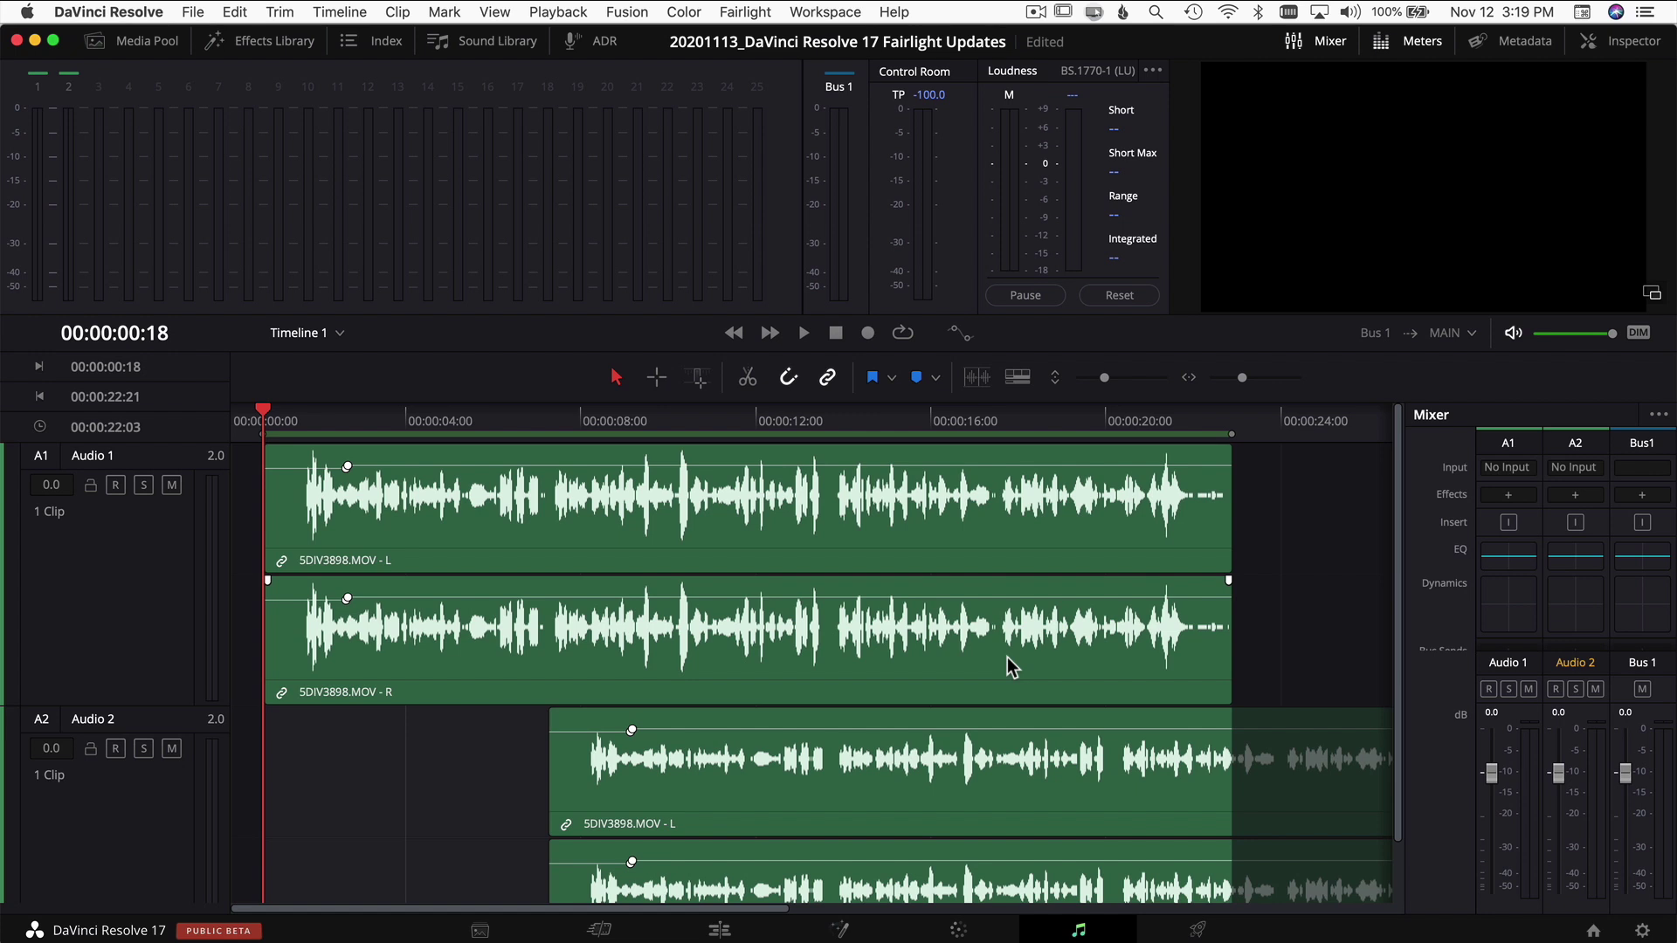
mouse_move(981, 666)
mouse_down()
mouse_move(1070, 666)
mouse_move(976, 660)
mouse_up()
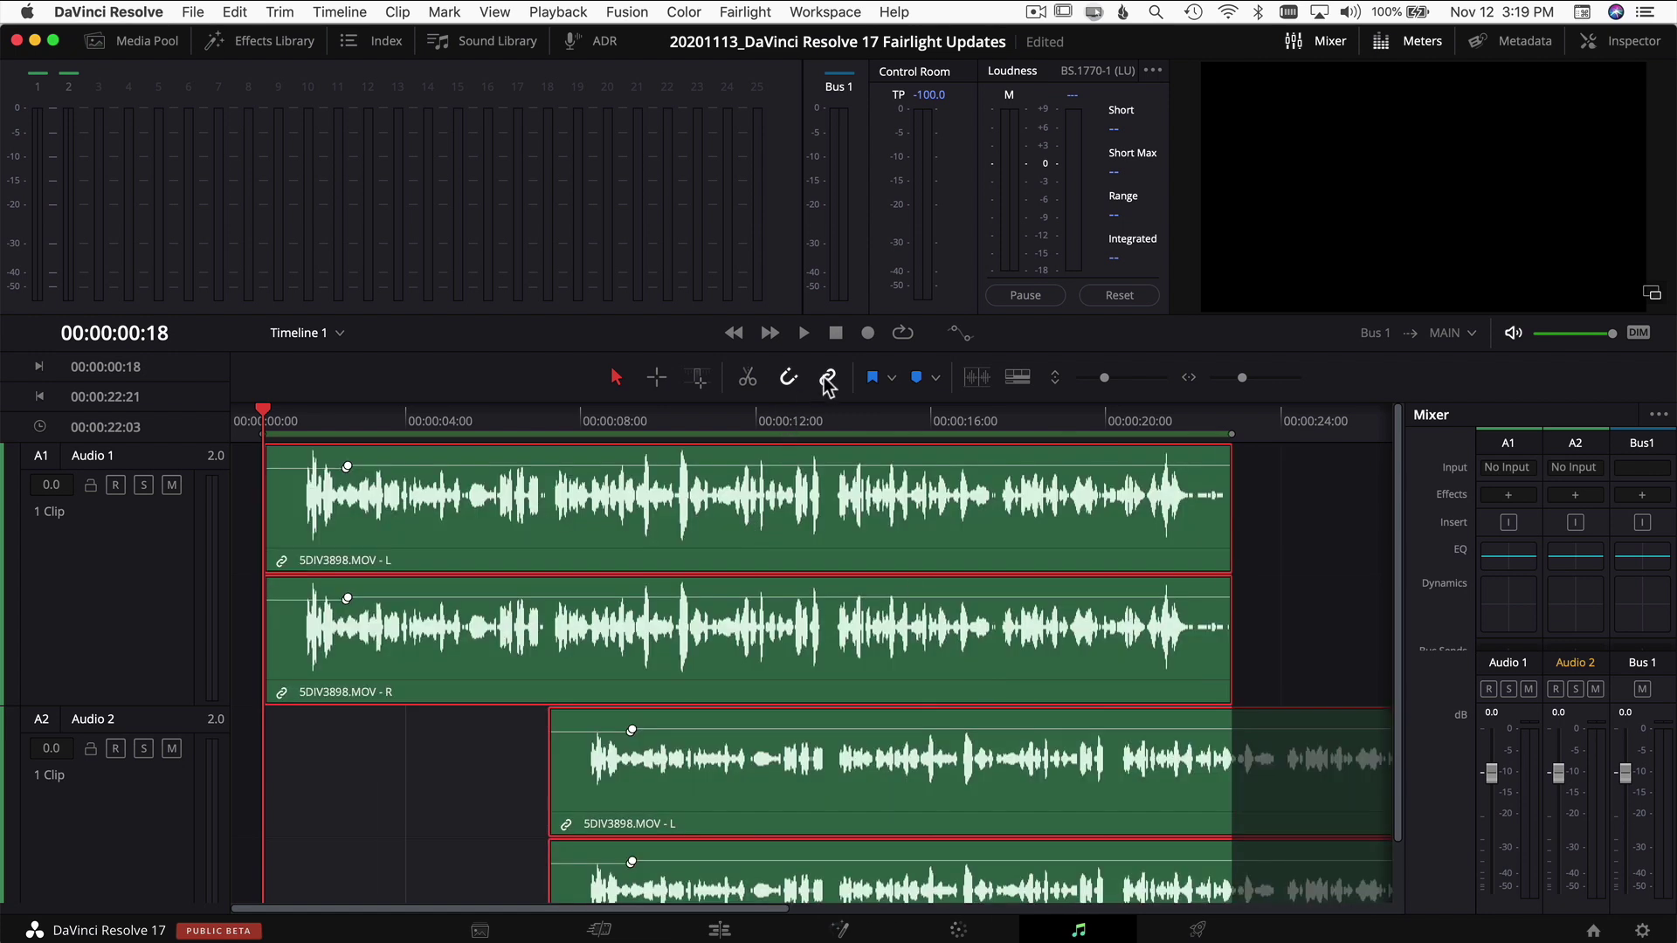
Rename the Audio 1 track as yeti and the Audio 2 track as Music.
click(456, 772)
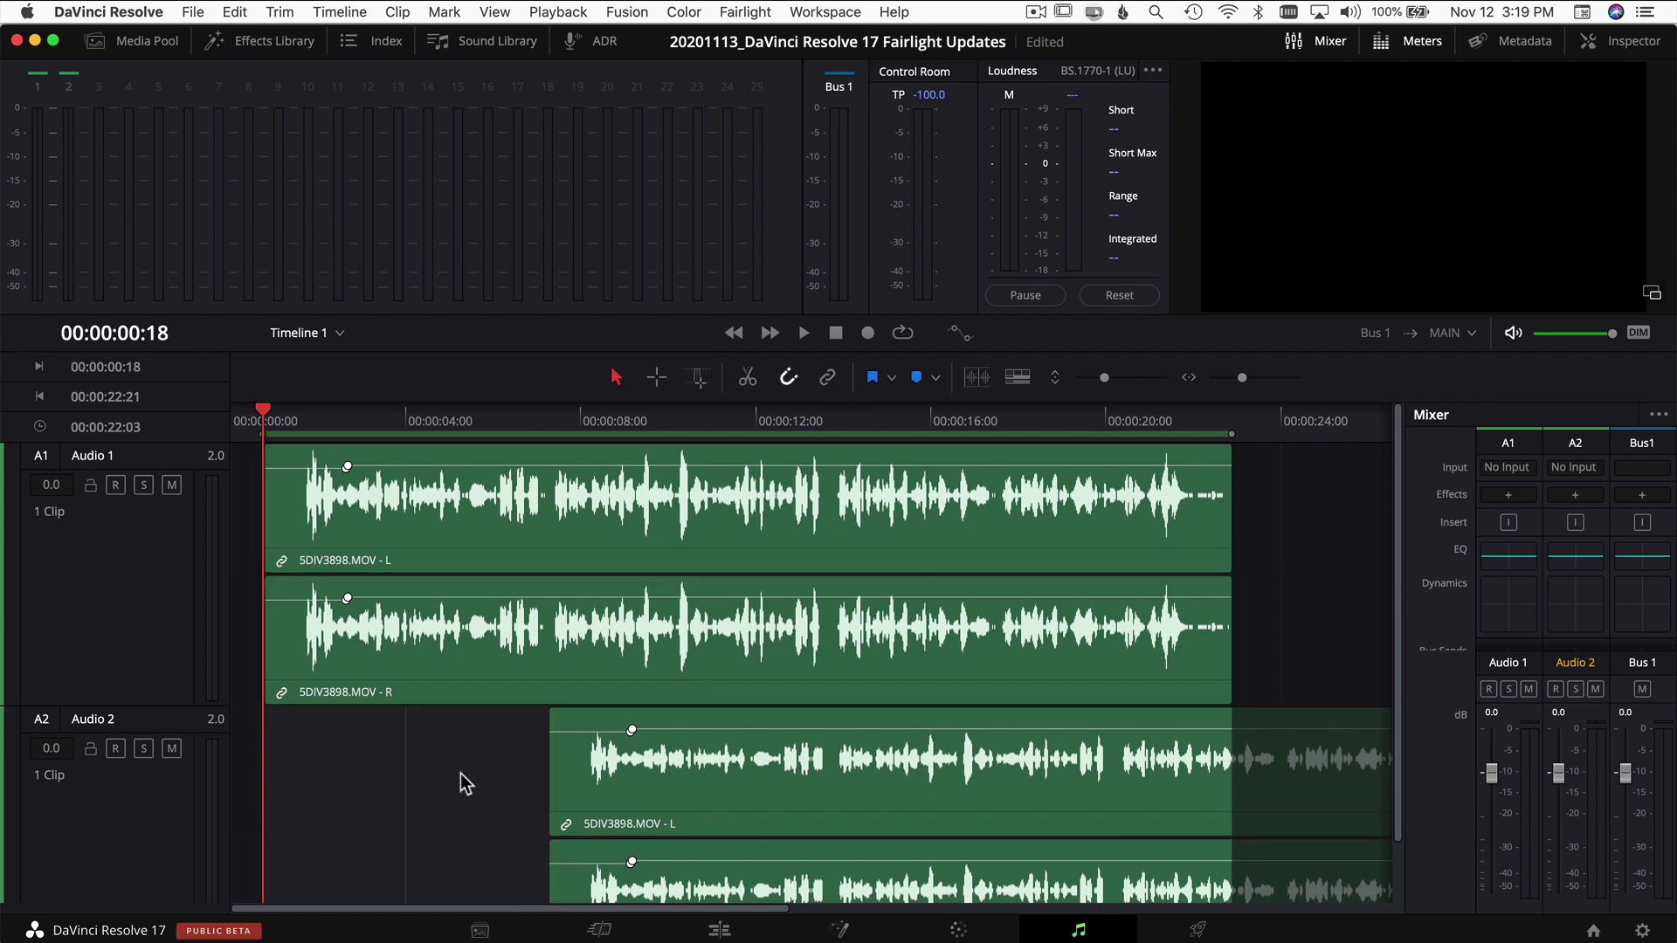
mouse_move(572, 664)
mouse_down()
mouse_move(587, 663)
mouse_move(561, 666)
mouse_up()
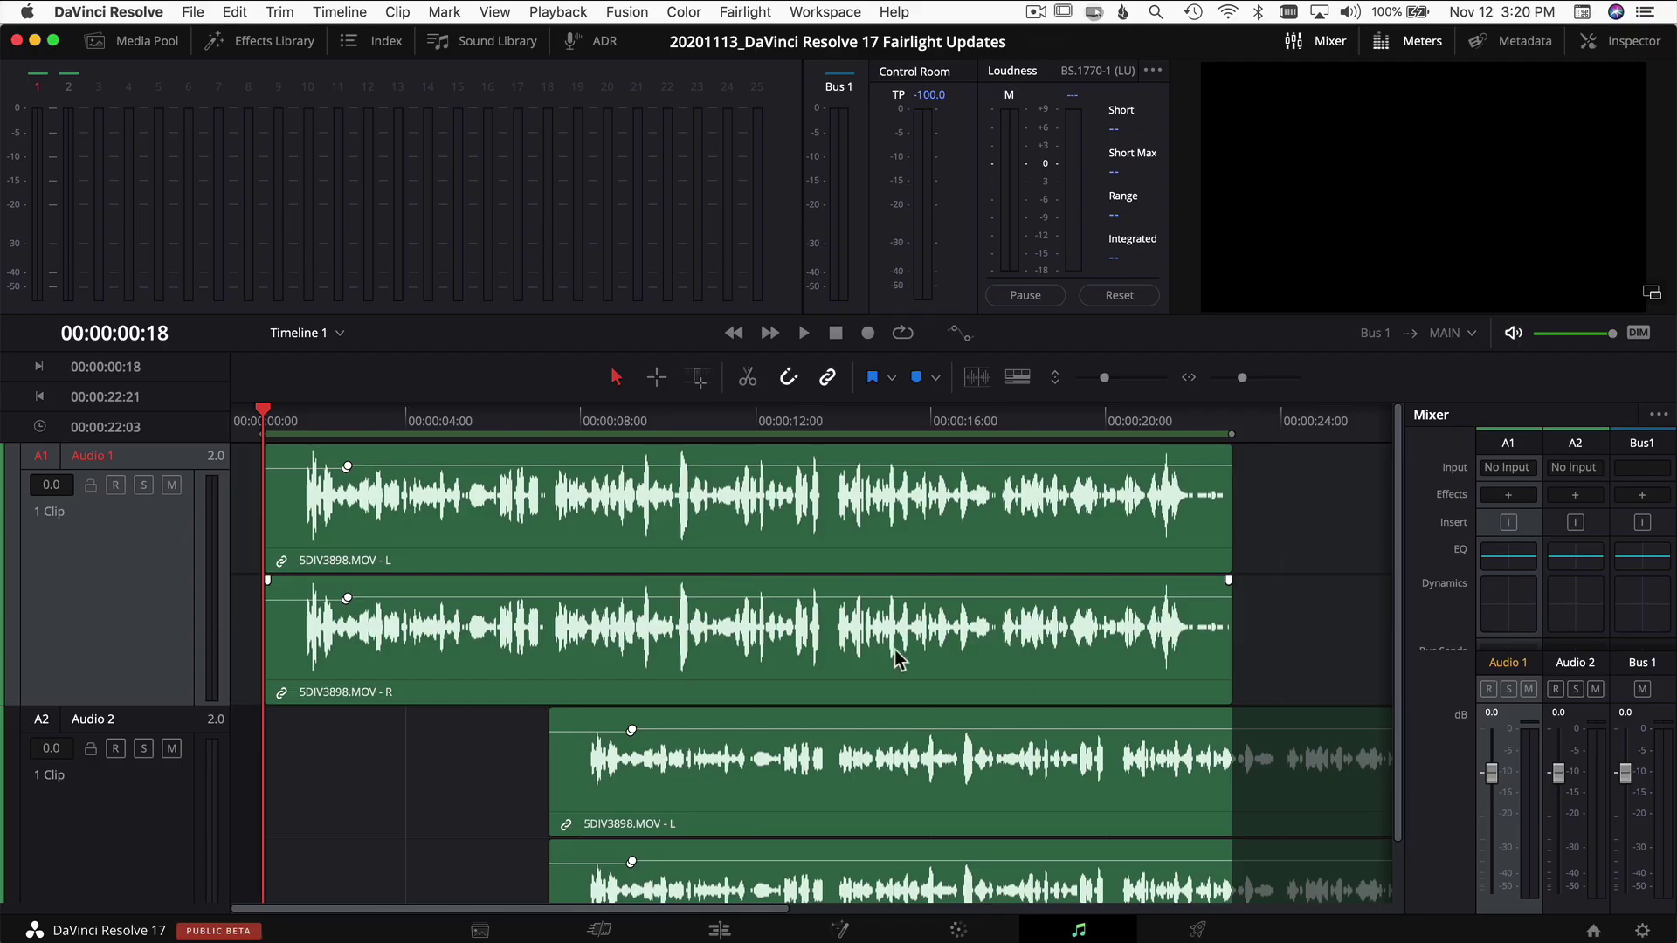
double_click(104, 458)
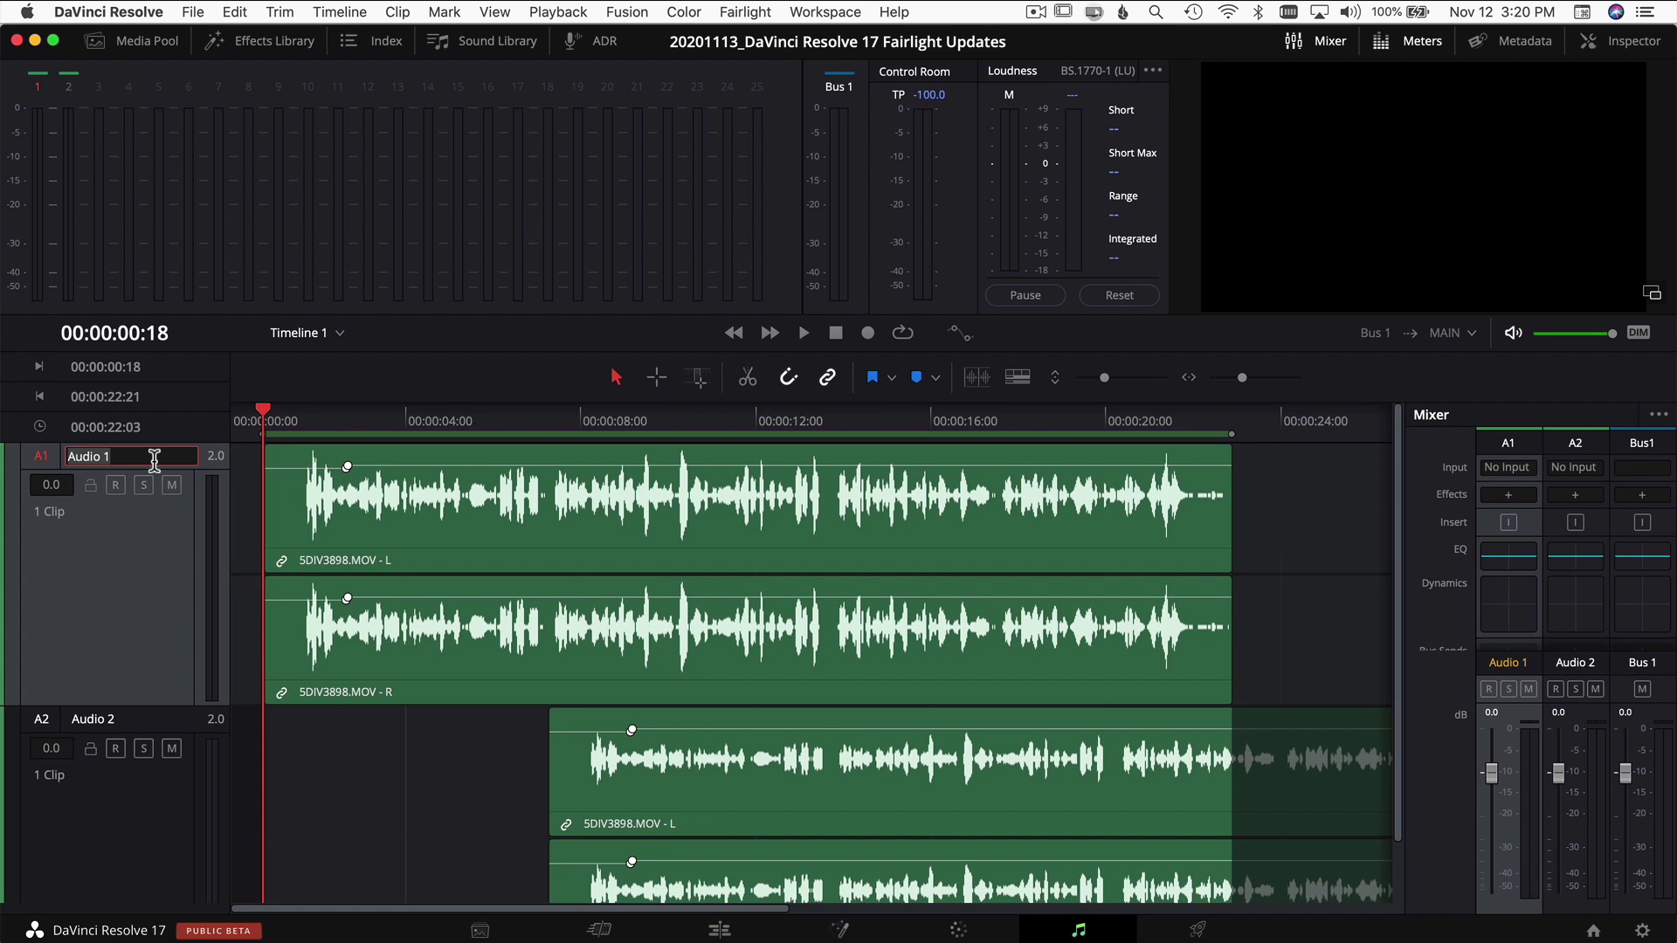
key(BackSpace)
key(BackSpace)
key(BackSpace)
key(BackSpace)
key(BackSpace)
key(BackSpace)
key(BackSpace)
text(yeti)
key(Return)
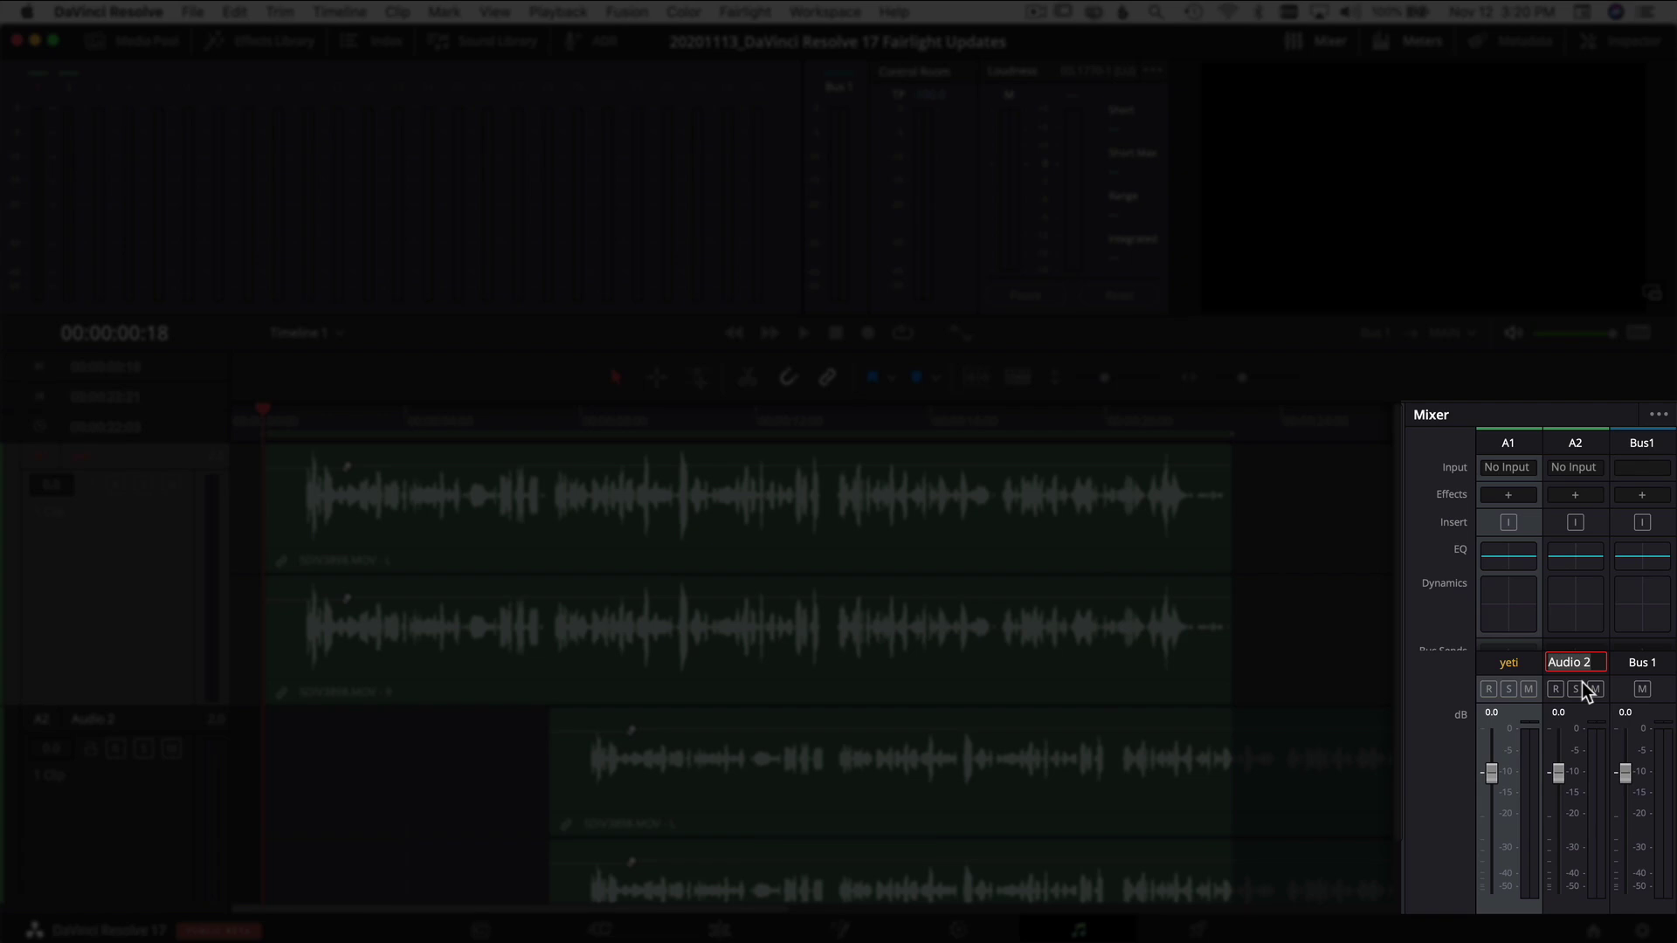
text(Music)
key(Return)
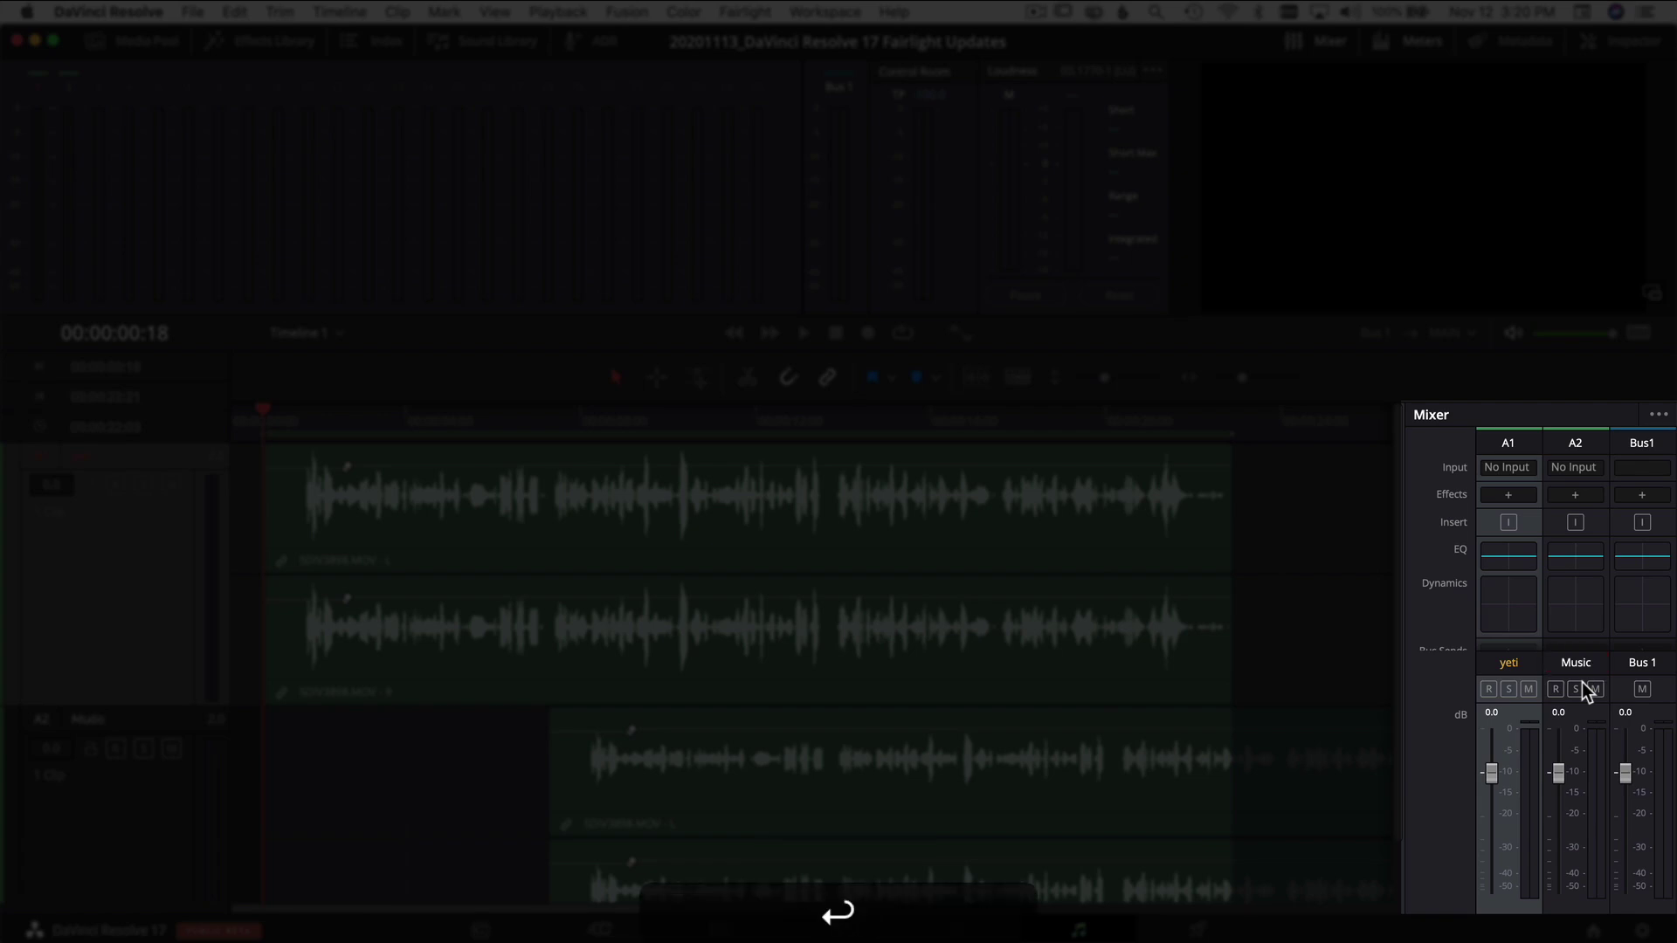
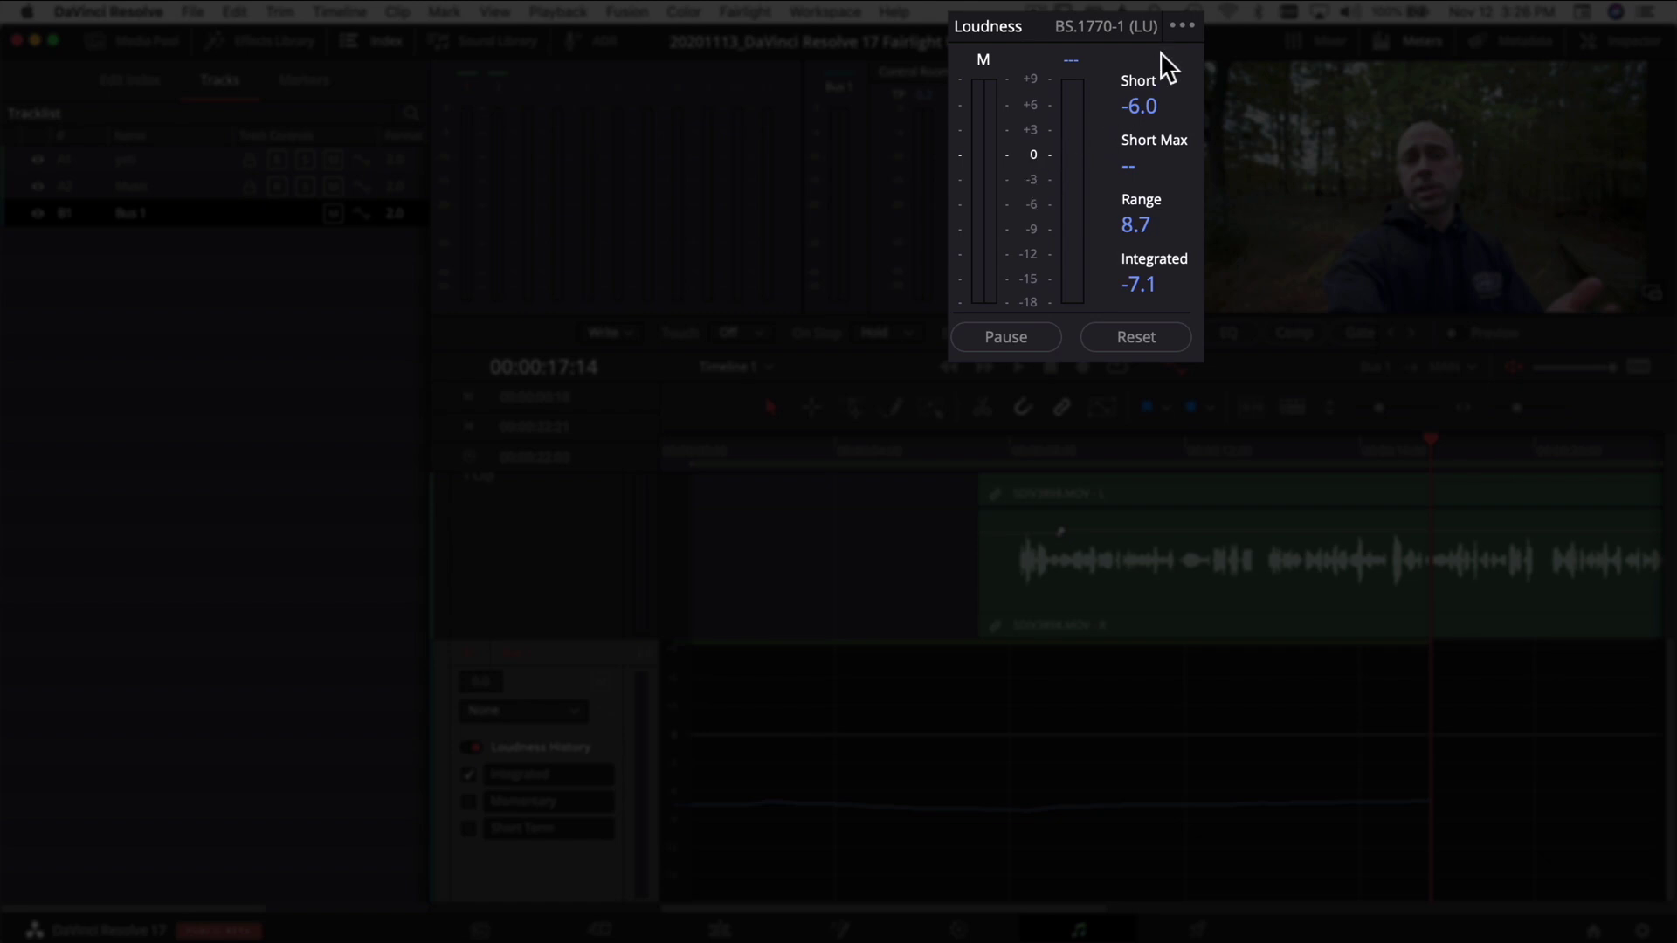
Switch the Loudness meter to the absolute scale, hide the Index and play the timeline from the start to record Bus 1's loudness history.
click(1183, 26)
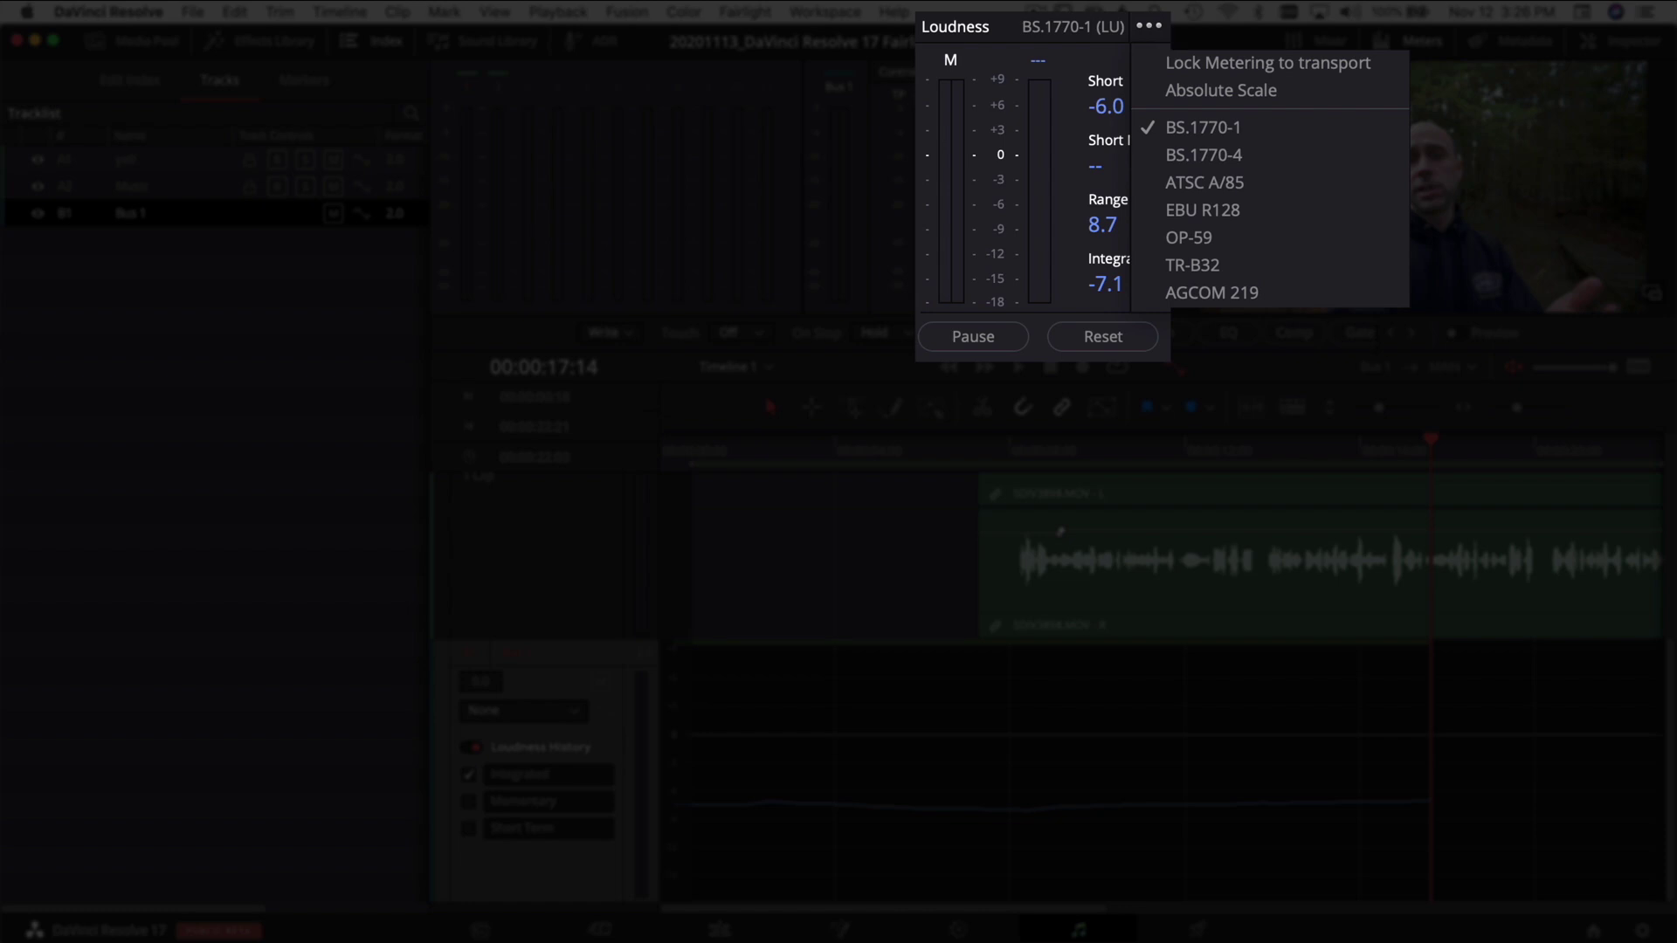
click(1278, 90)
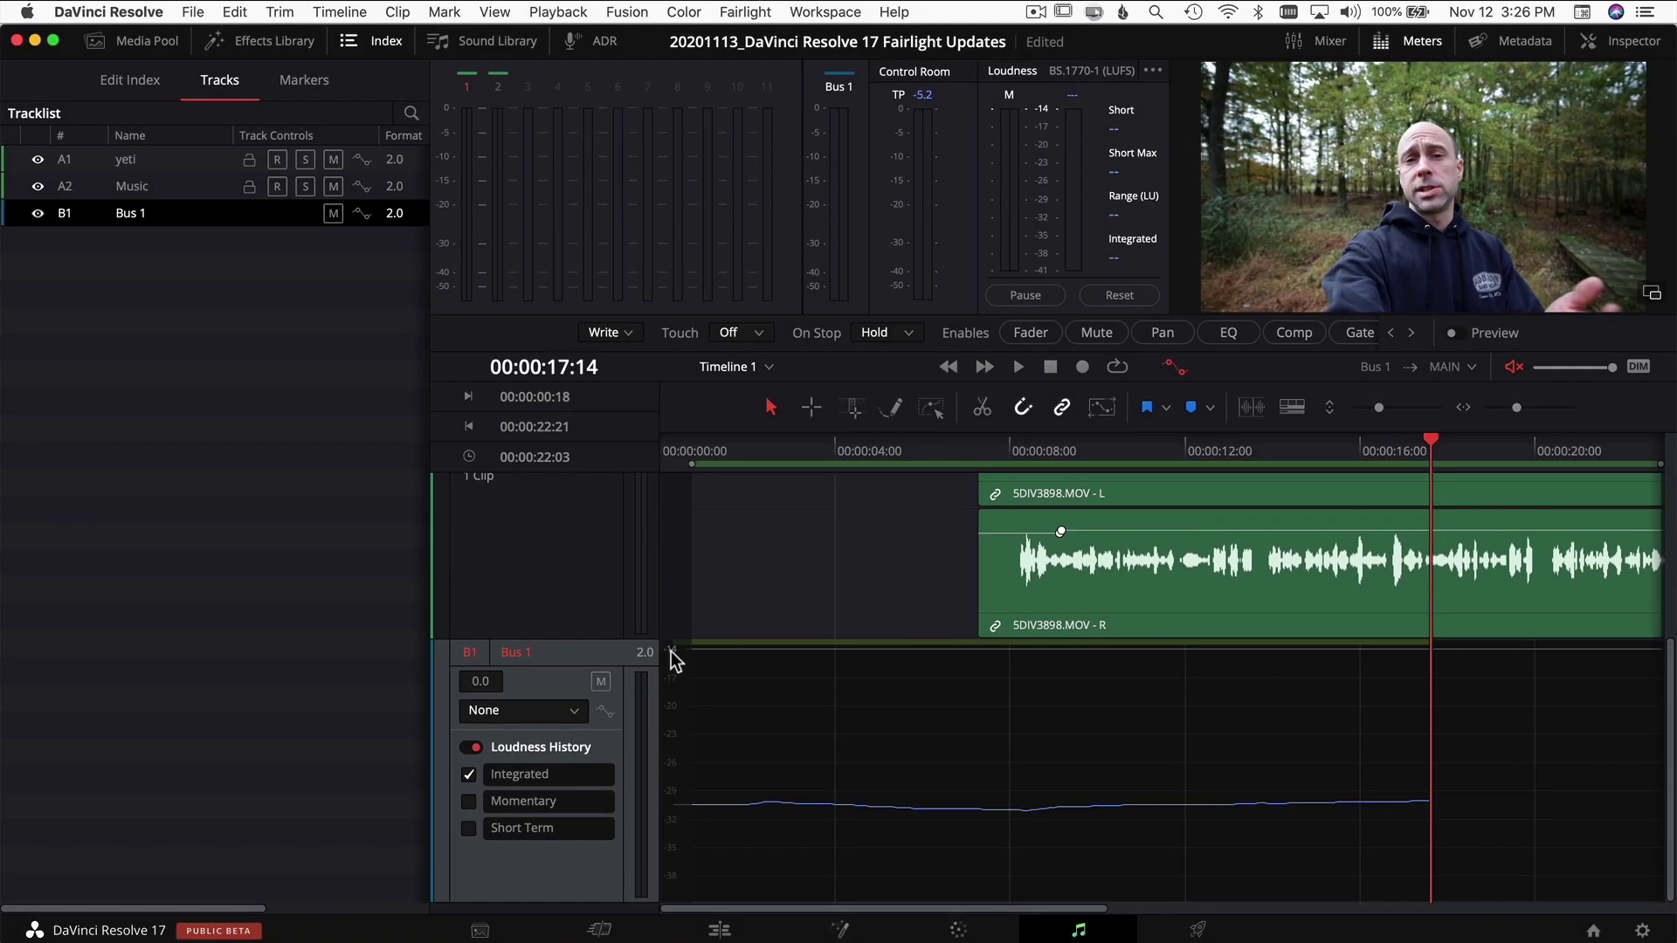
click(382, 43)
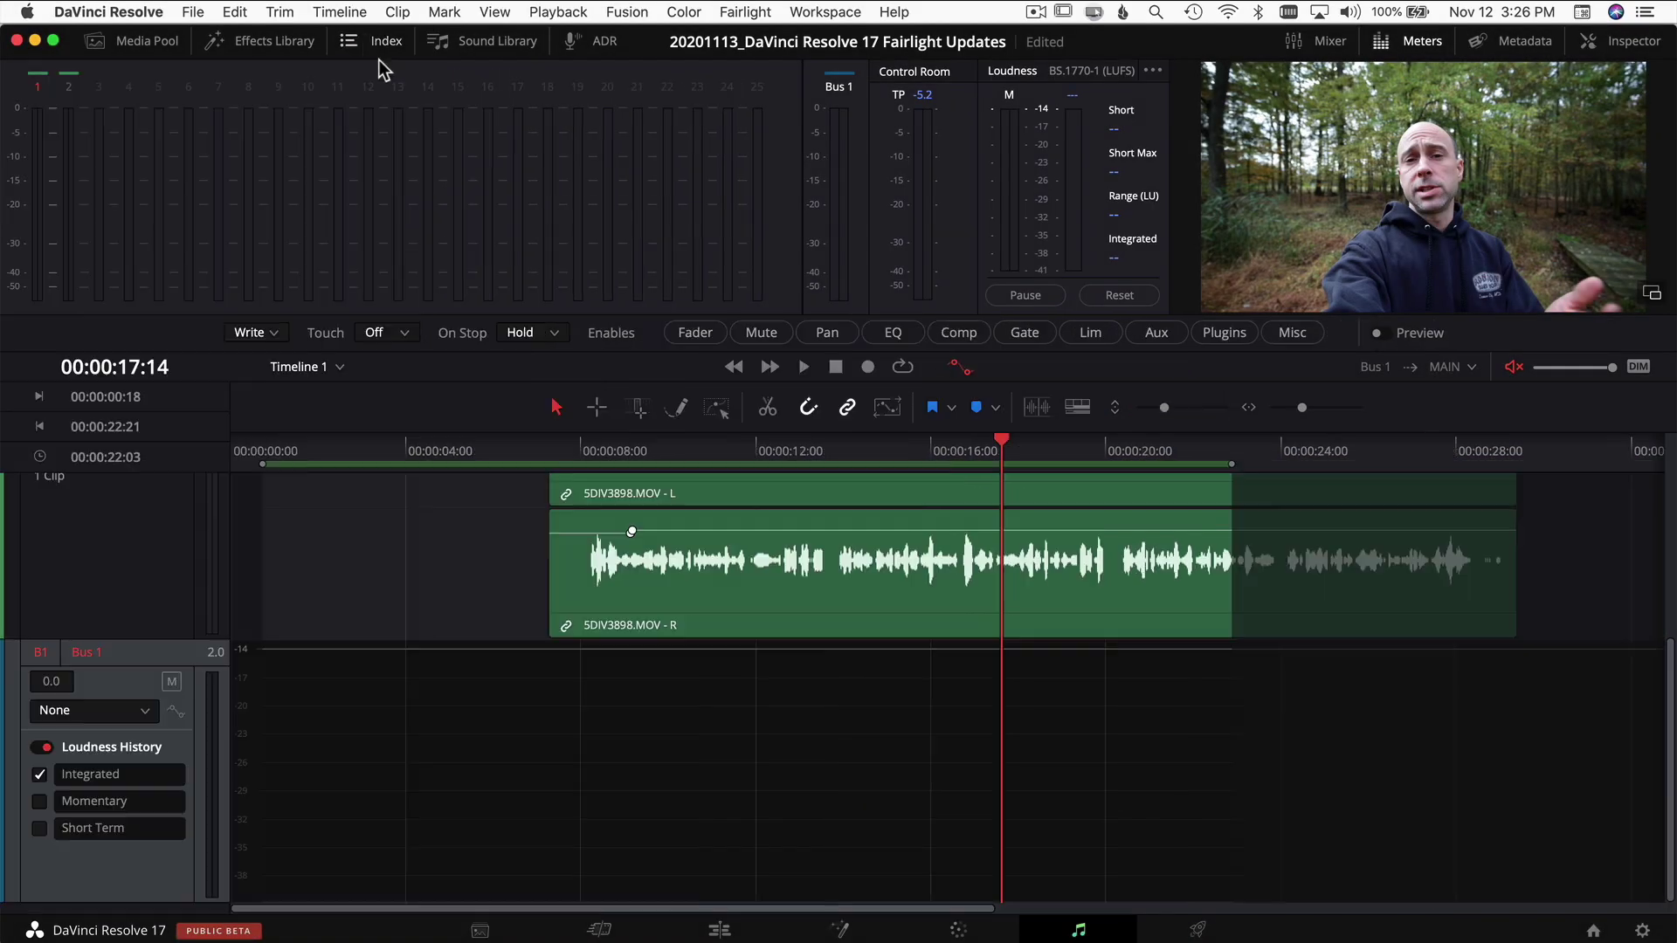
click(277, 443)
key(space)
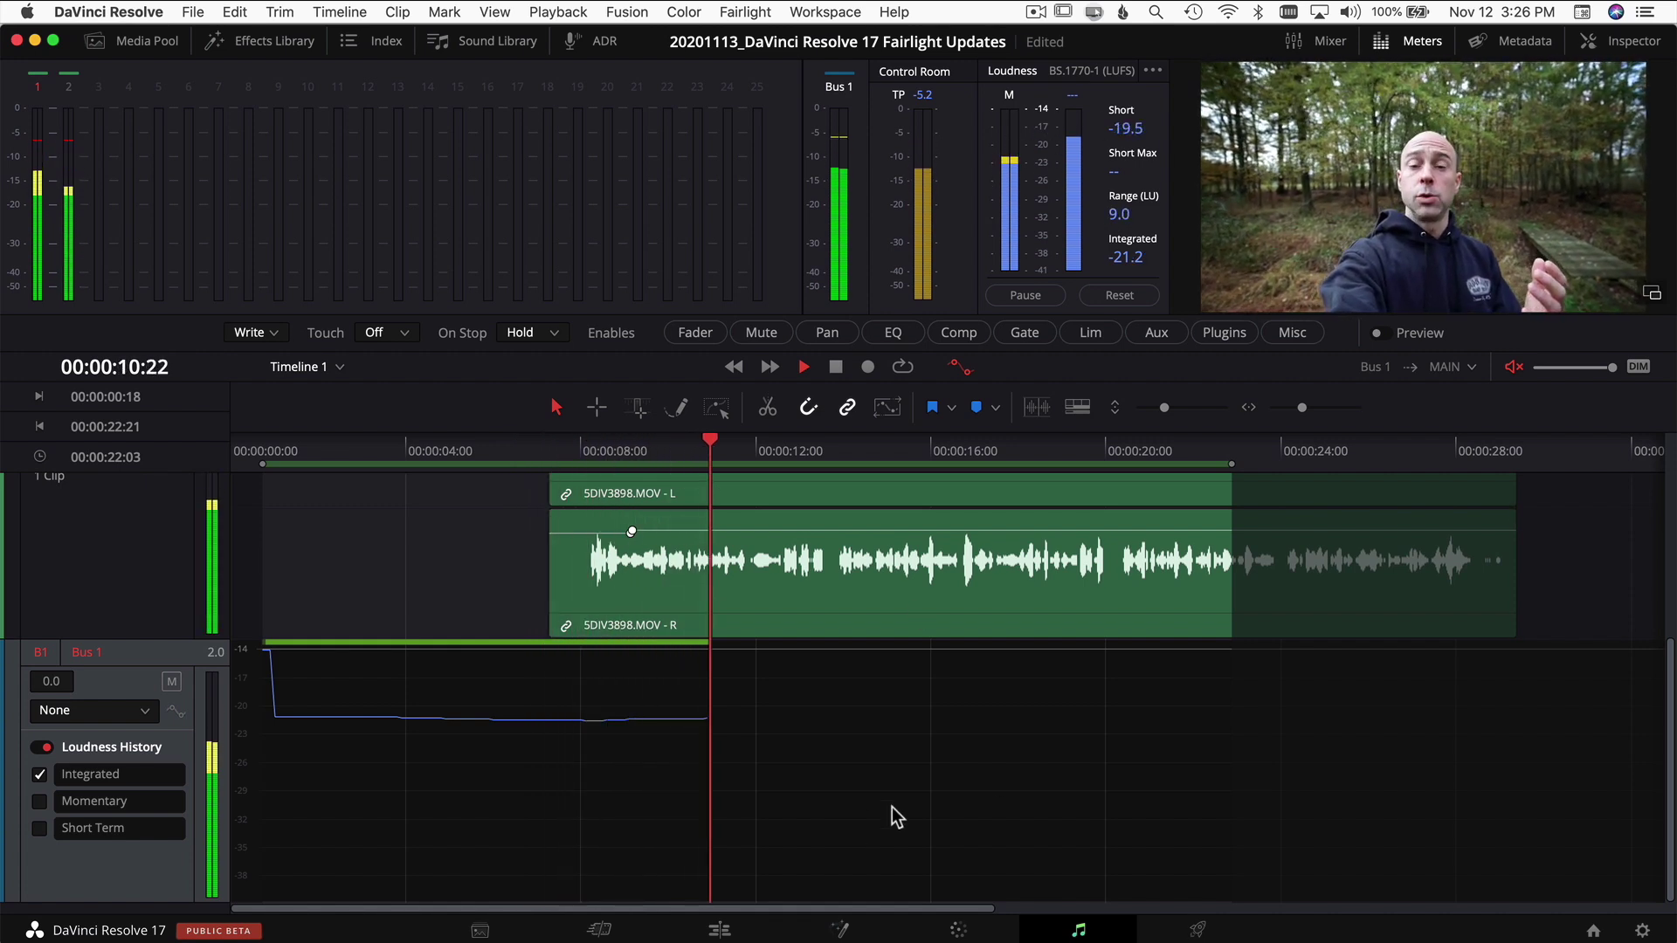
Show the Mixer, raise the Bus 1 level to +7.0 dB and return the playhead to the timeline's start.
click(1319, 41)
key(space)
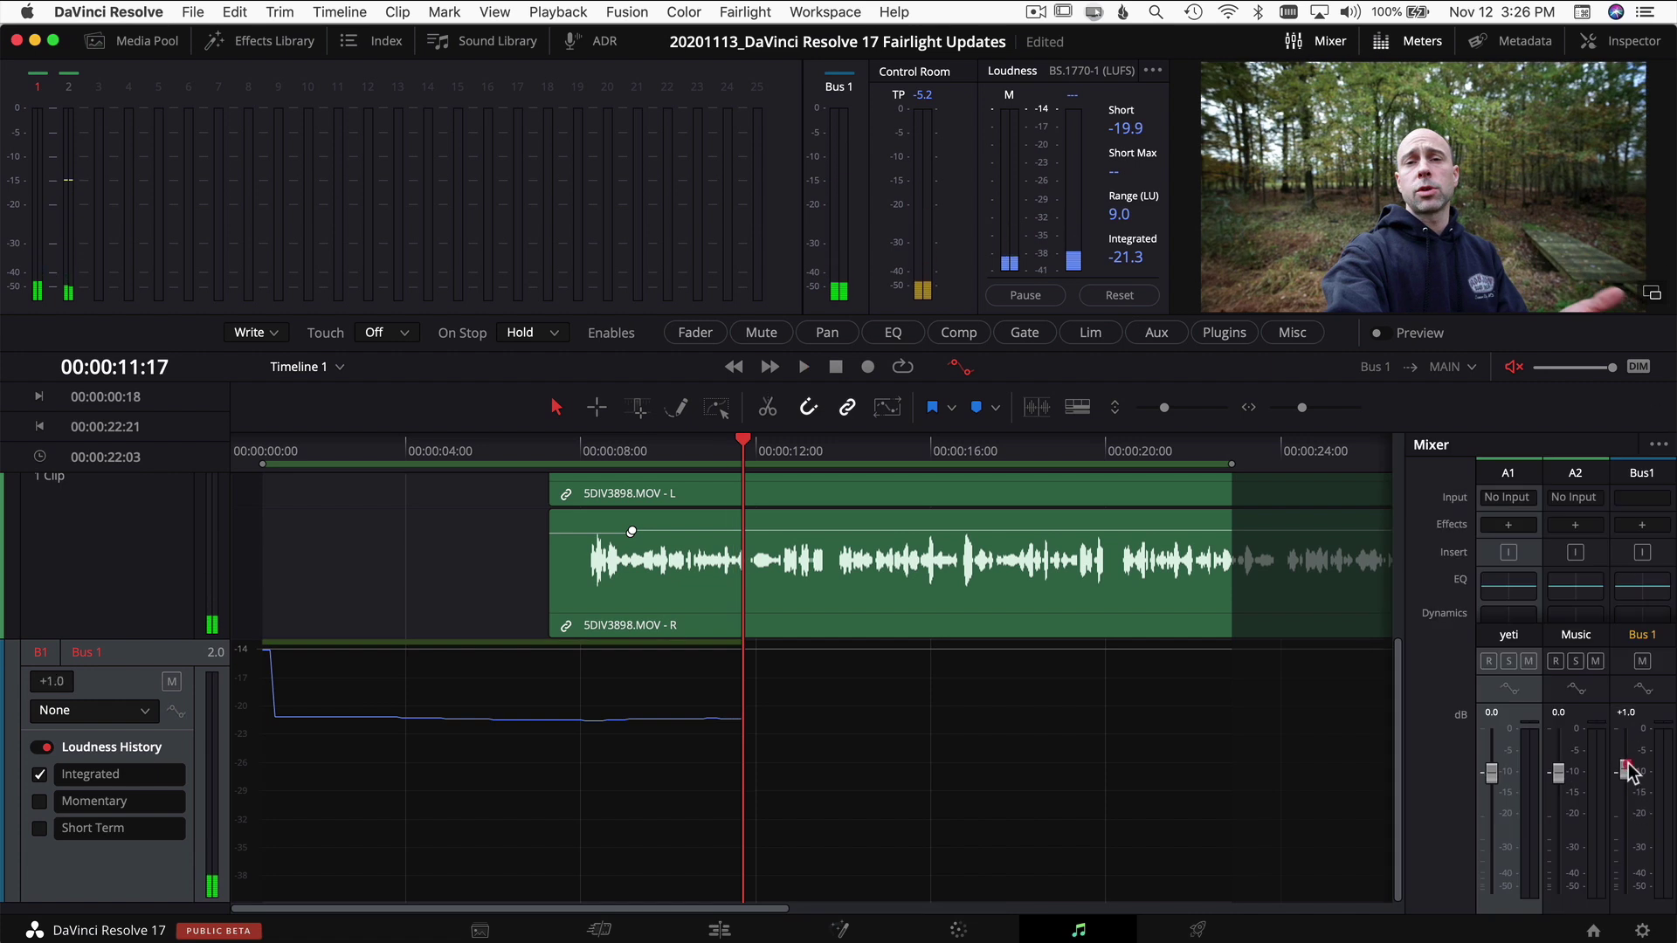
click(263, 451)
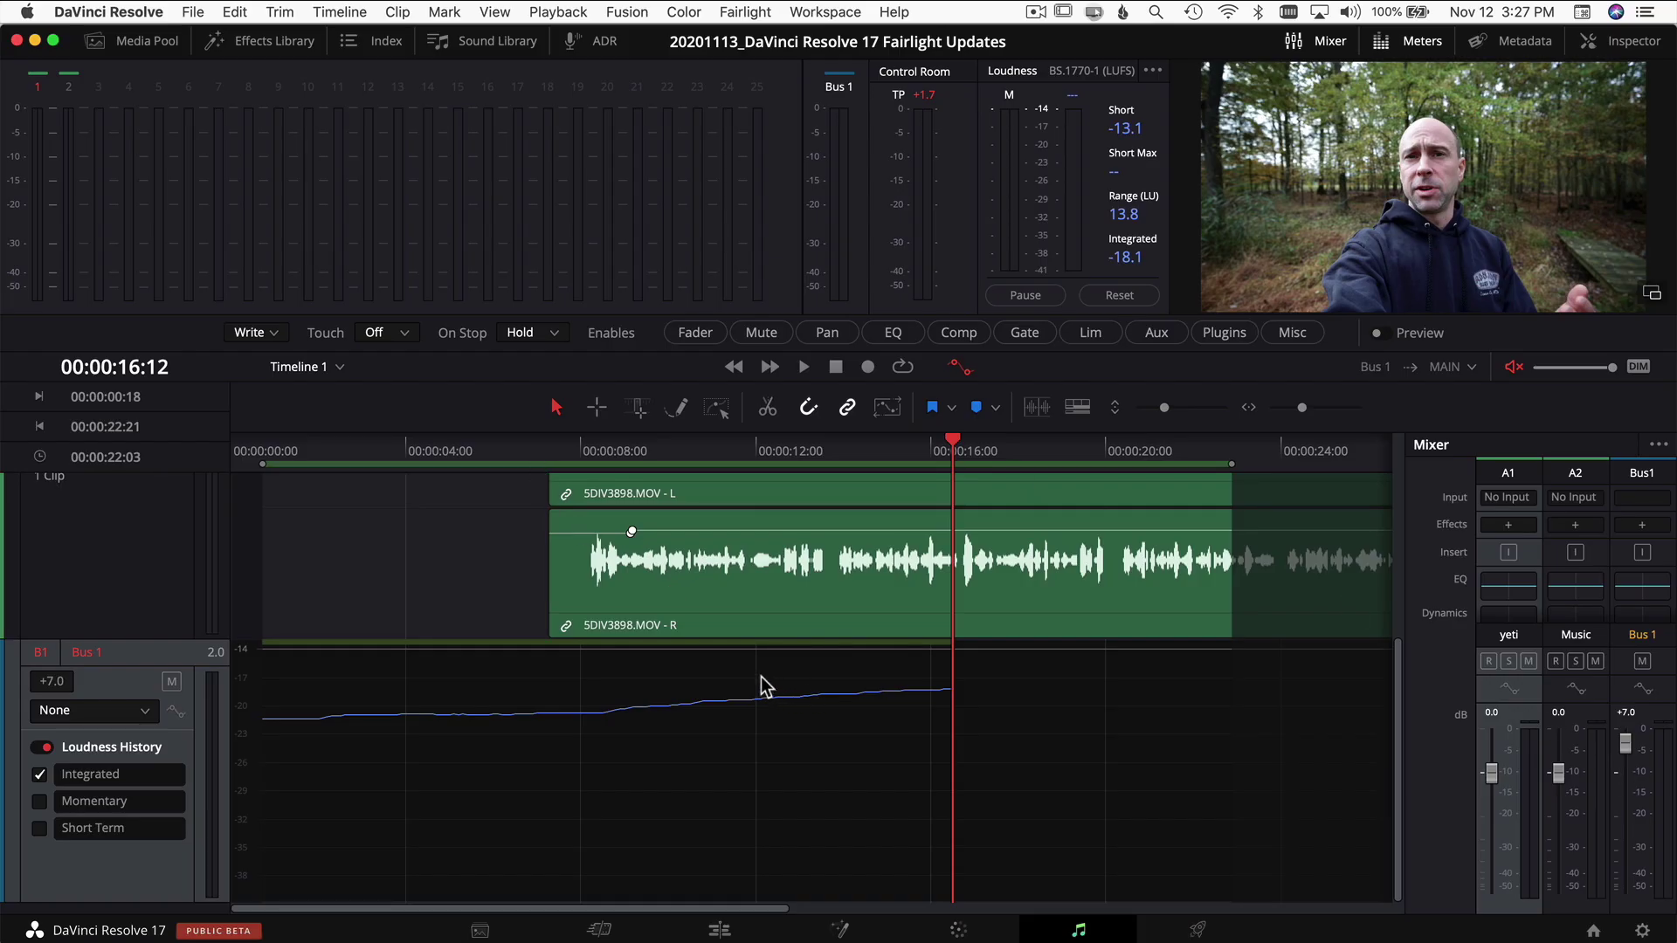
Open Analyze Audio Levels for all clips on both tracks and examine the available analyzer modes.
scroll(761, 677, up, 5)
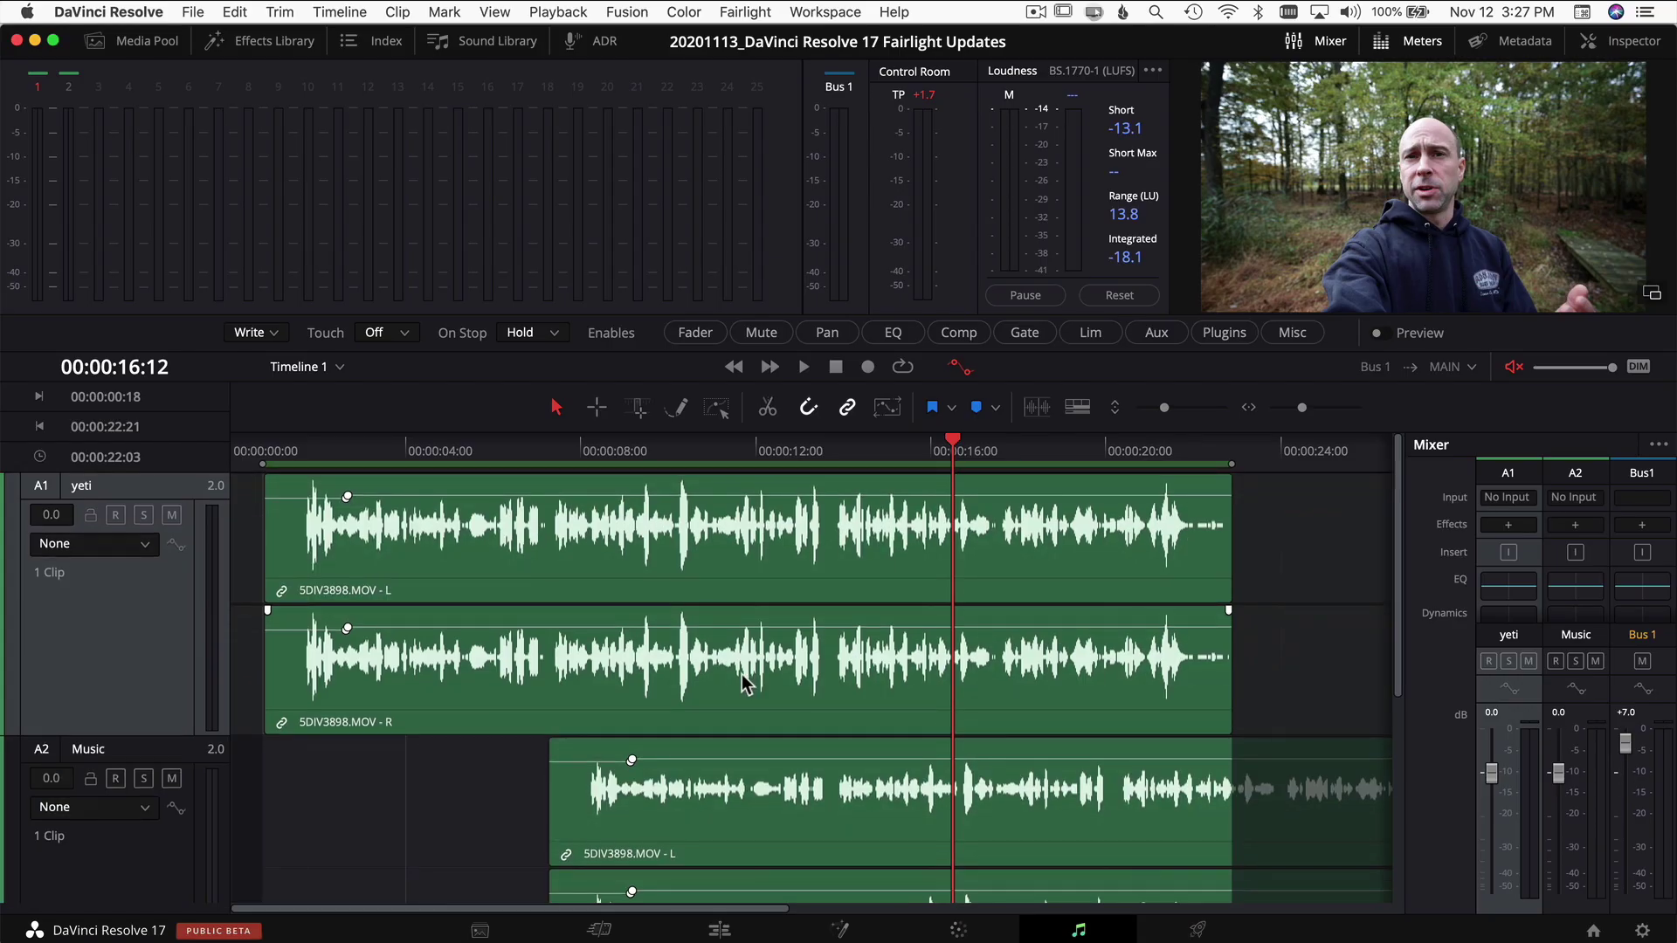
key(super+a)
right_click(732, 686)
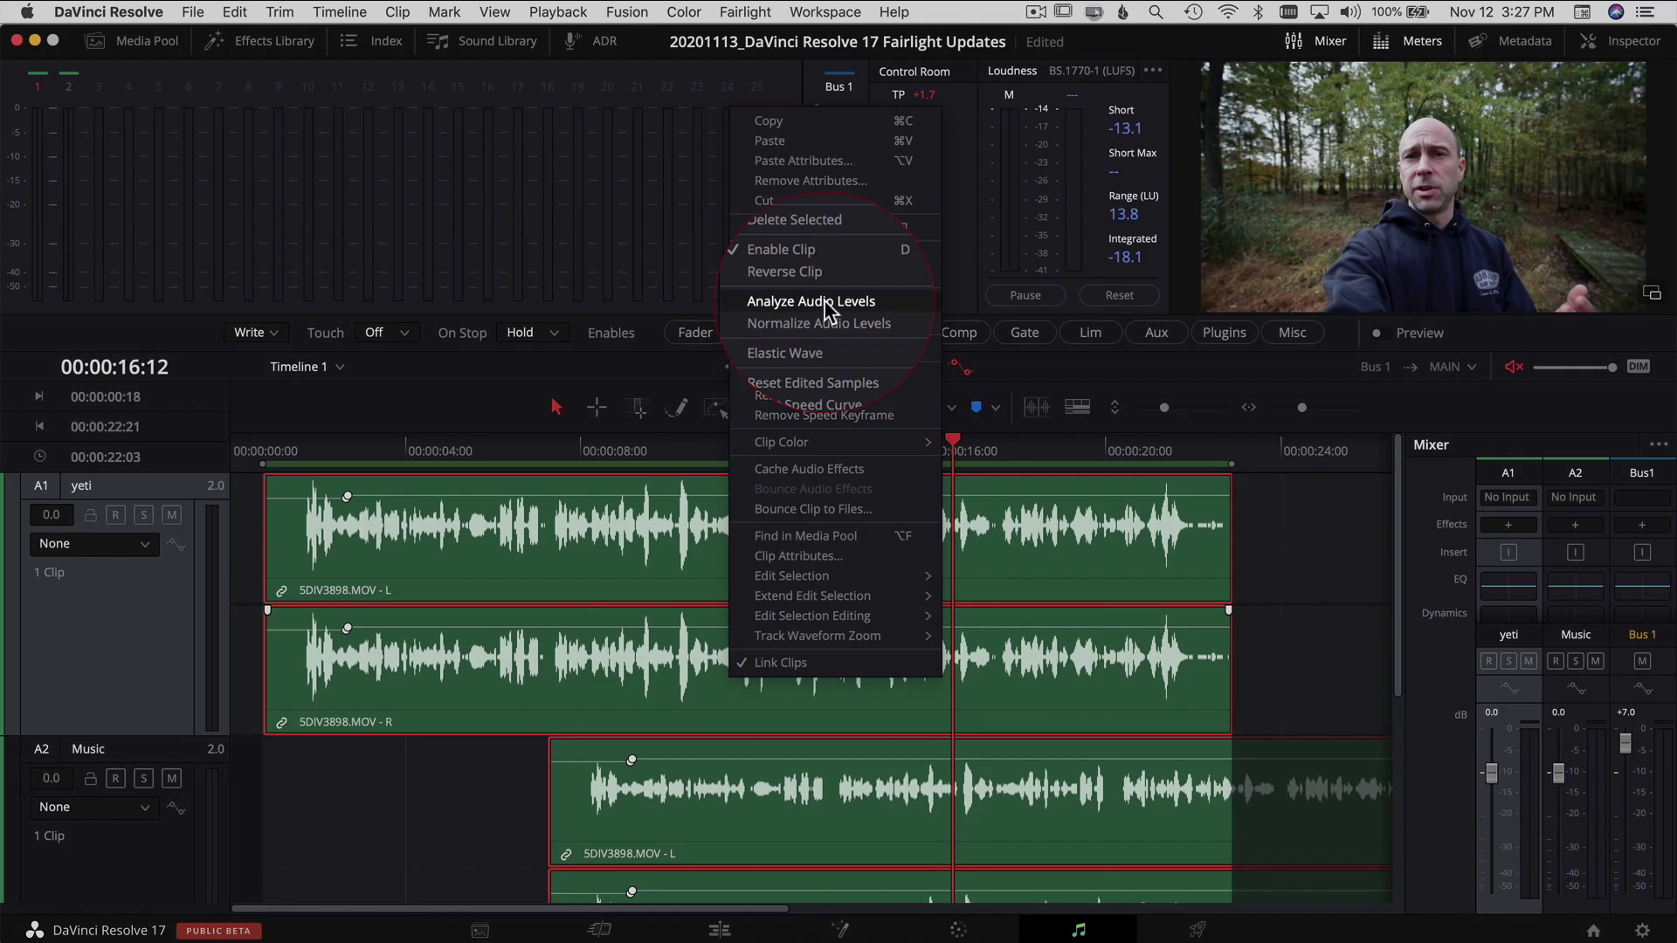
click(824, 300)
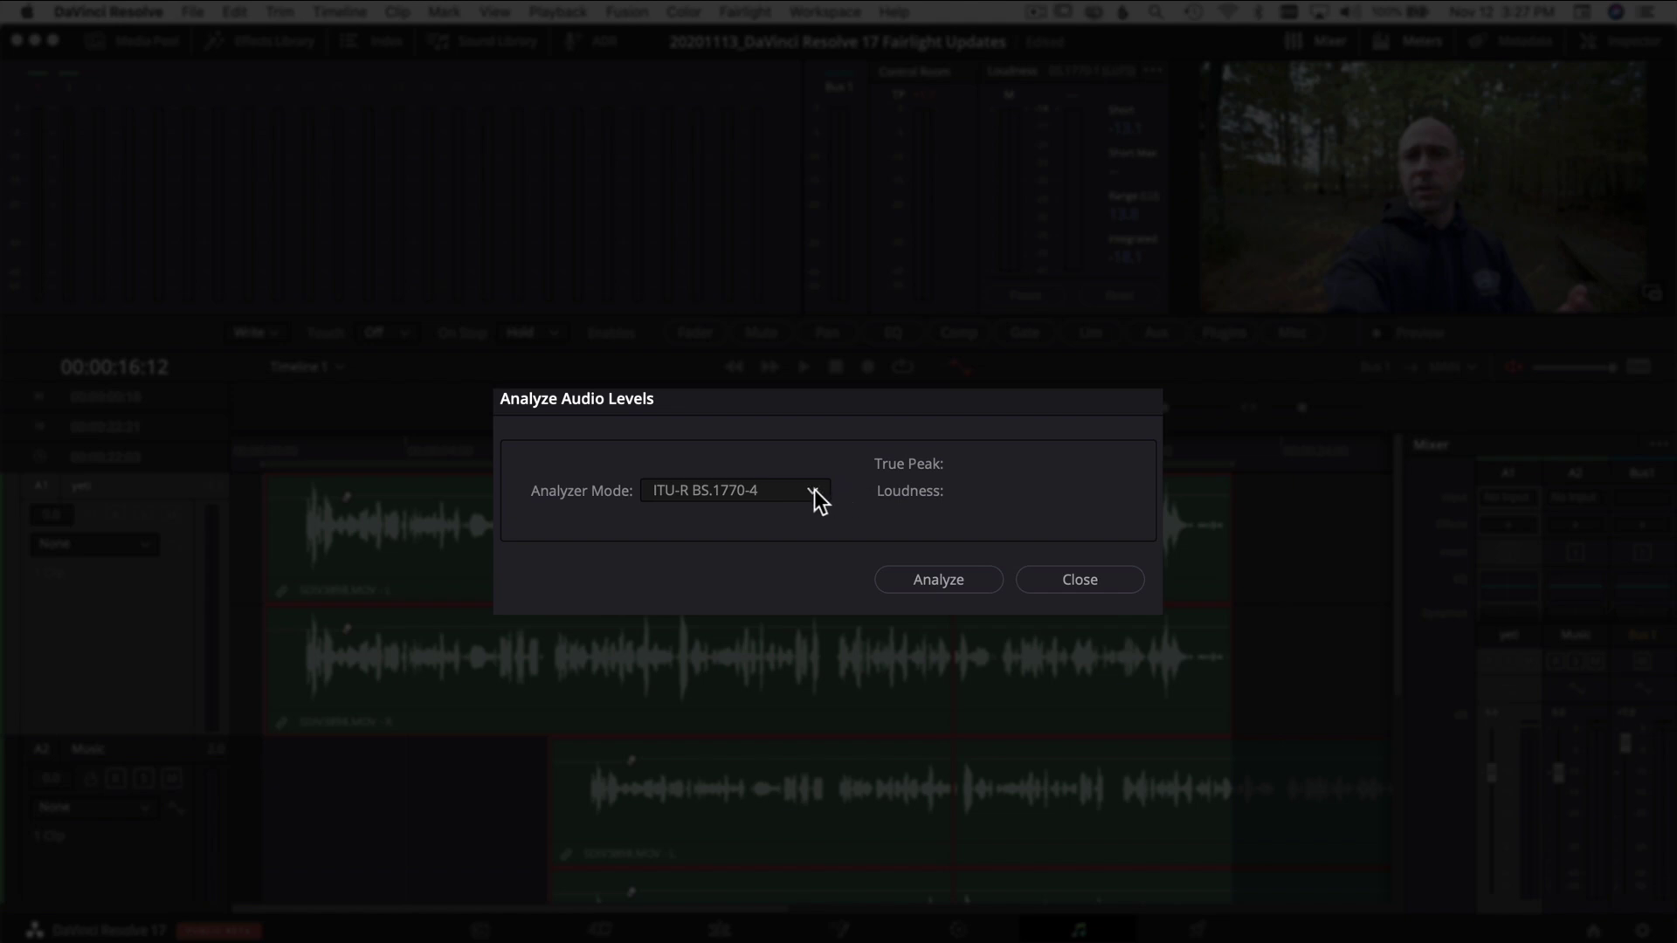
click(814, 490)
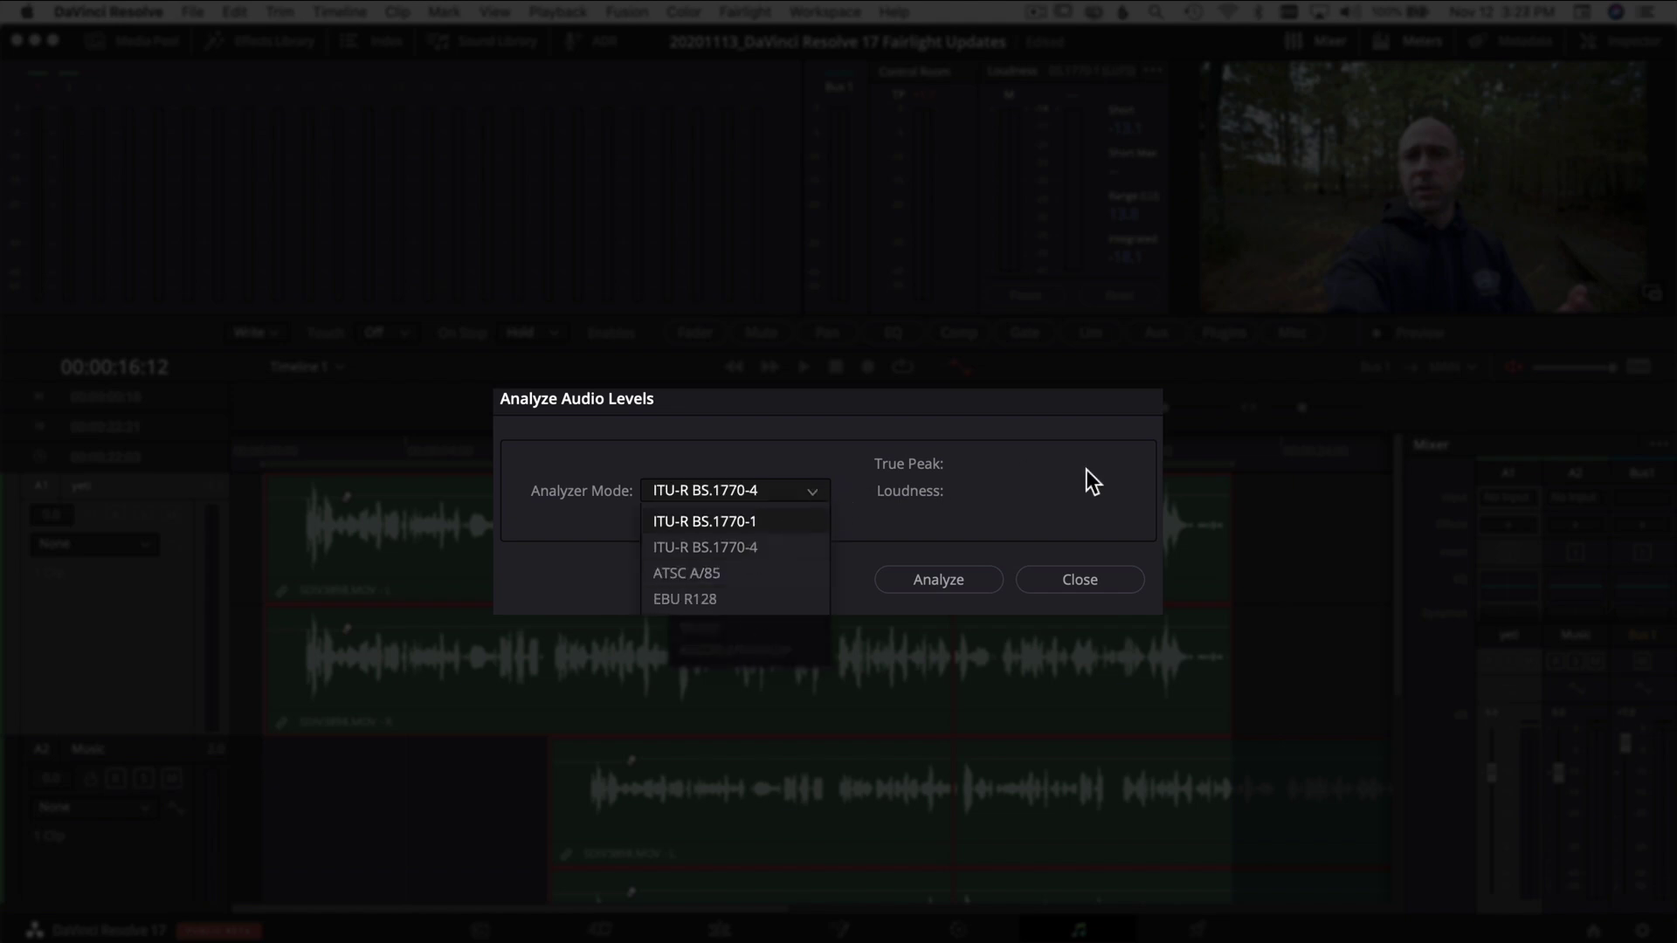
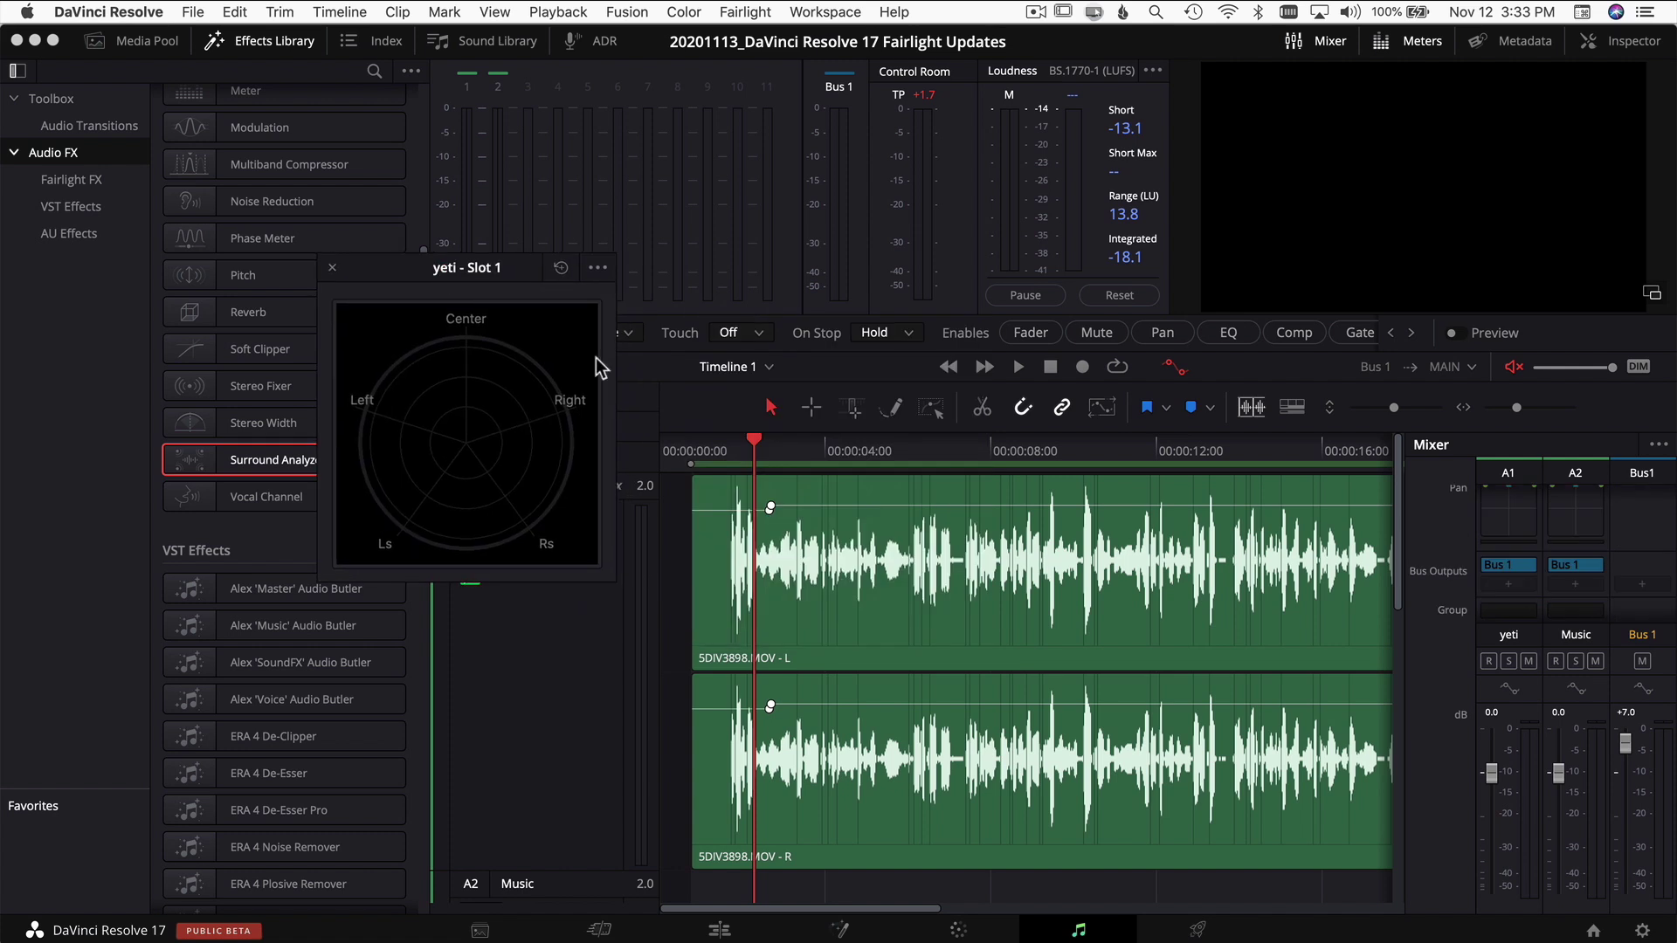
Play the timeline from the start to watch the yeti track's signal in the Surround Analyzer.
click(697, 451)
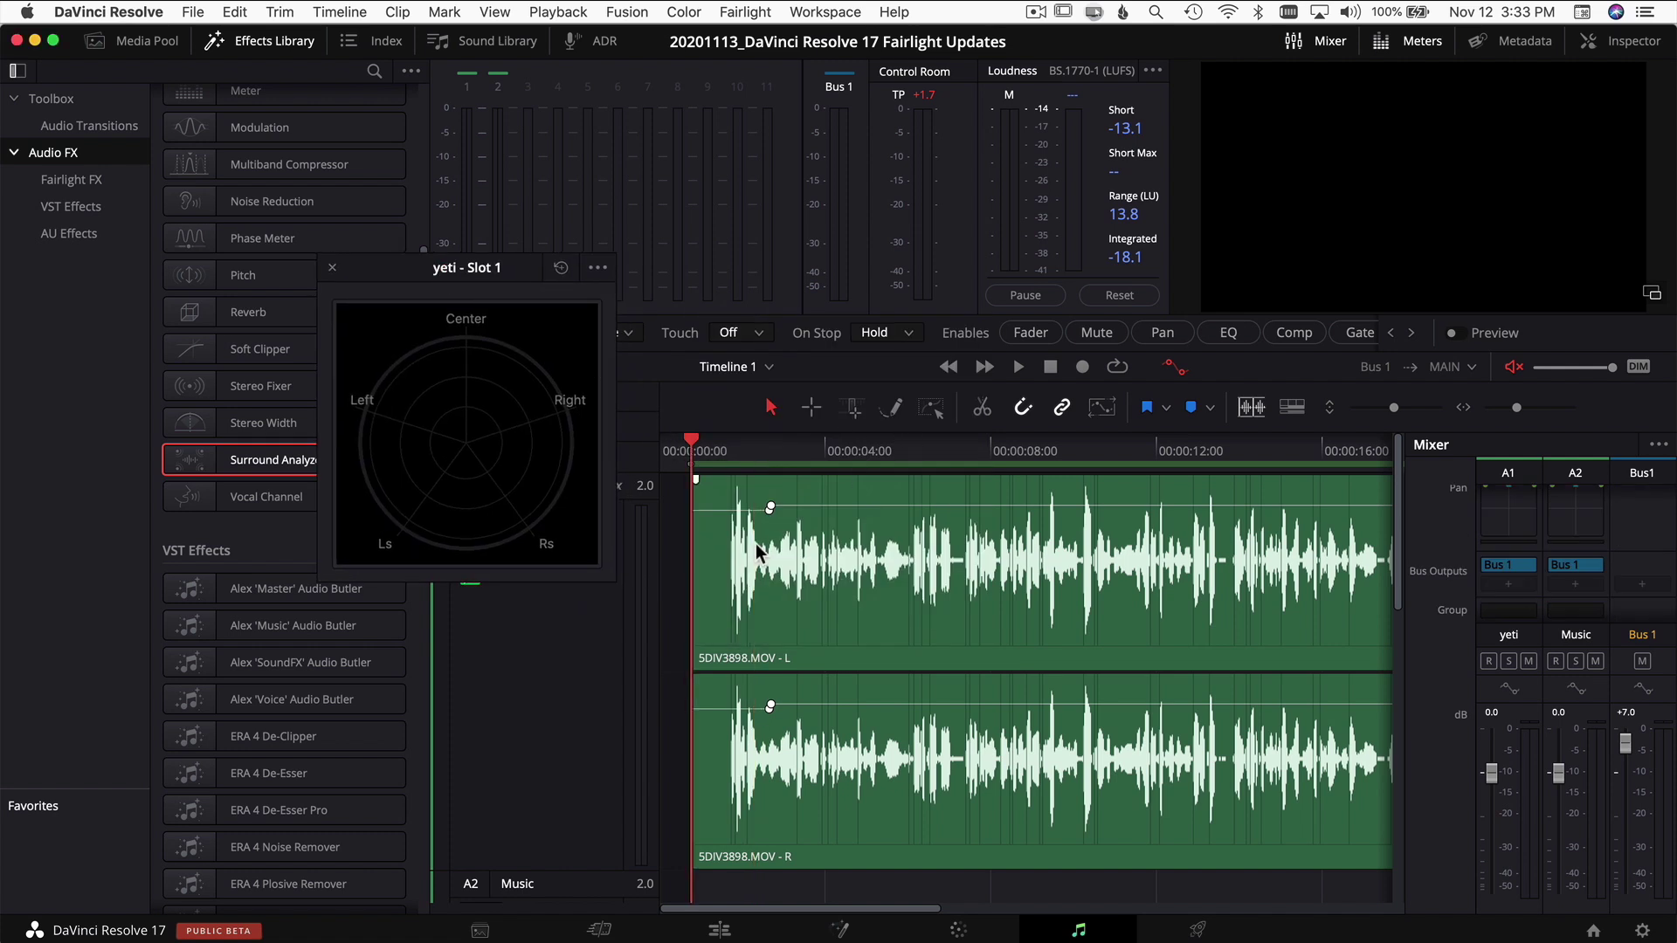
key(space)
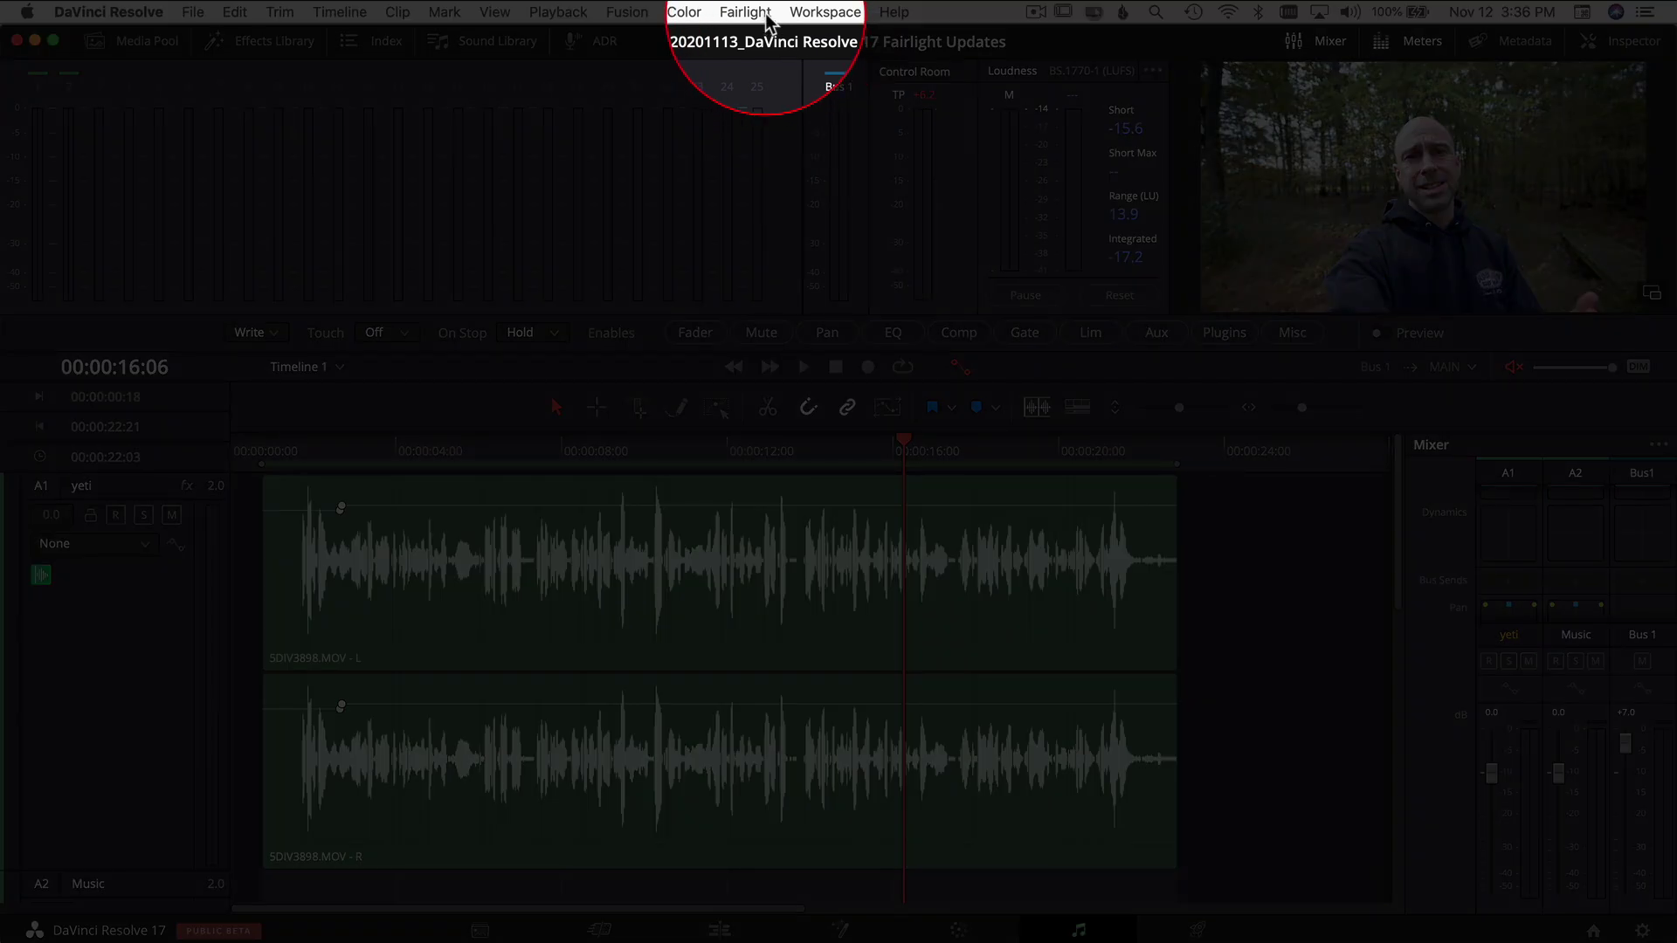
Add five mono buses, Bus 2 through Bus 6, in the Bus Format settings.
click(766, 16)
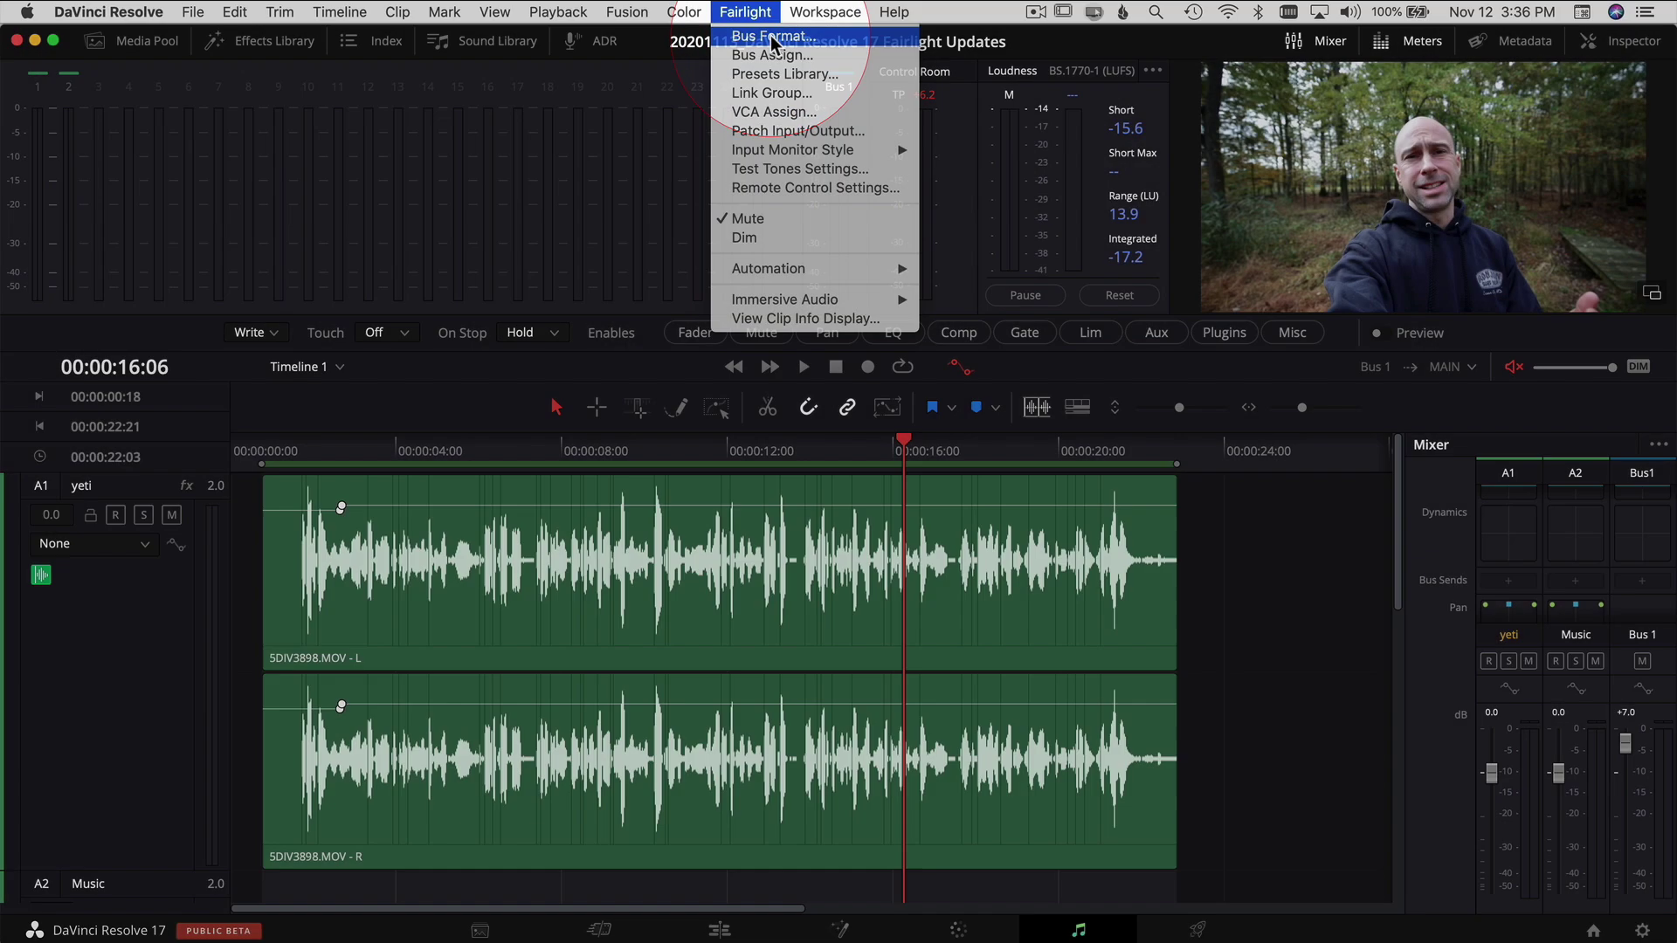
click(772, 36)
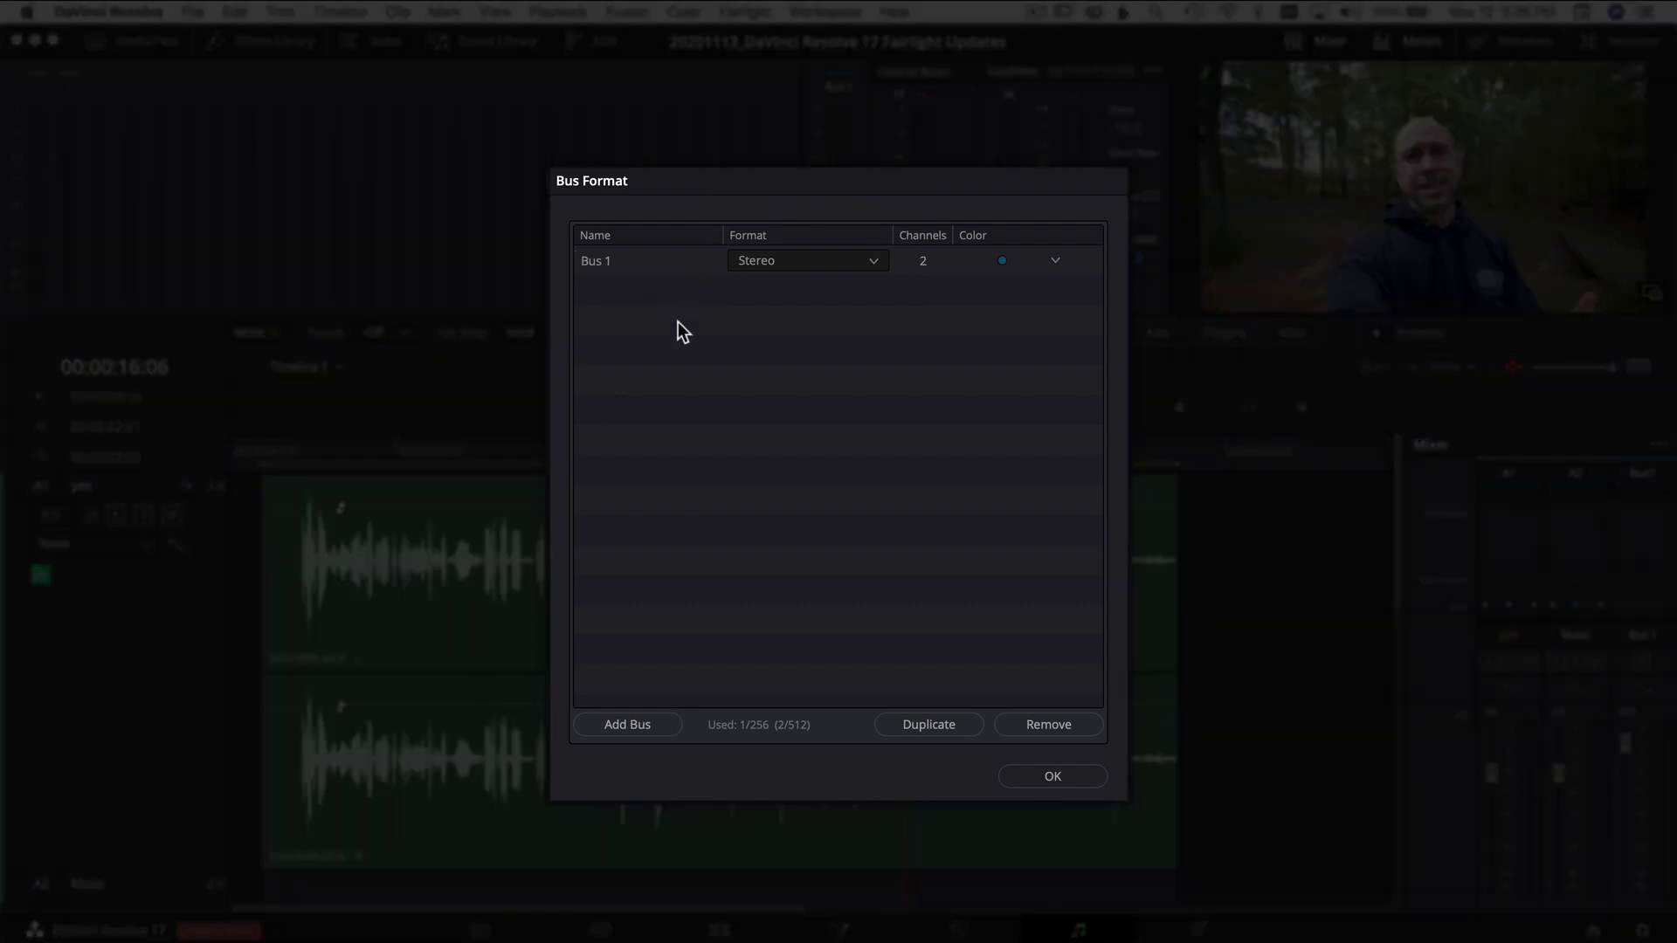
click(617, 727)
click(617, 727)
click(617, 726)
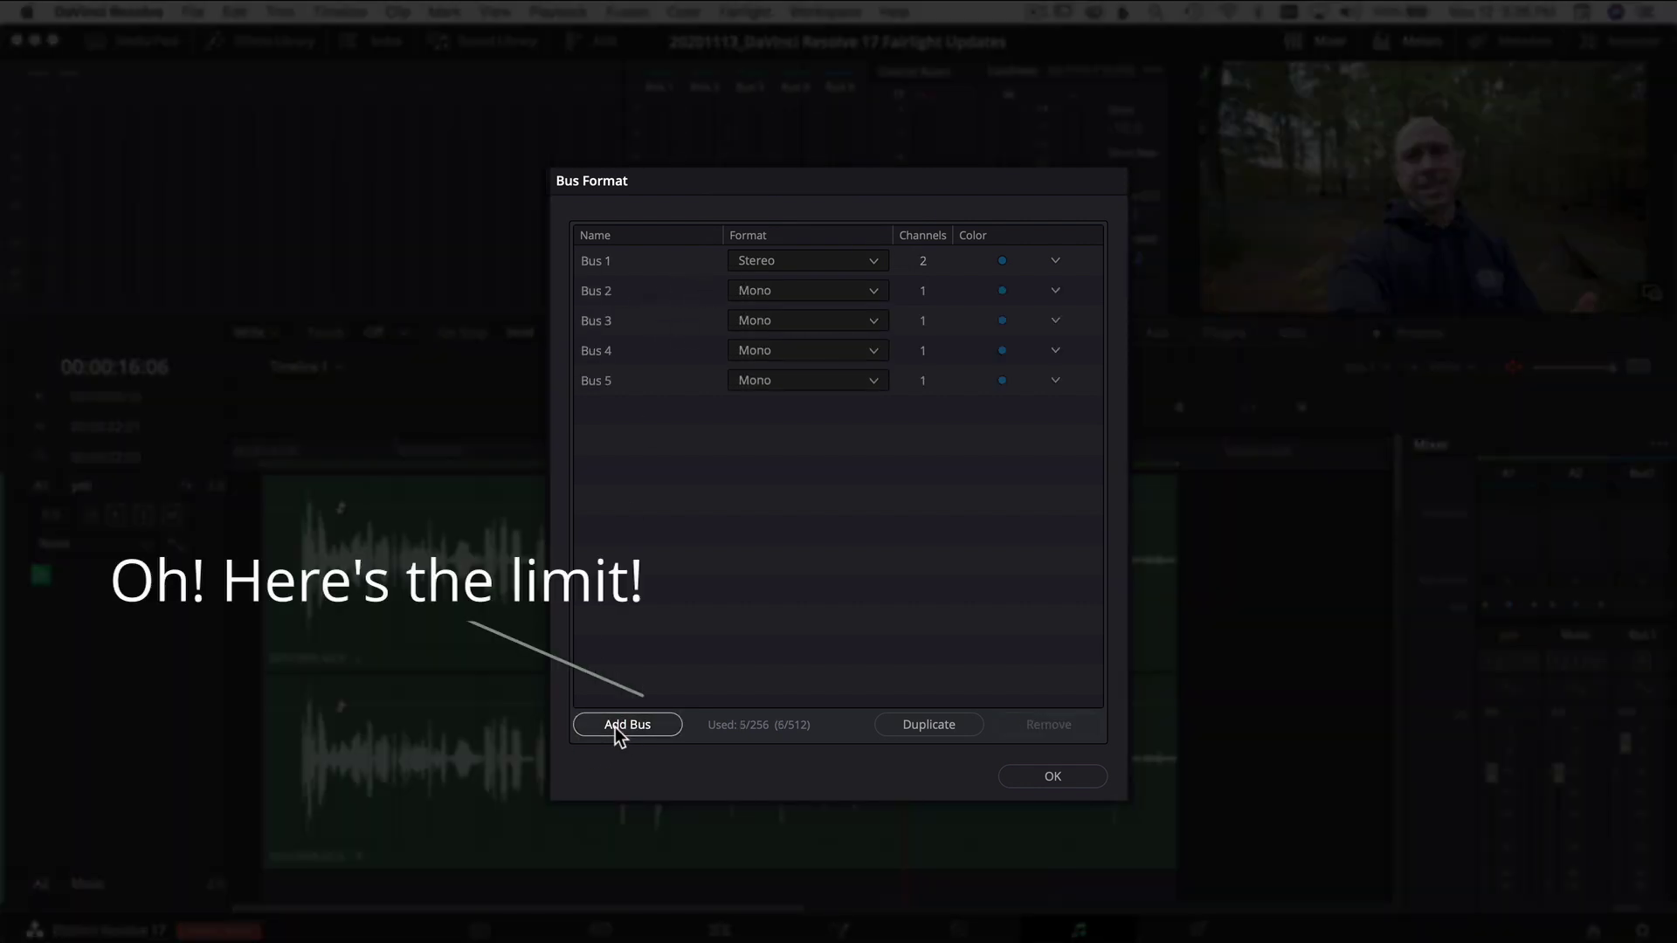
click(677, 724)
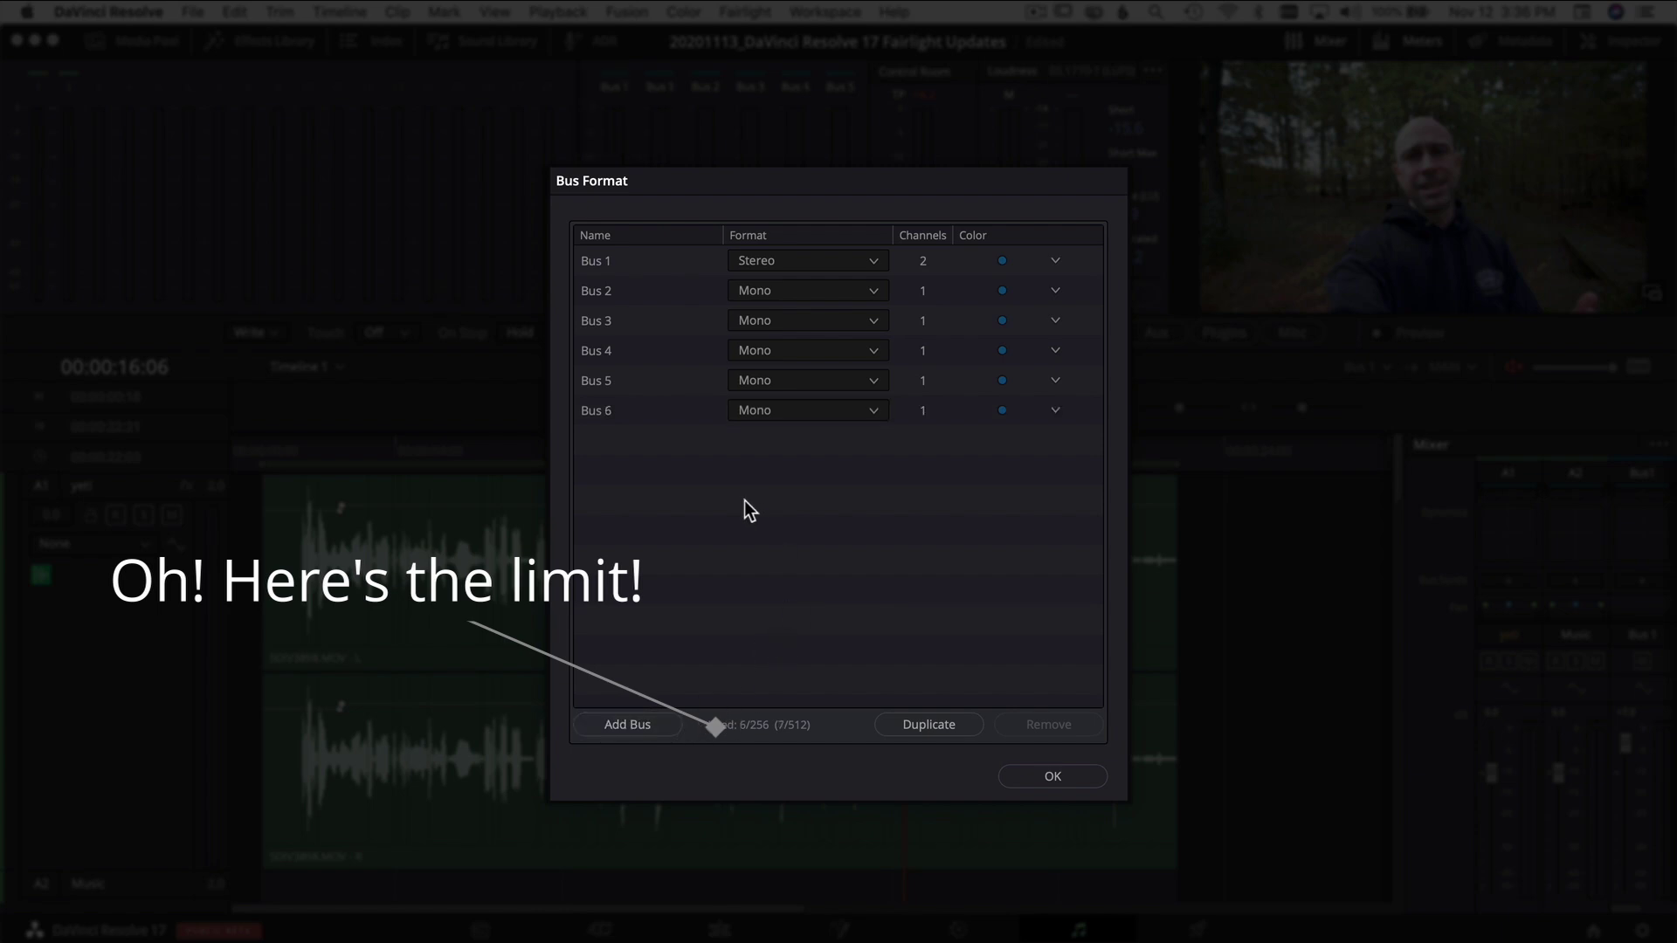
Examine the channel formats available for Bus 6, keep Mono and confirm the Bus Format settings.
click(861, 404)
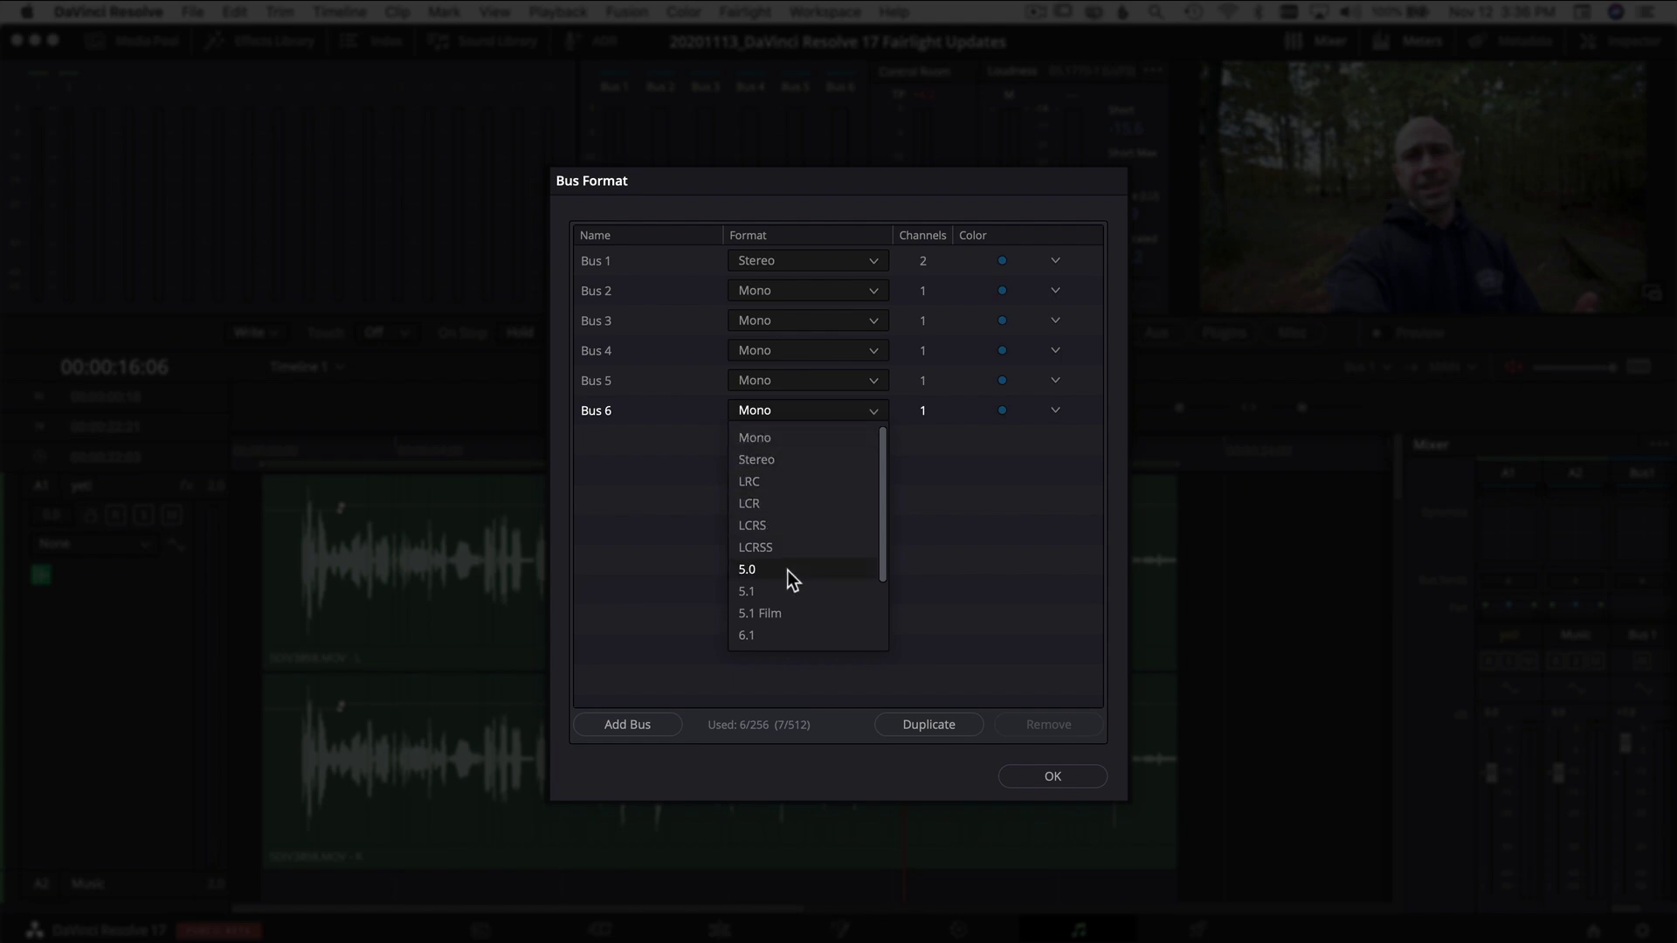
click(986, 557)
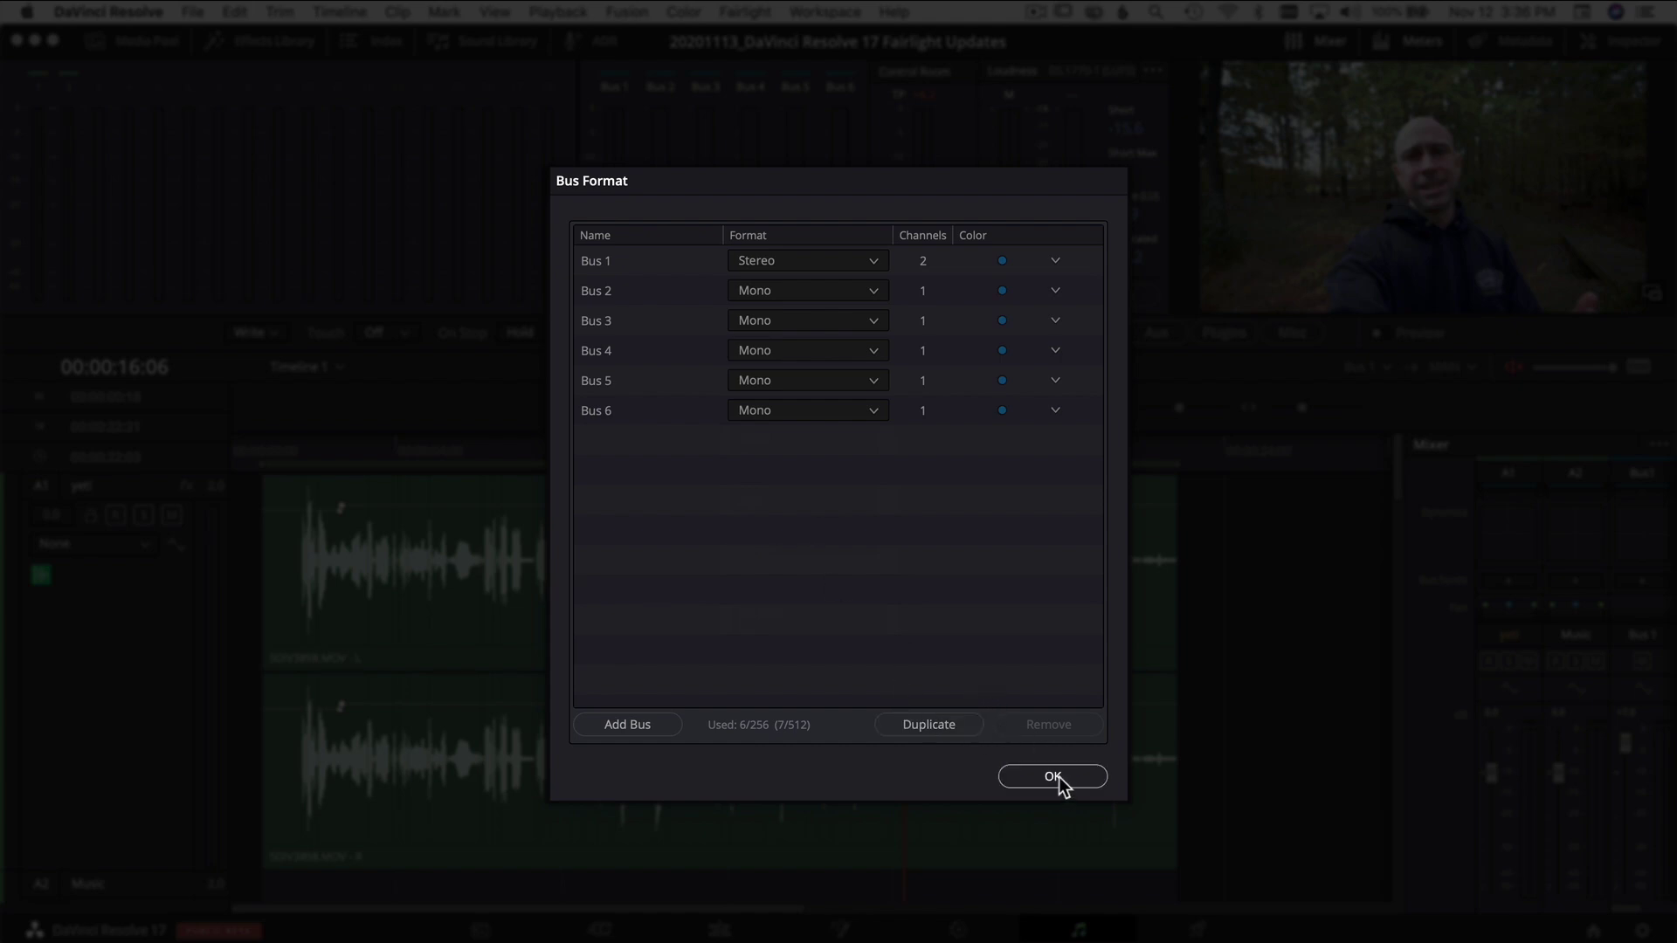
click(1030, 775)
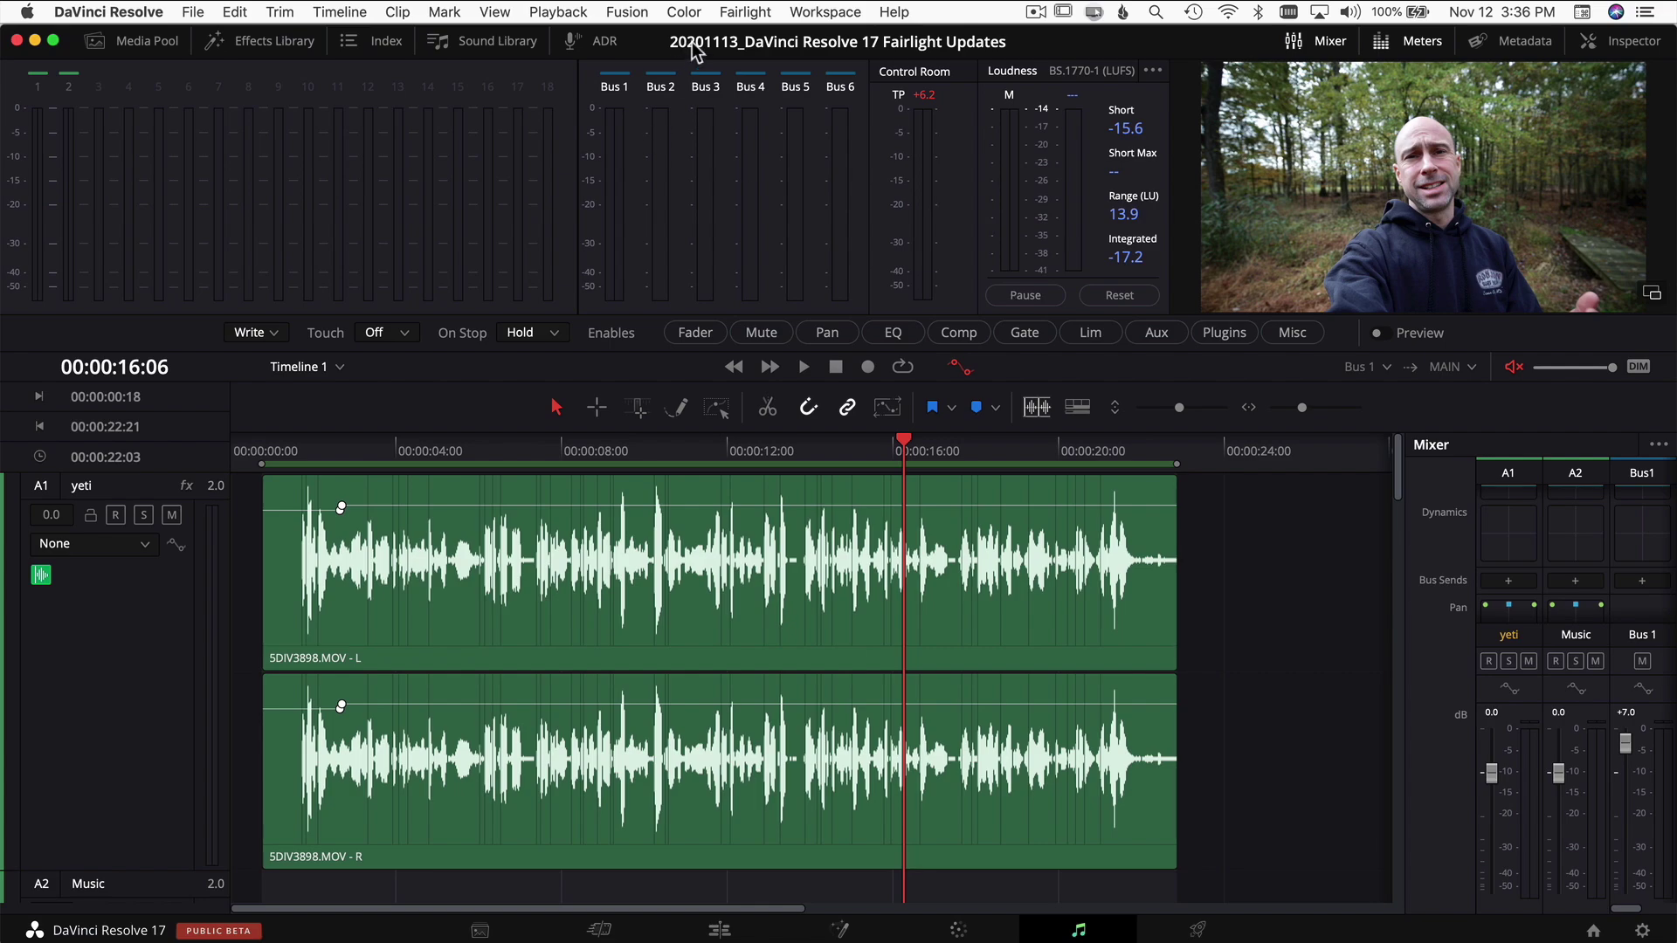
Open the Bus Assign settings.
click(738, 15)
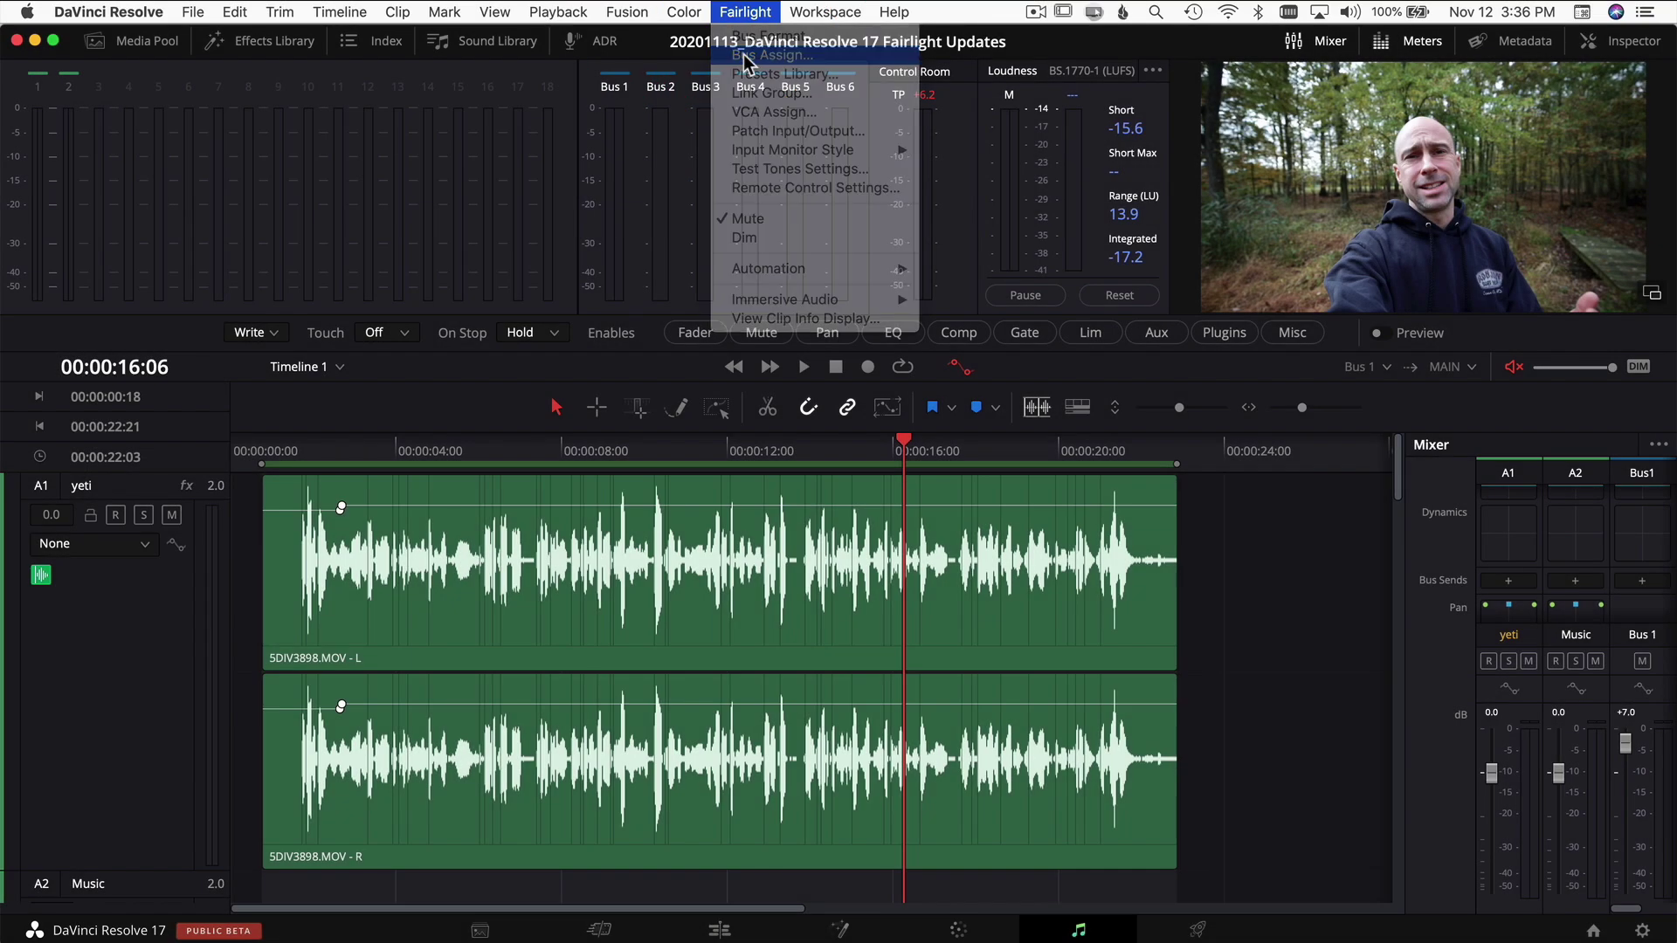
click(744, 55)
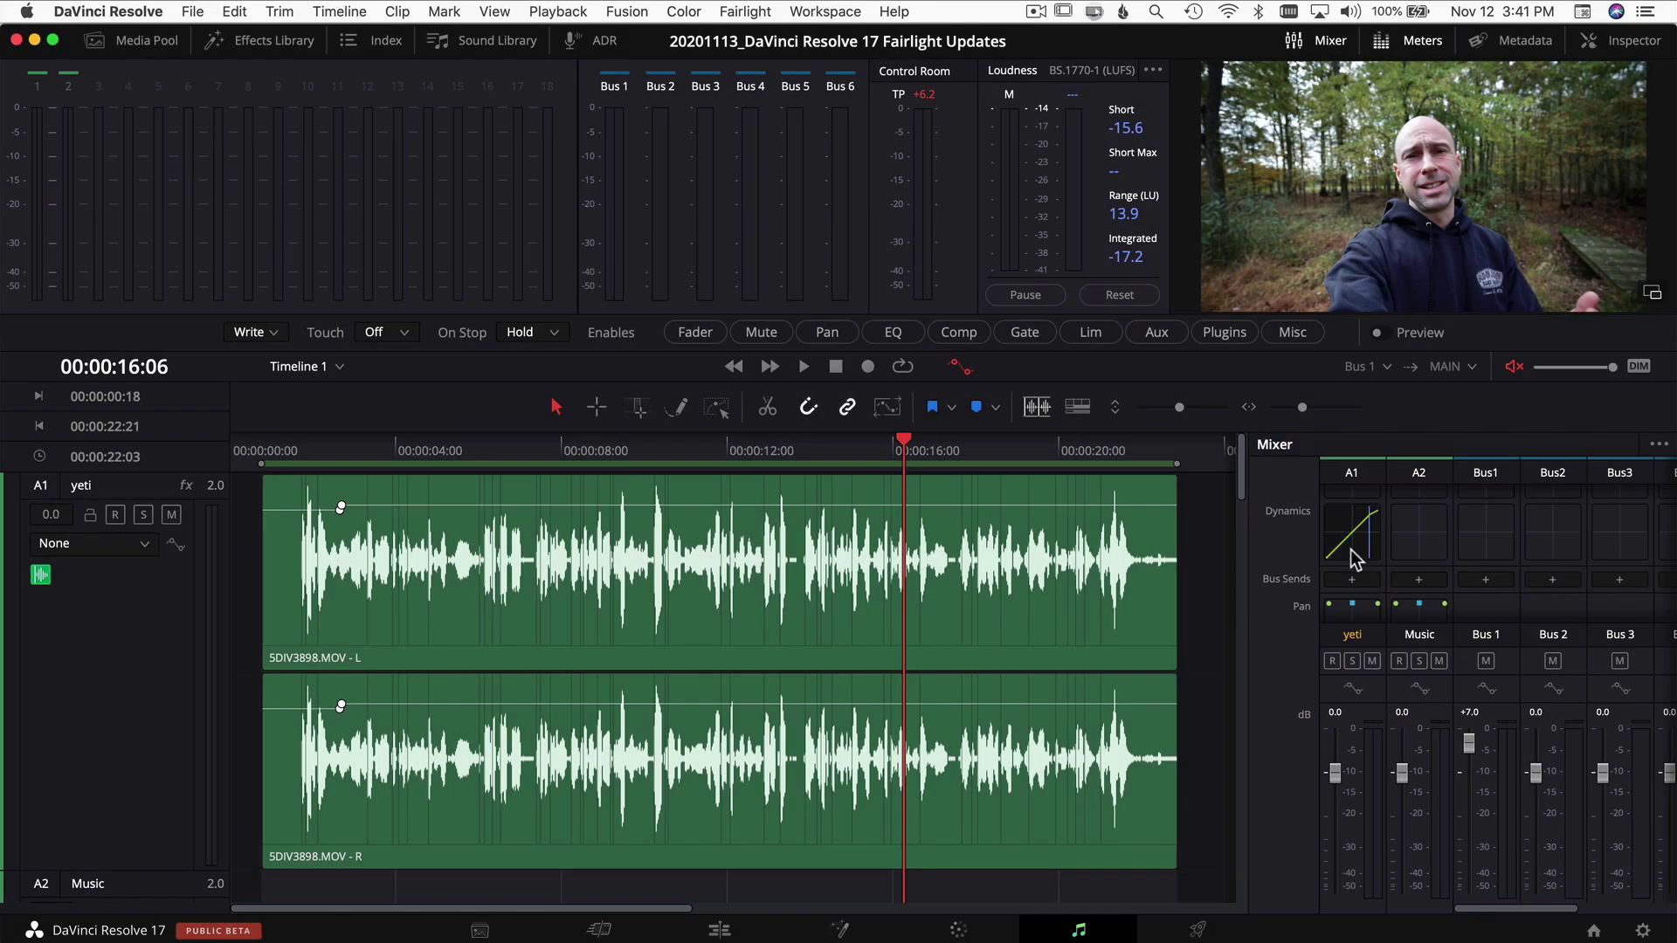
Enable the compressor's sidechain Send in the yeti track's dynamics and control playback to check the meters.
double_click(1350, 548)
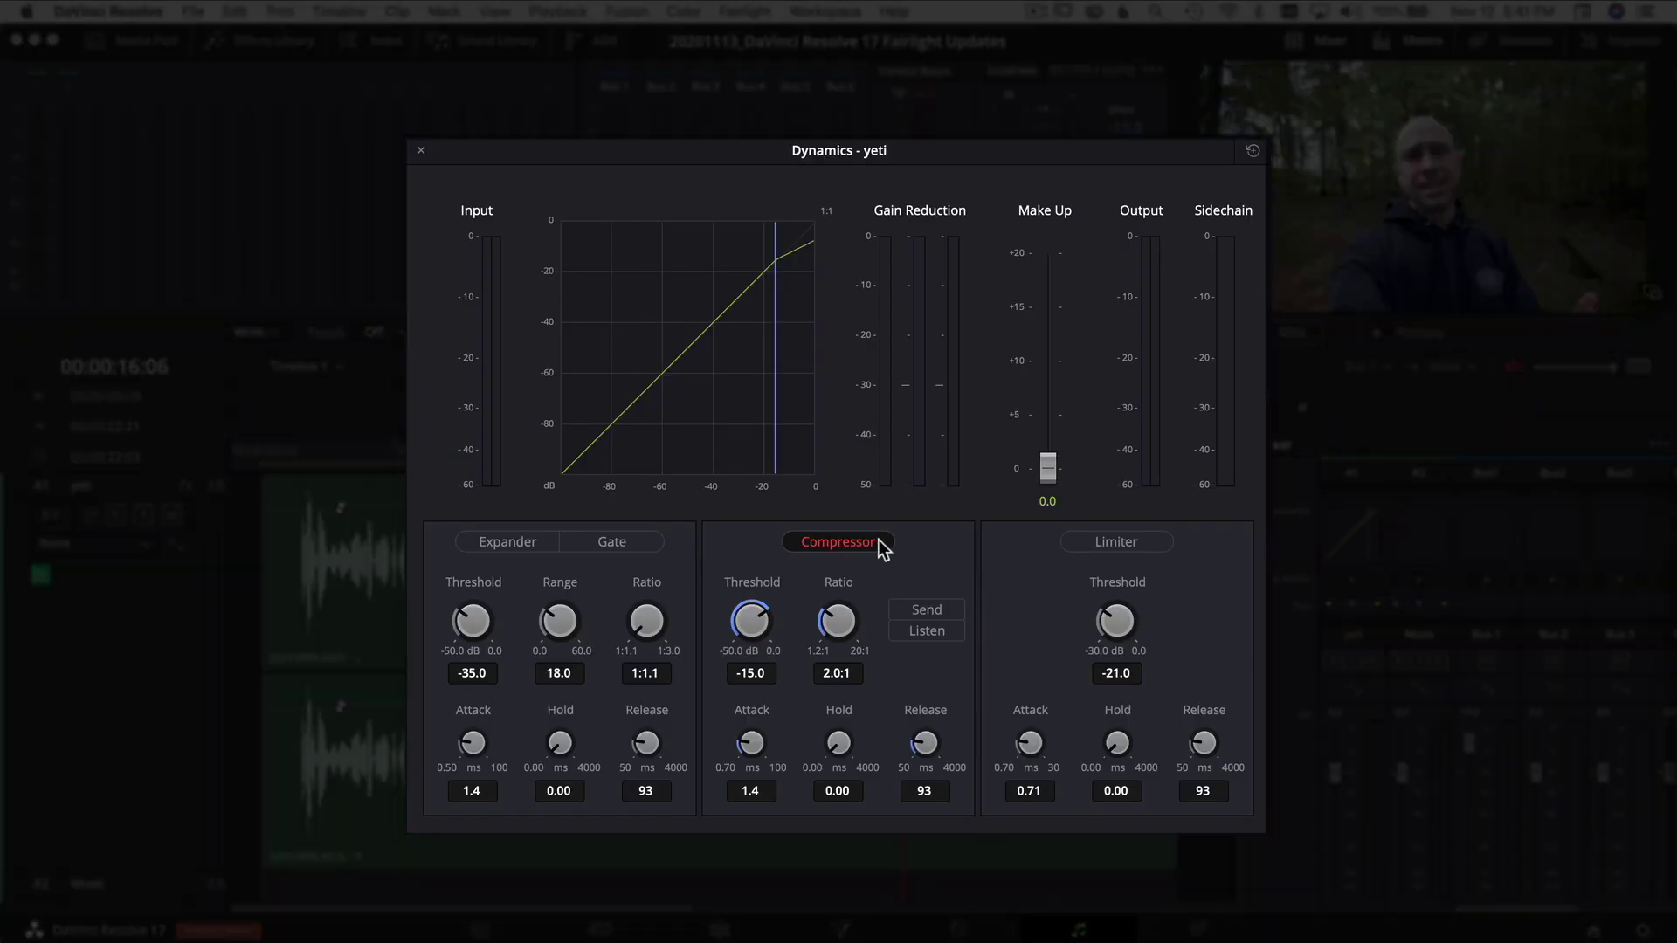
click(804, 542)
click(809, 543)
click(930, 610)
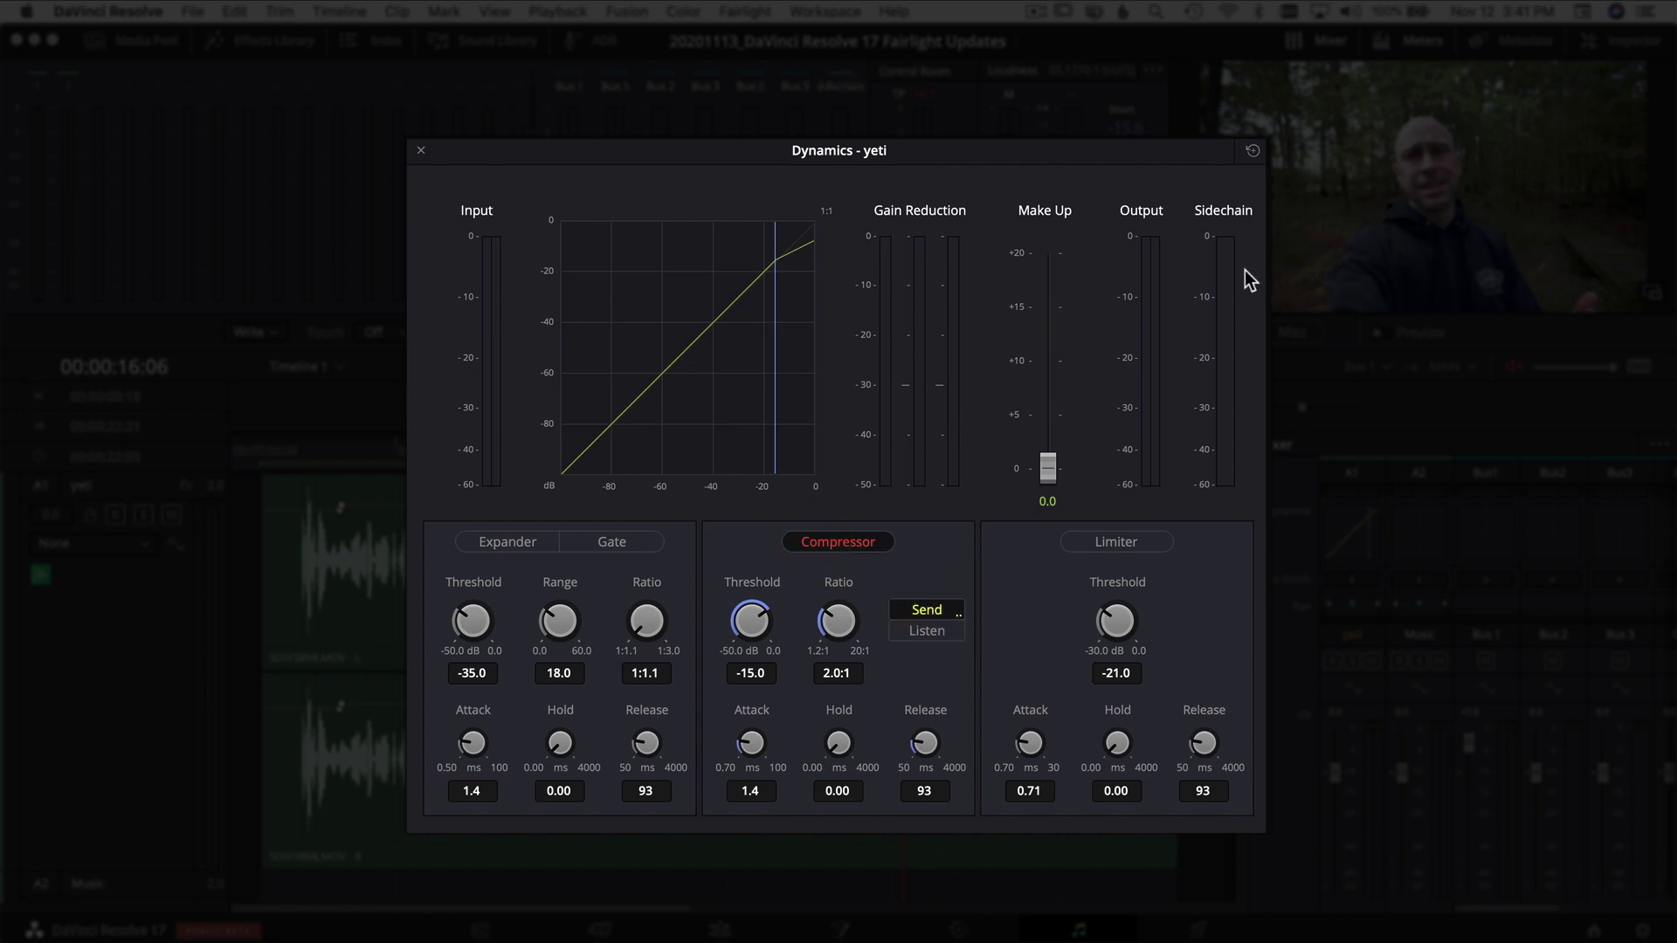
key(space)
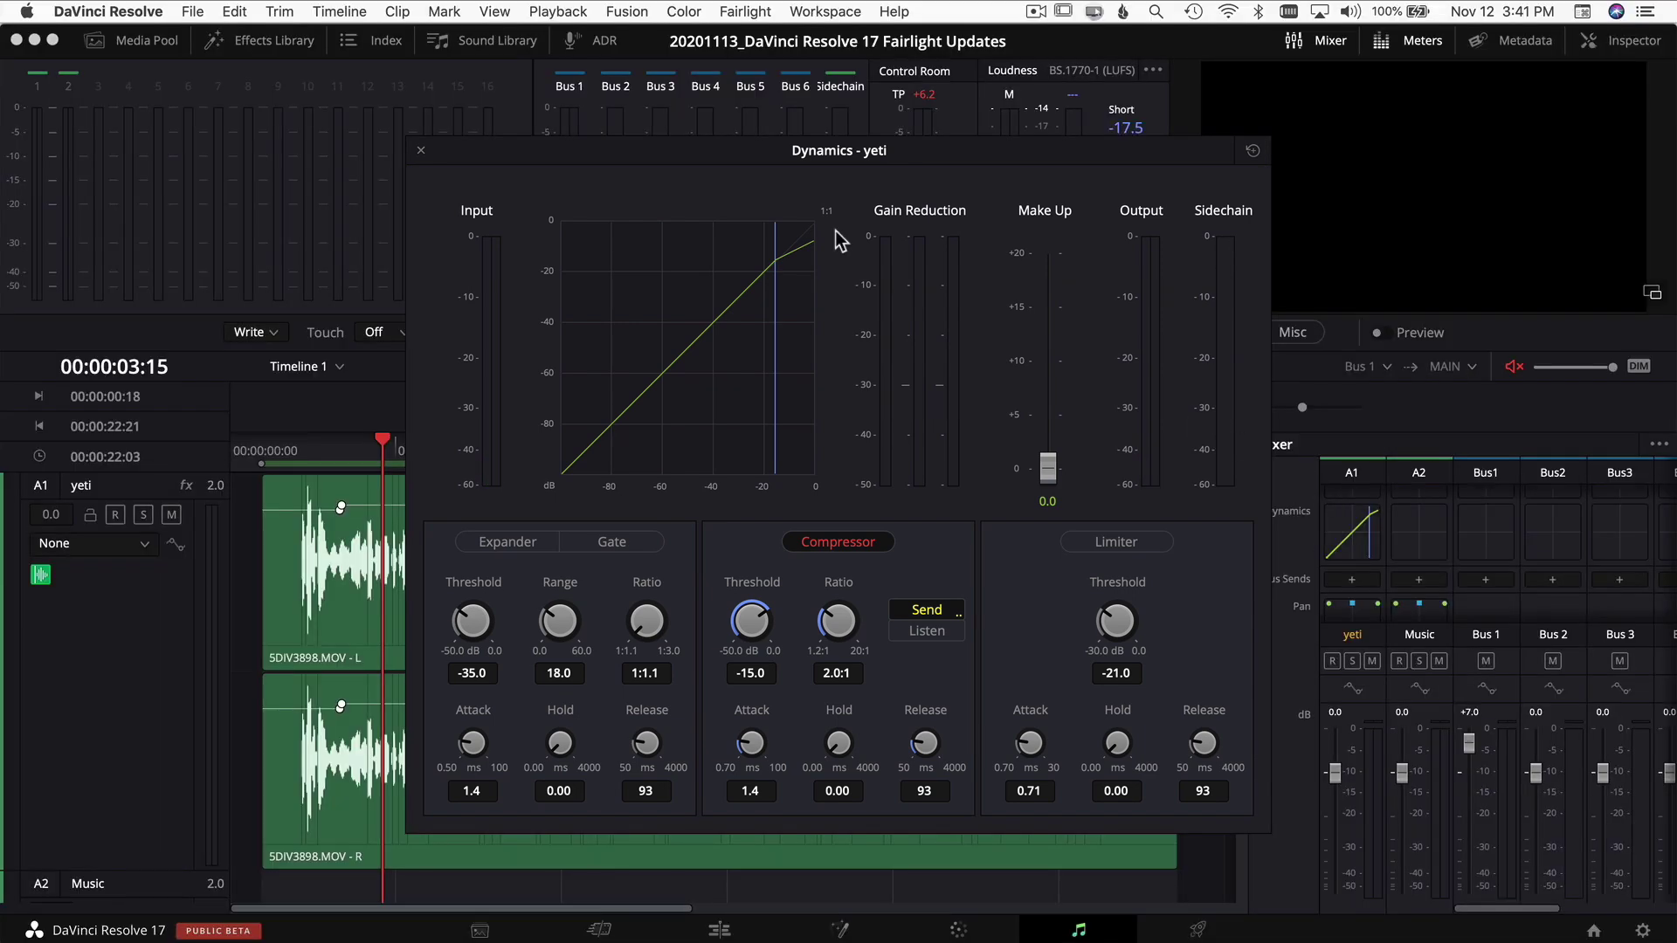
Close the yeti dynamics window and widen the Mixer to show the bus outputs and all buses through Sidechain.
click(421, 150)
scroll(1364, 559, down, 3)
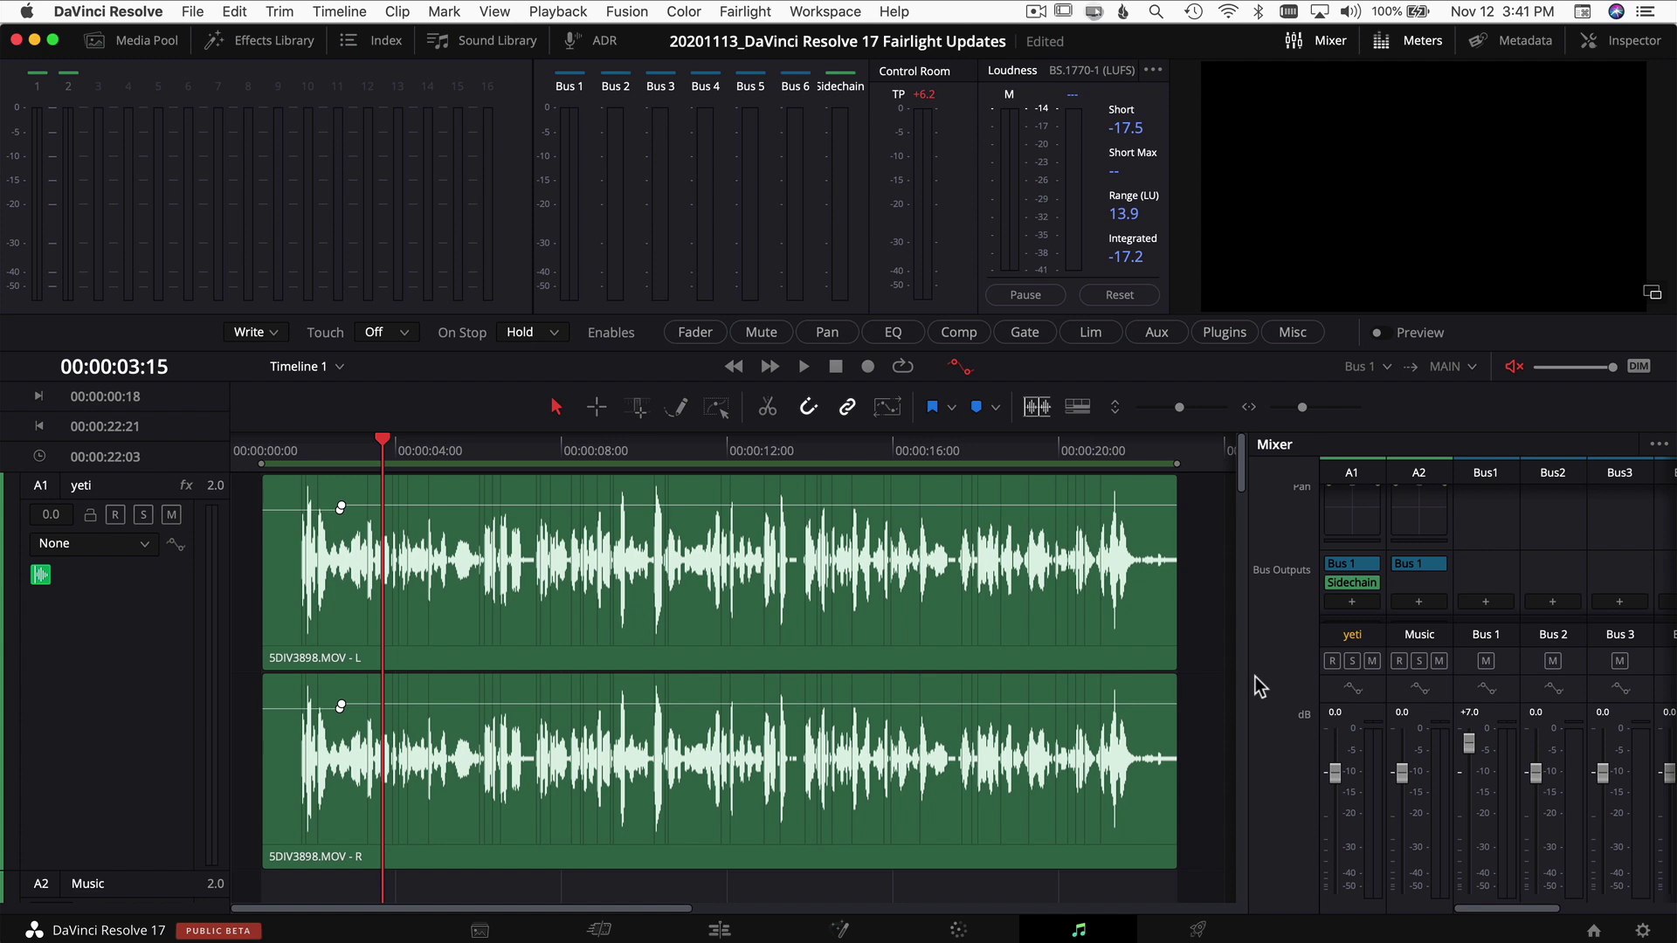
drag(1246, 680, 780, 670)
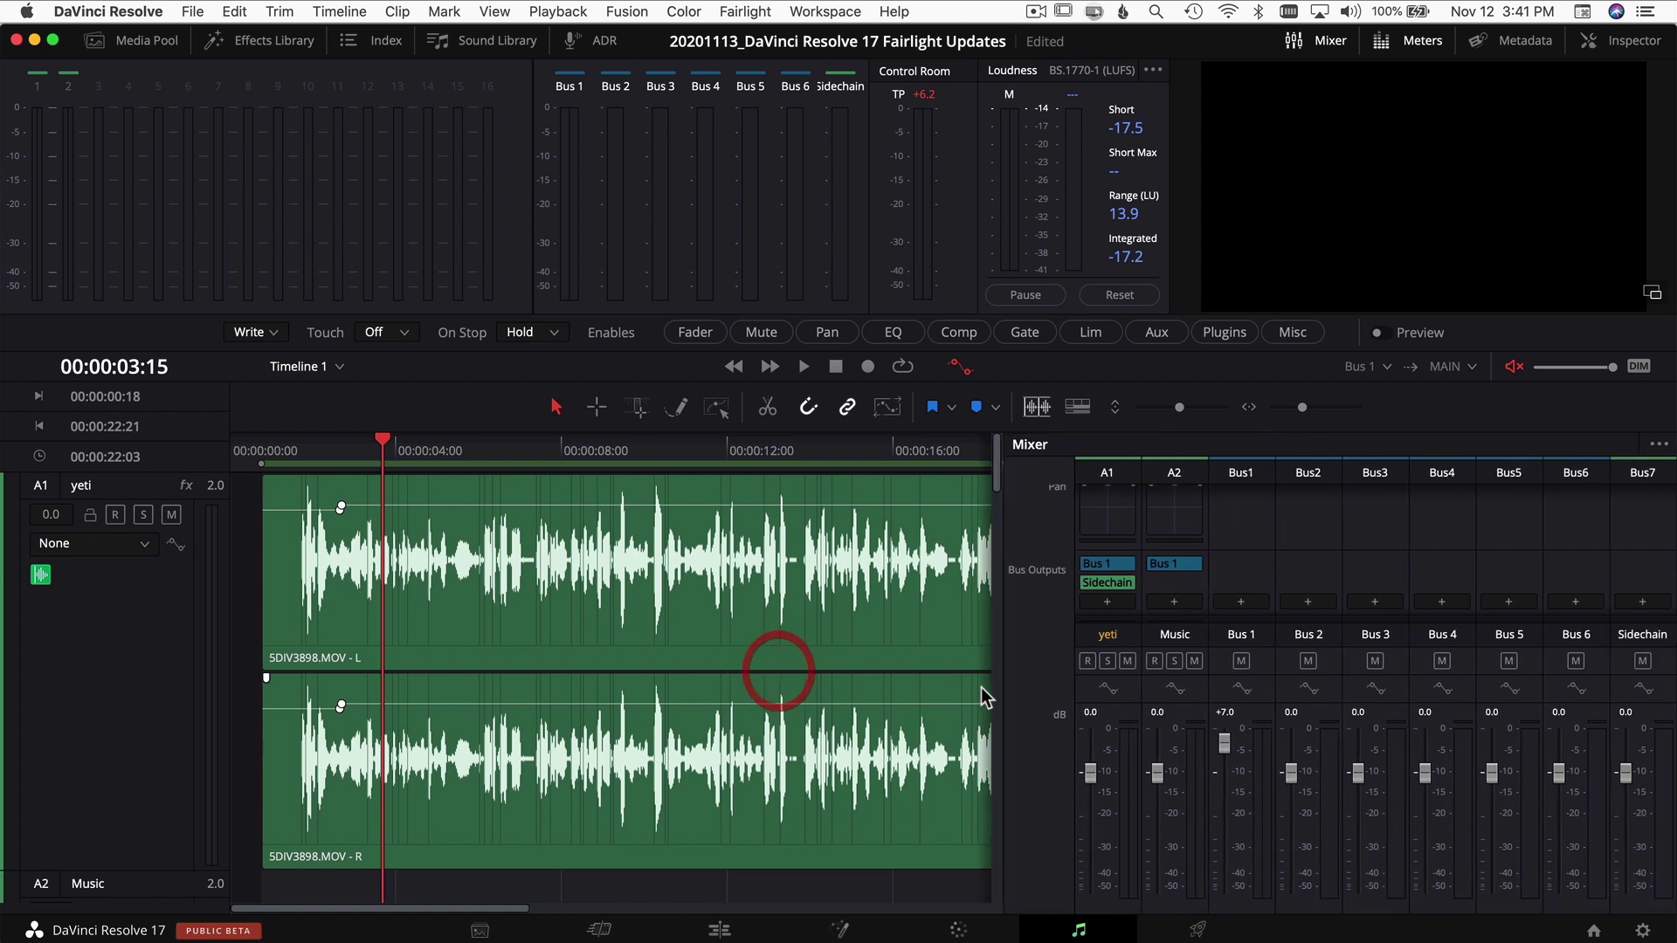